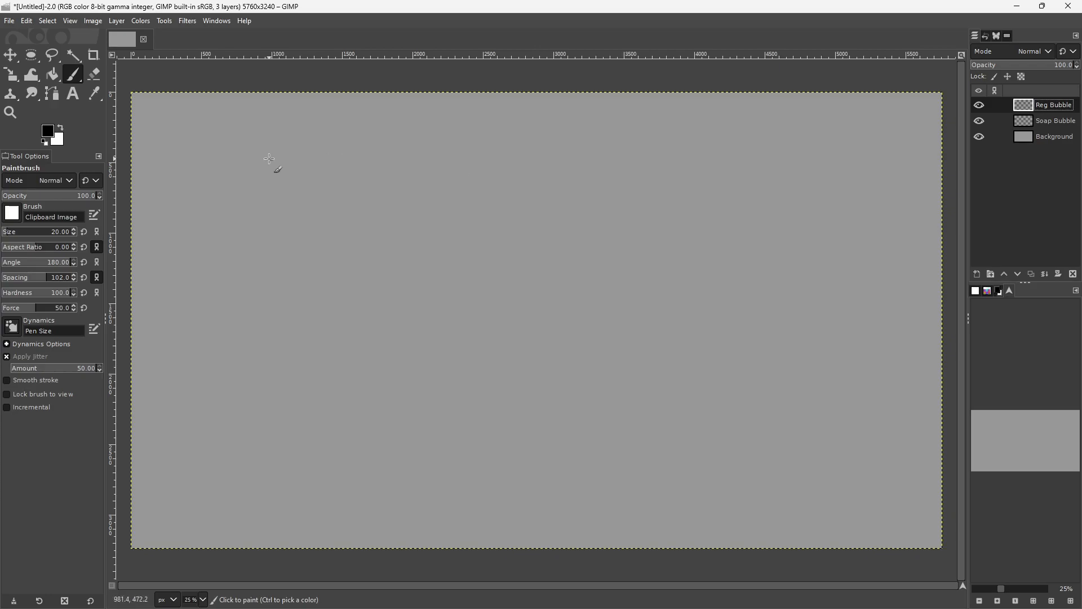
Step: Make a circular 1:1 ellipse selection about 3132 px across, nearly filling the canvas height on the Reg Bubble layer
click(30, 56)
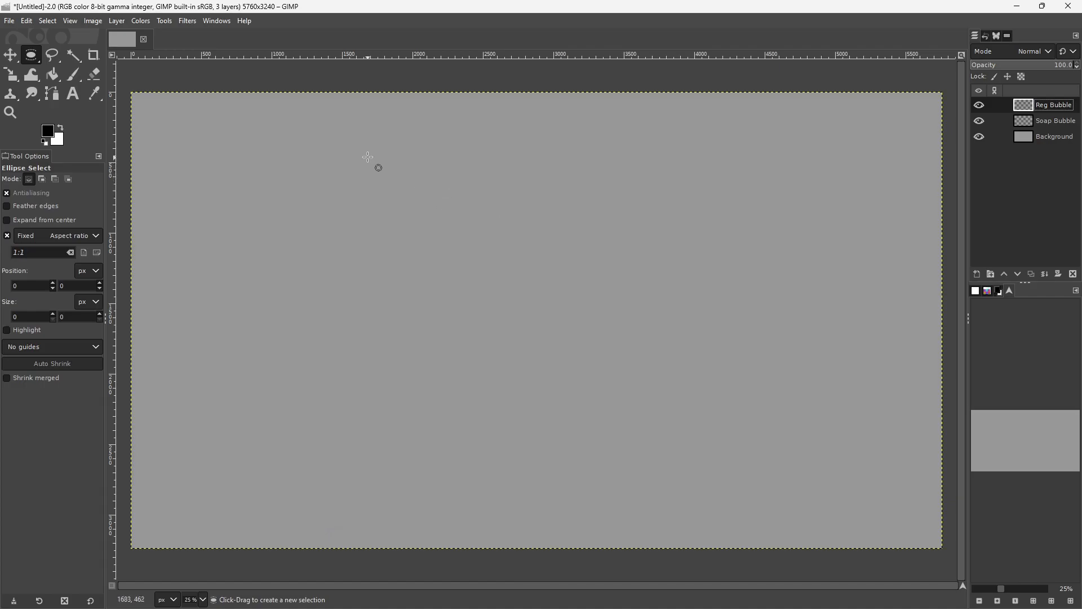
drag(350, 151, 780, 580)
drag(355, 171, 339, 158)
drag(483, 259, 436, 220)
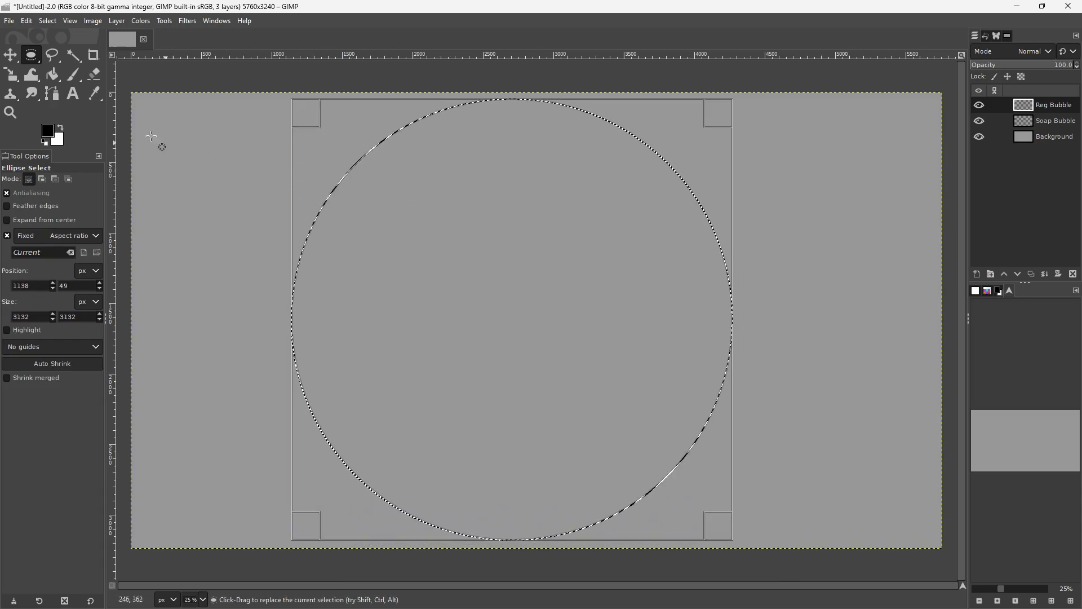
Step: Bucket-fill the circular selection with blue 77ace4 at 17.3 opacity, then restore the previous foreground color
click(53, 75)
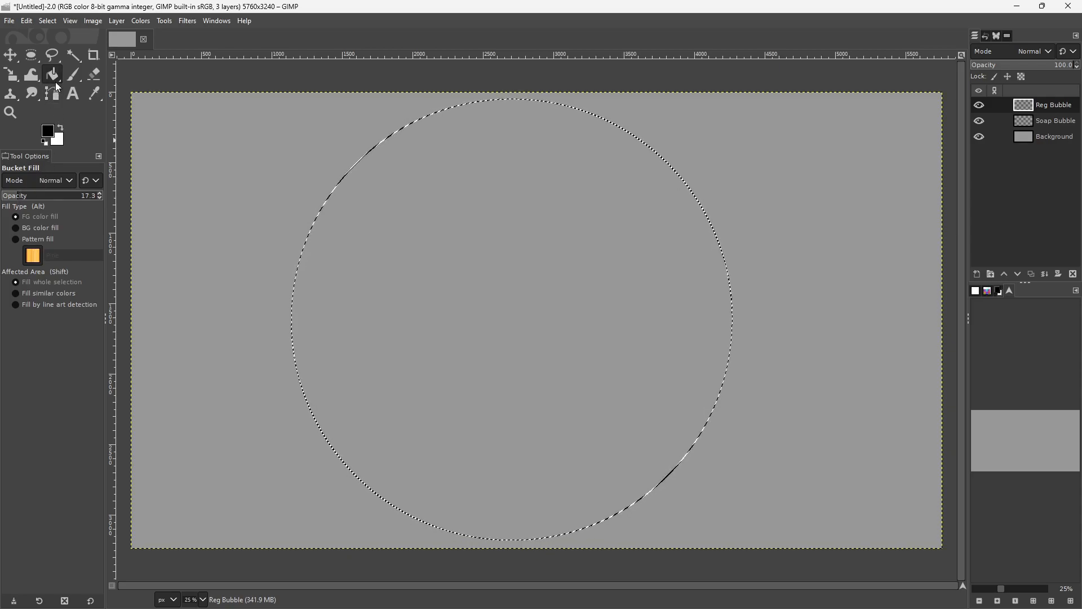
click(48, 133)
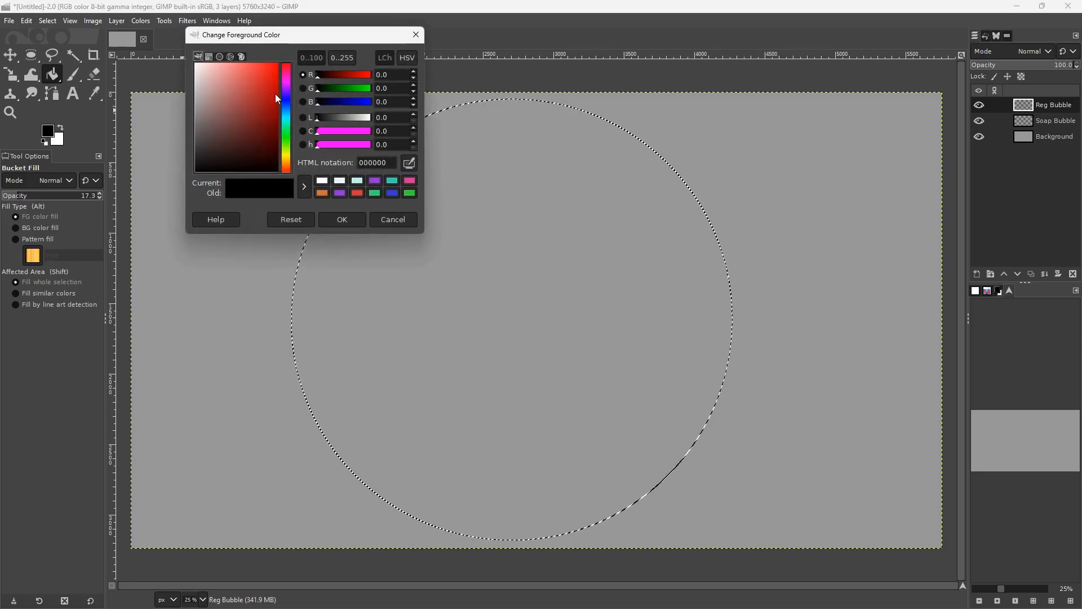
click(285, 106)
drag(239, 74, 234, 74)
click(476, 169)
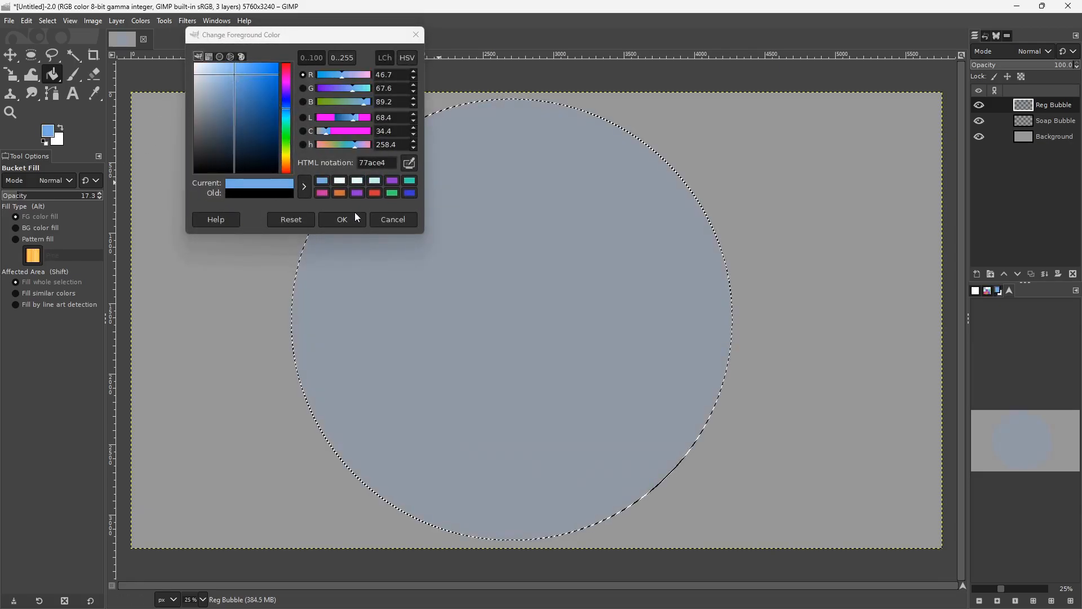
click(393, 220)
Step: Activate the Paintbrush and choose the soft textured Skin_Brushes brush
click(74, 75)
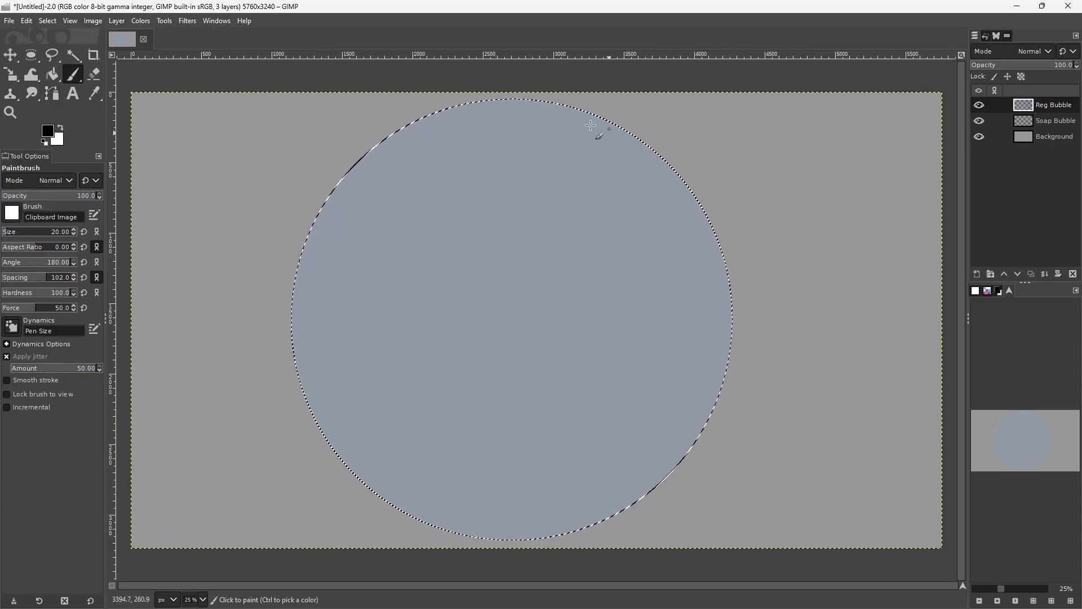
click(14, 213)
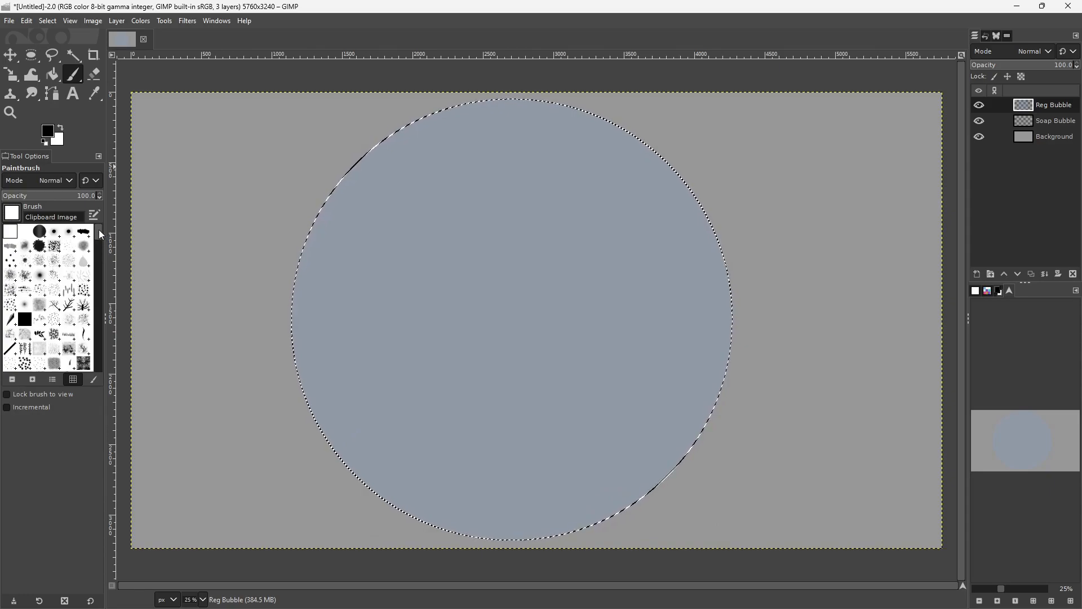
drag(100, 230, 99, 345)
click(71, 293)
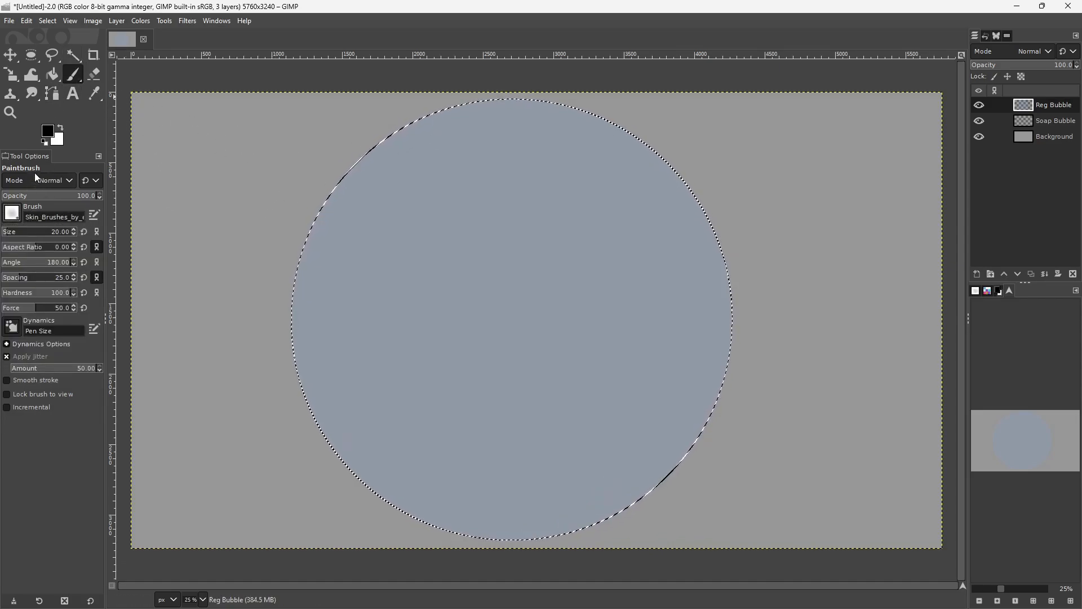
Step: Set the foreground color to light sky blue 81cef3
click(48, 132)
click(286, 111)
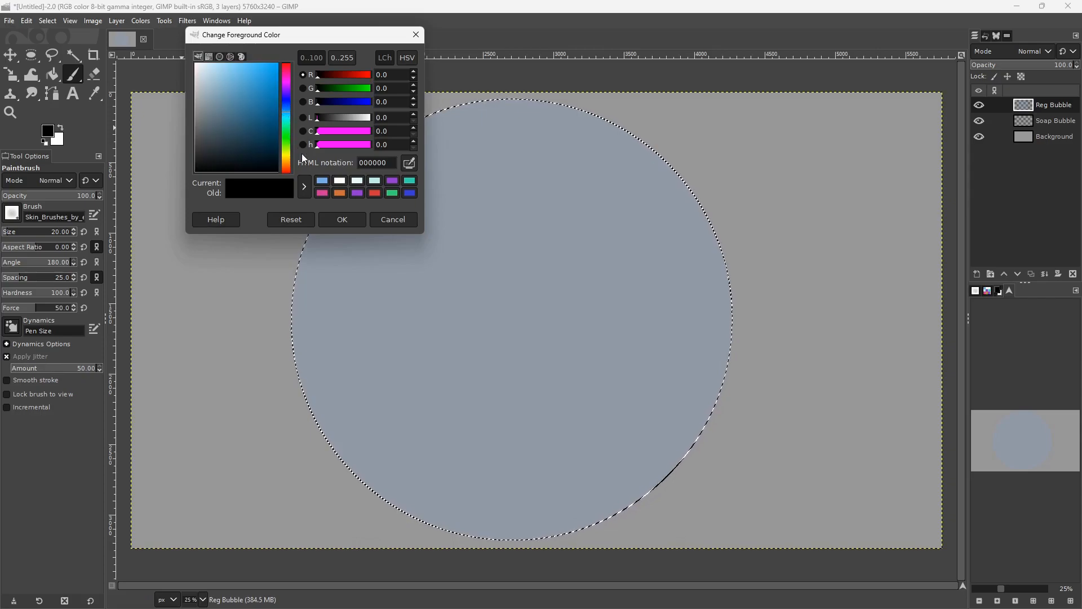
click(233, 67)
click(341, 219)
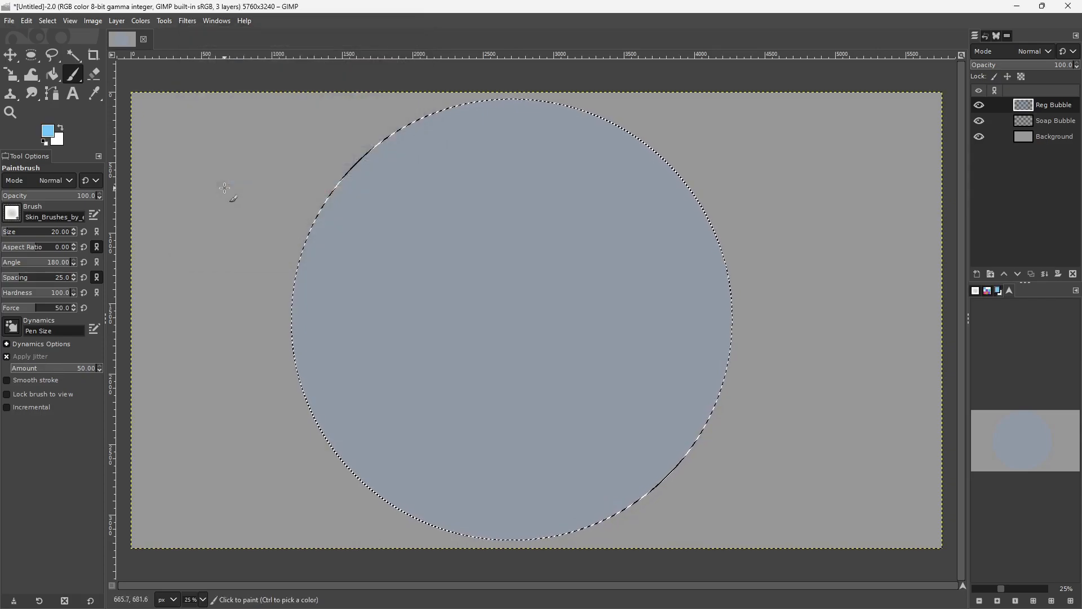
Step: Configure the paintbrush with size 416, the Pressure Oppas Ra dynamics preset and Apply Jitter turned off
click(47, 231)
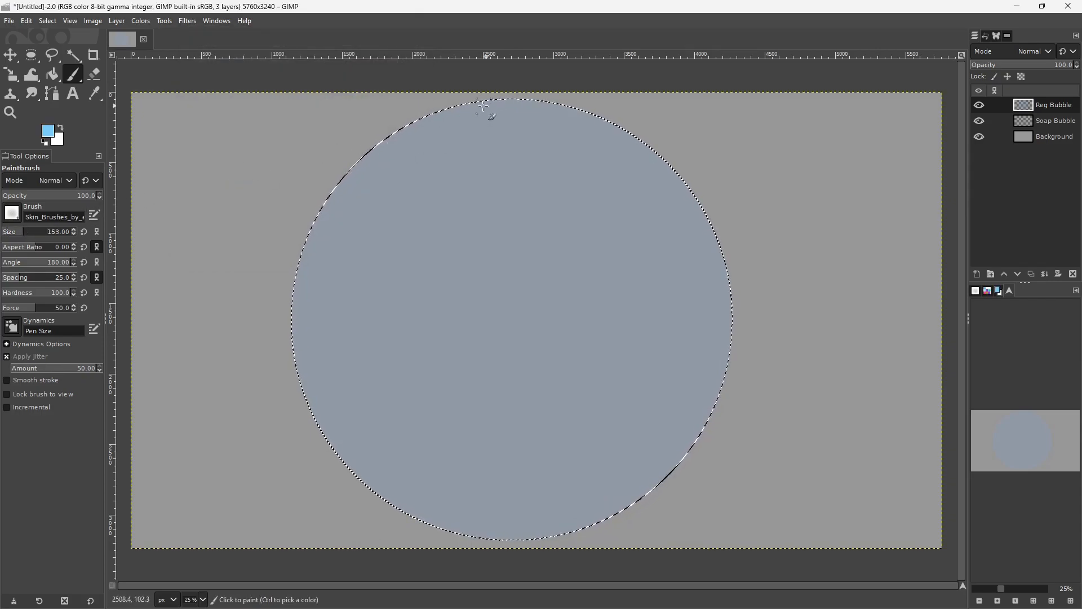
click(42, 233)
click(12, 326)
click(56, 370)
mouse_move(472, 92)
mouse_down()
mouse_move(400, 125)
mouse_move(367, 154)
mouse_move(442, 99)
mouse_move(392, 120)
mouse_move(359, 182)
mouse_up()
key(ctrl+z)
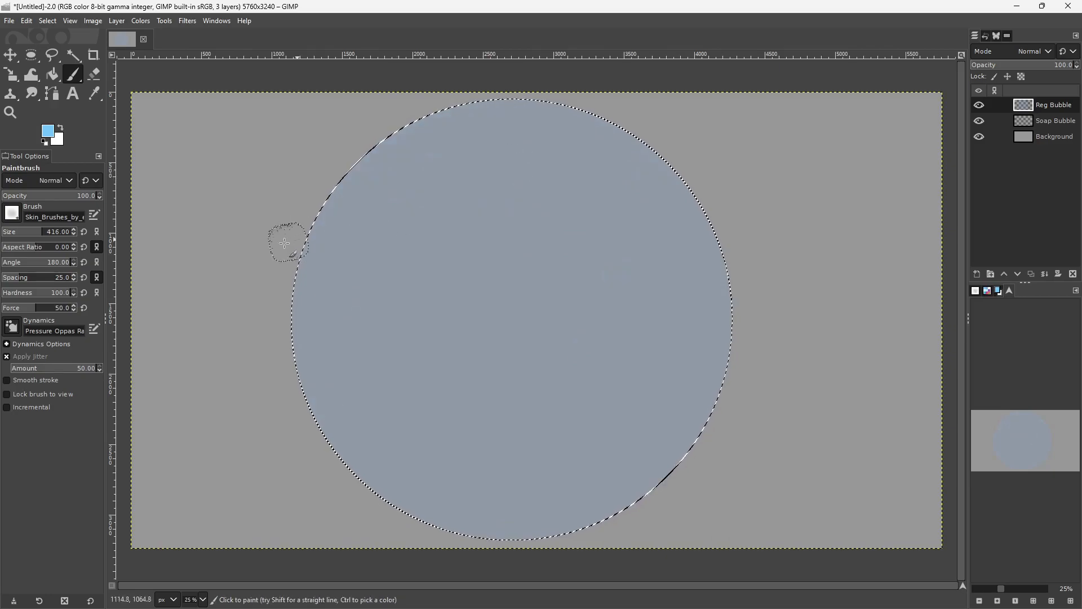
click(30, 357)
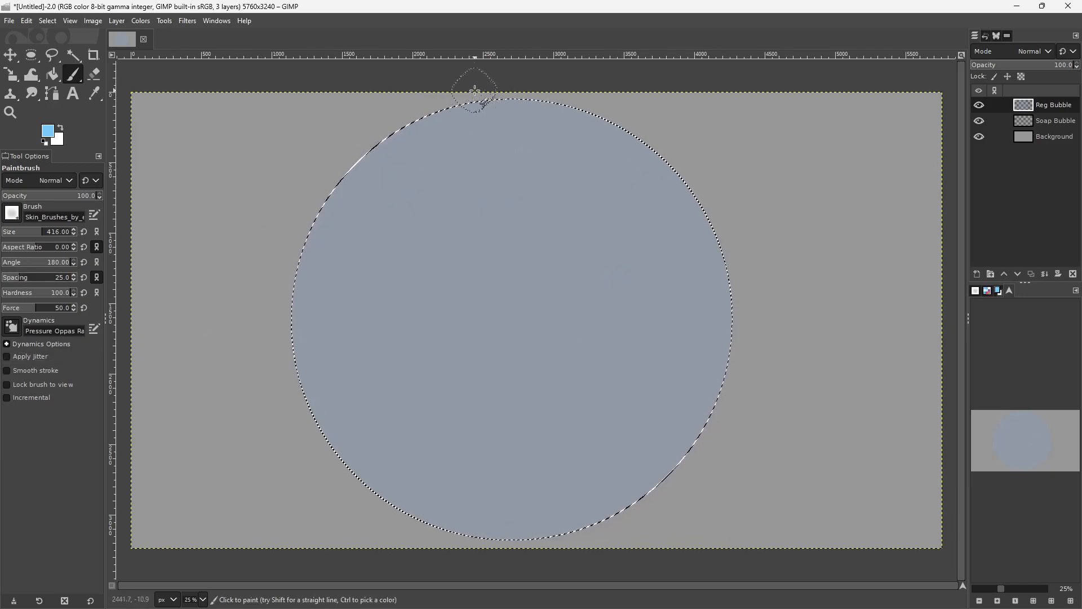
Step: Lock the Reg Bubble layer's alpha channel and paint a light blue band around the inside of the circle's rim
click(1021, 77)
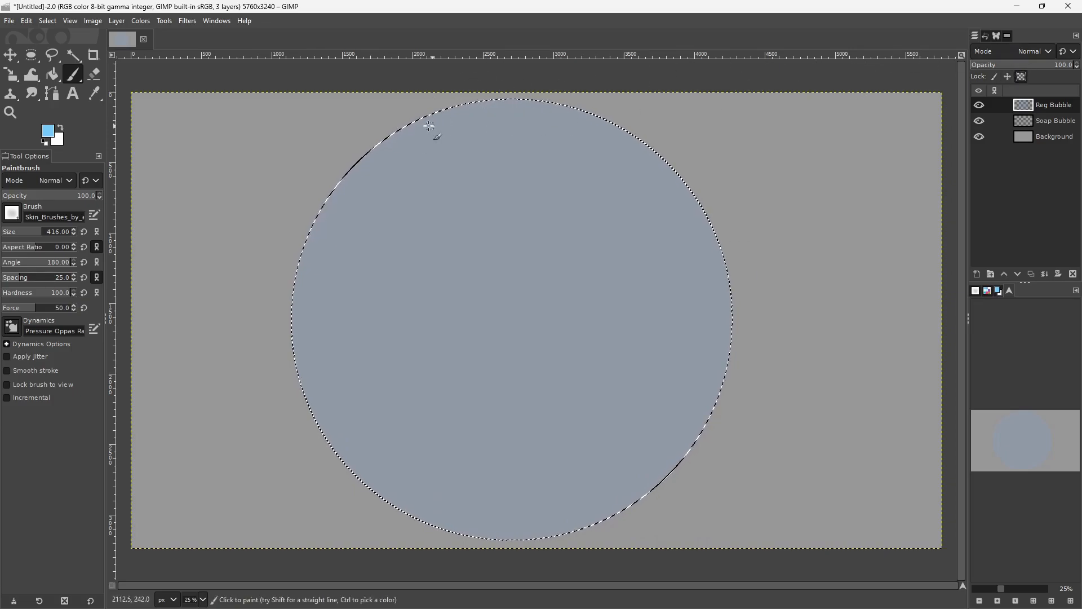
mouse_move(382, 143)
mouse_down()
mouse_move(320, 237)
mouse_move(302, 292)
mouse_move(334, 446)
mouse_move(391, 507)
mouse_move(616, 527)
mouse_move(729, 360)
mouse_move(646, 158)
mouse_move(490, 114)
mouse_move(604, 126)
mouse_move(710, 251)
mouse_move(475, 108)
mouse_move(454, 113)
mouse_move(625, 135)
mouse_up()
Step: Choose a more saturated sky blue and paint another layer of color along the bubble's rim
click(48, 132)
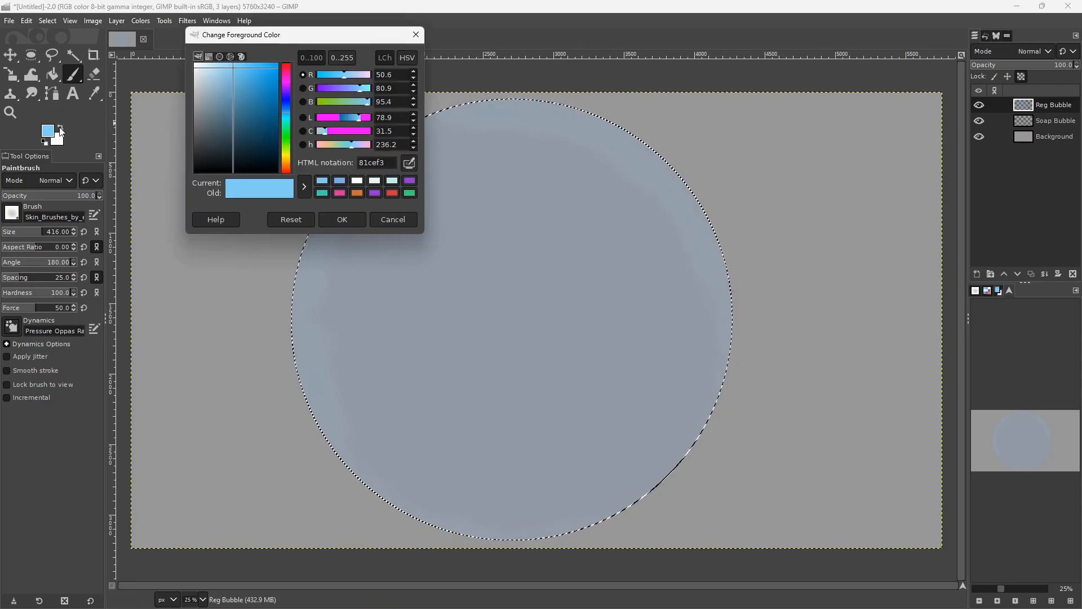
click(243, 72)
click(340, 220)
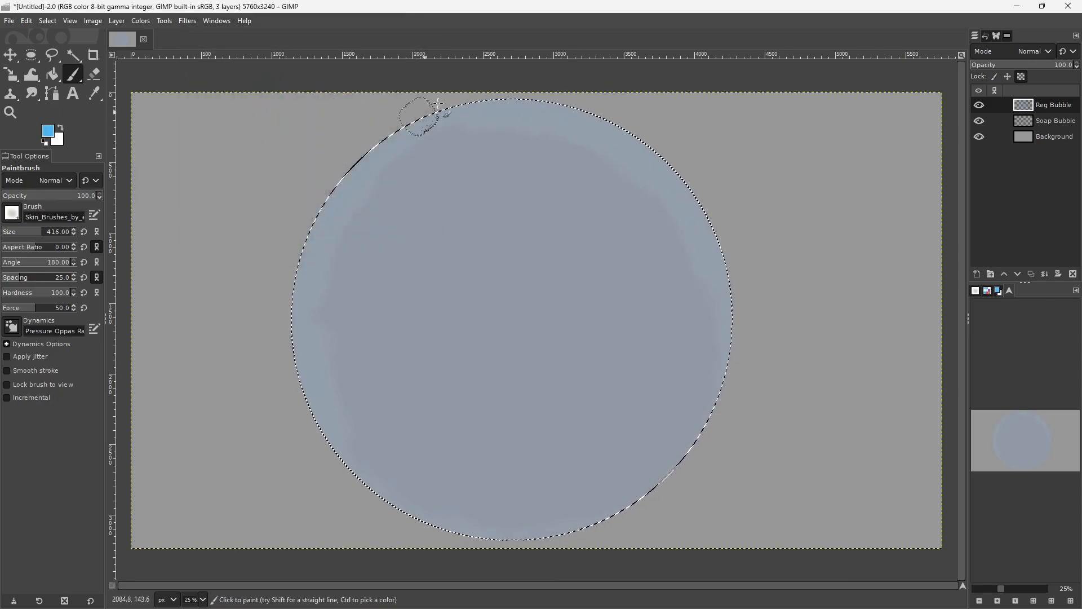
mouse_move(341, 155)
mouse_down()
mouse_move(373, 145)
mouse_move(311, 256)
mouse_move(303, 297)
mouse_move(345, 434)
mouse_move(372, 476)
mouse_move(498, 523)
mouse_move(671, 457)
mouse_move(720, 224)
mouse_move(568, 125)
mouse_move(421, 105)
mouse_move(673, 147)
mouse_move(727, 229)
mouse_up()
Step: Change the foreground color to darker blue 318db8 and shade lightly over the bubble's rim
click(48, 131)
click(252, 90)
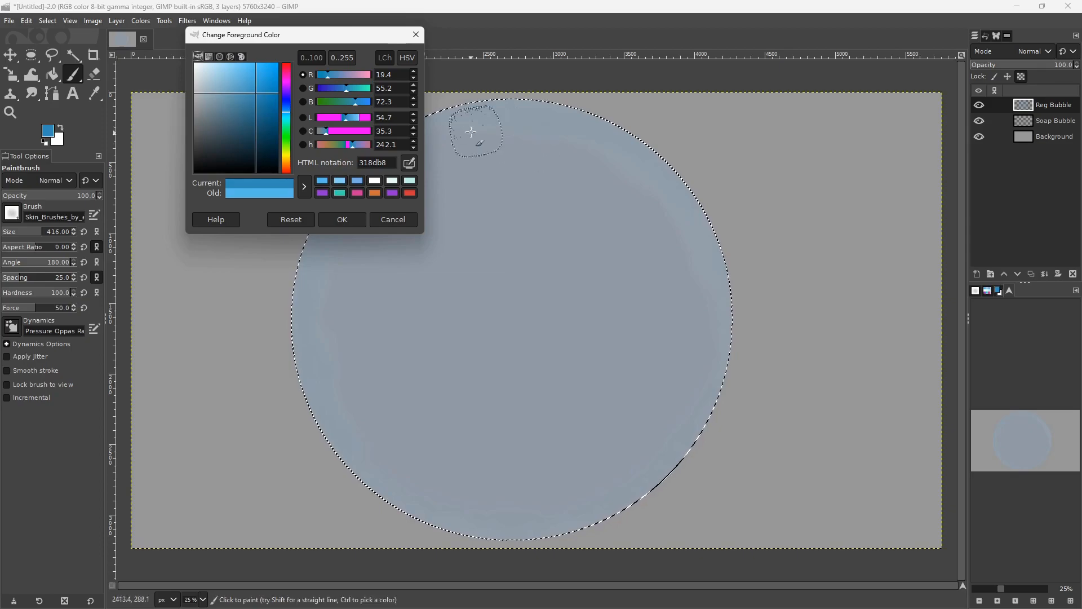
click(349, 218)
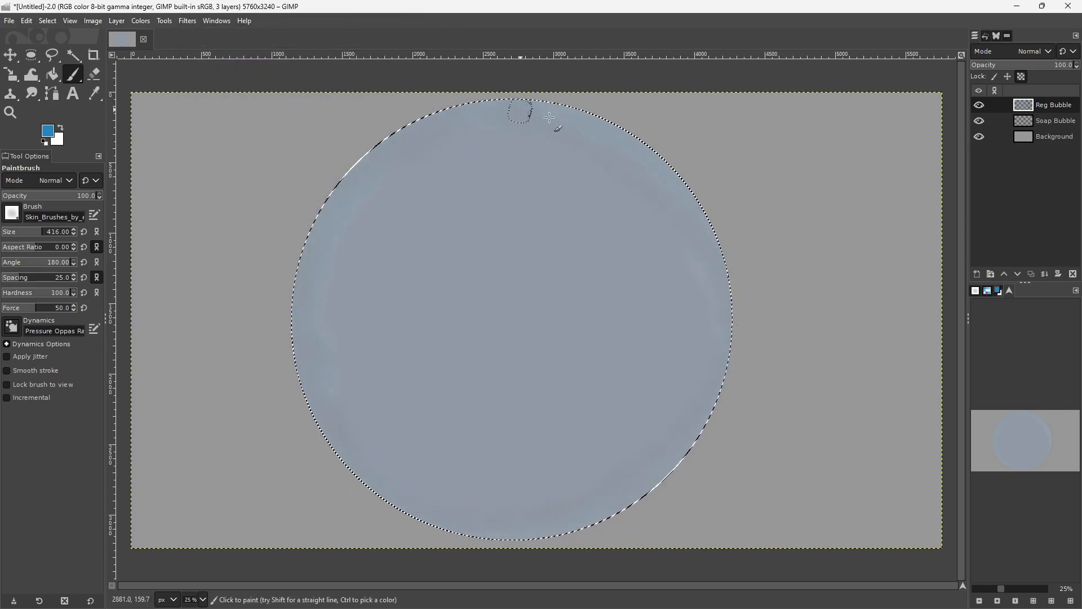
Step: Change the foreground color to a lighter medium blue for blending the rim
click(48, 131)
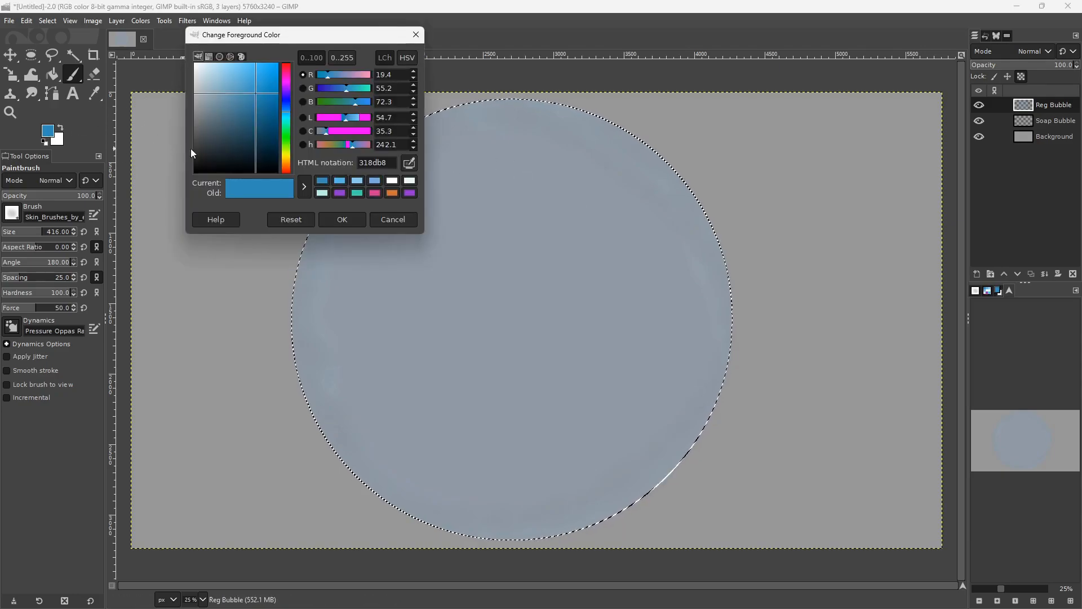
click(240, 76)
click(329, 219)
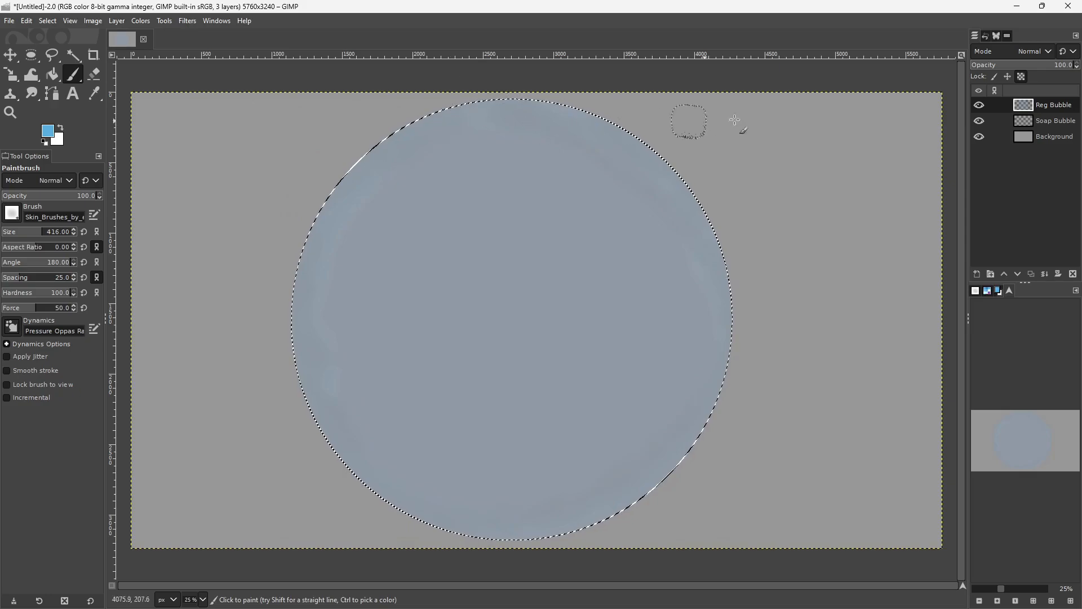
Step: Set the foreground color to pale blue 8fd0ef and brush it all around the bubble's rim
click(48, 130)
click(224, 69)
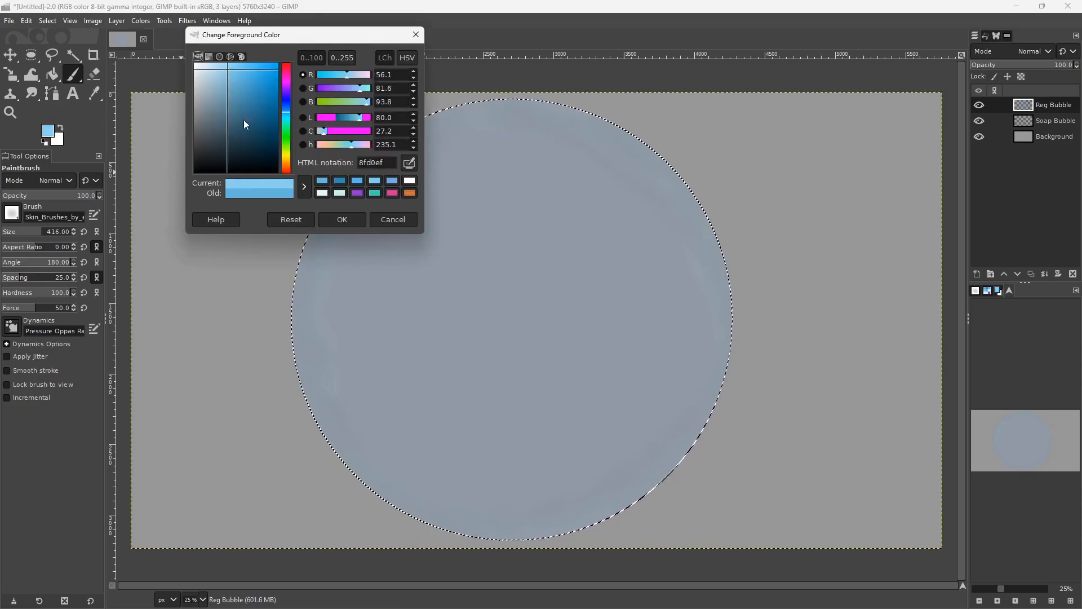
click(340, 220)
mouse_move(430, 123)
mouse_down()
mouse_move(318, 202)
mouse_move(295, 258)
mouse_move(309, 260)
mouse_move(298, 313)
mouse_move(328, 406)
mouse_move(360, 458)
mouse_move(408, 493)
mouse_move(514, 524)
mouse_move(663, 482)
mouse_move(715, 319)
mouse_move(697, 177)
mouse_move(560, 115)
mouse_move(478, 103)
mouse_move(677, 191)
mouse_up()
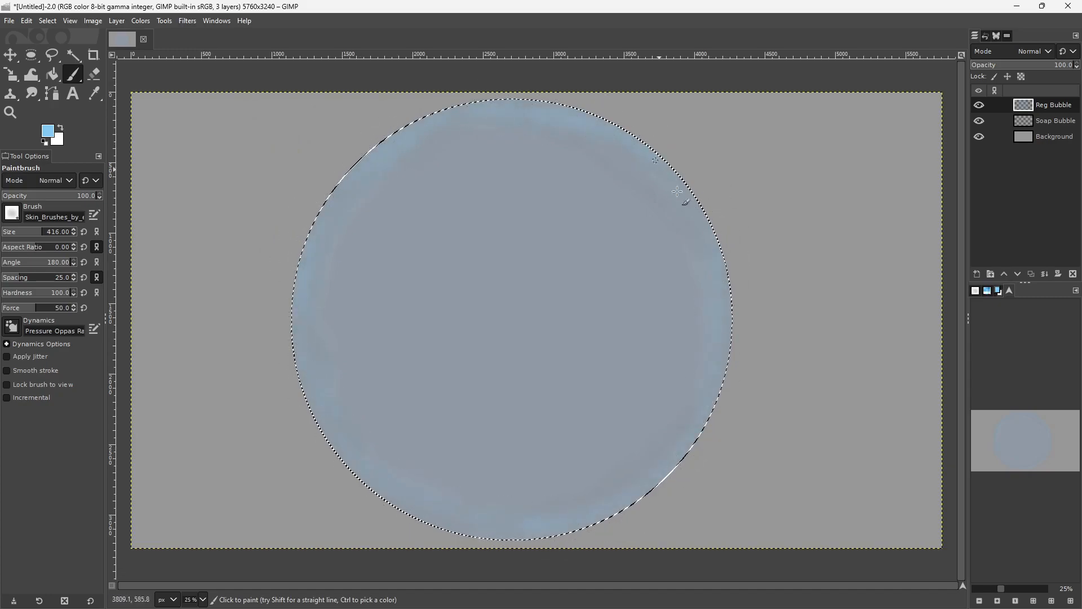
Step: Set the foreground color to medium blue 4196bf and deepen the band around the bubble's rim
click(48, 131)
click(249, 91)
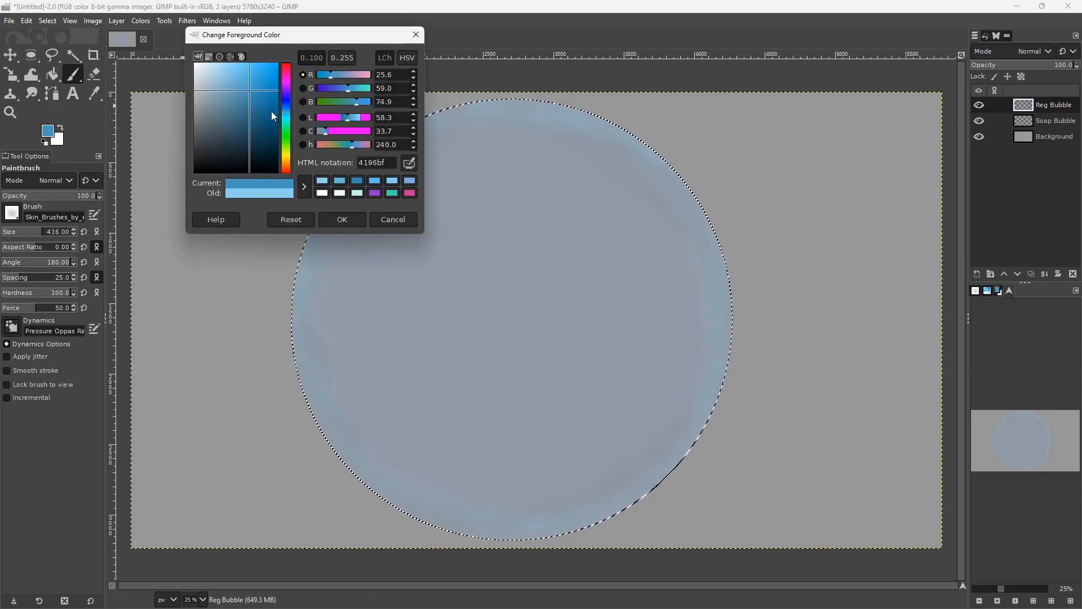
click(340, 220)
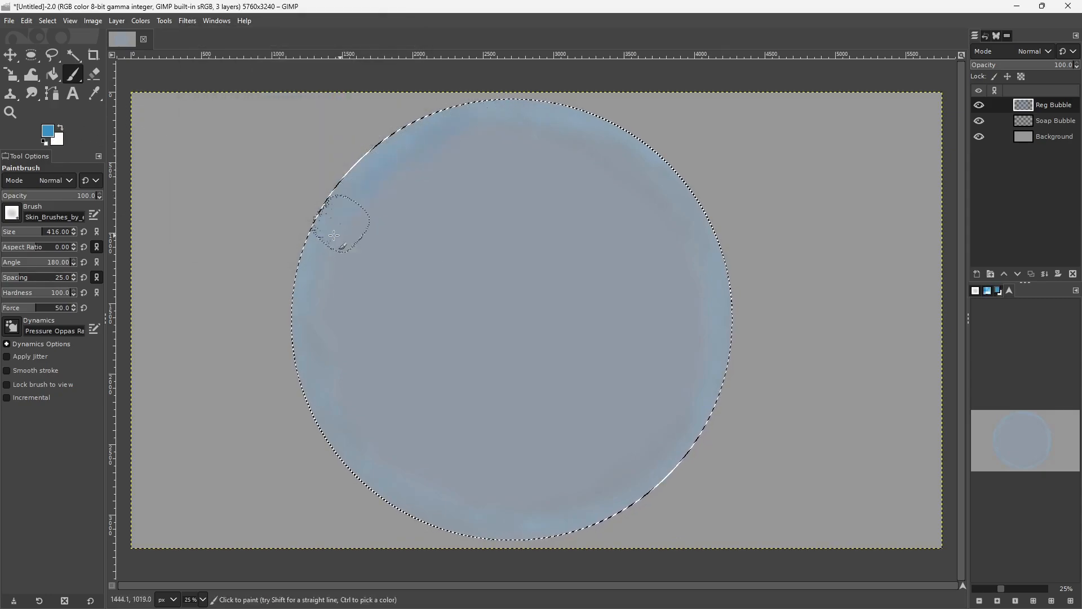
mouse_move(314, 319)
mouse_down()
mouse_move(341, 447)
mouse_move(462, 517)
mouse_move(618, 482)
mouse_move(692, 331)
mouse_move(661, 176)
mouse_move(438, 119)
mouse_up()
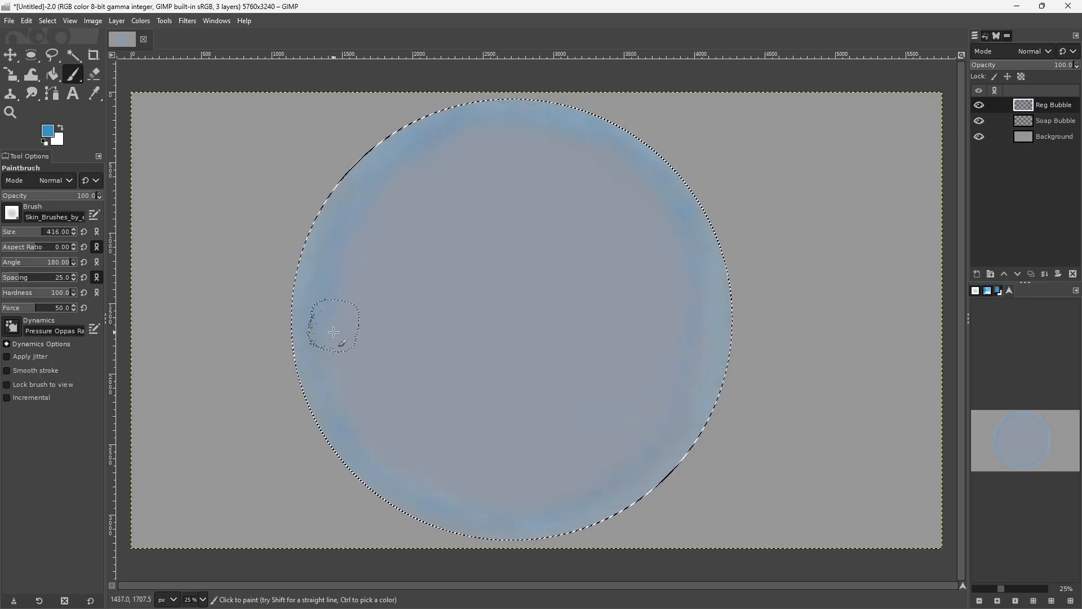
Step: Set the foreground color to dark blue 186990 and add shading along the rim, including its inner right side
click(48, 132)
click(267, 110)
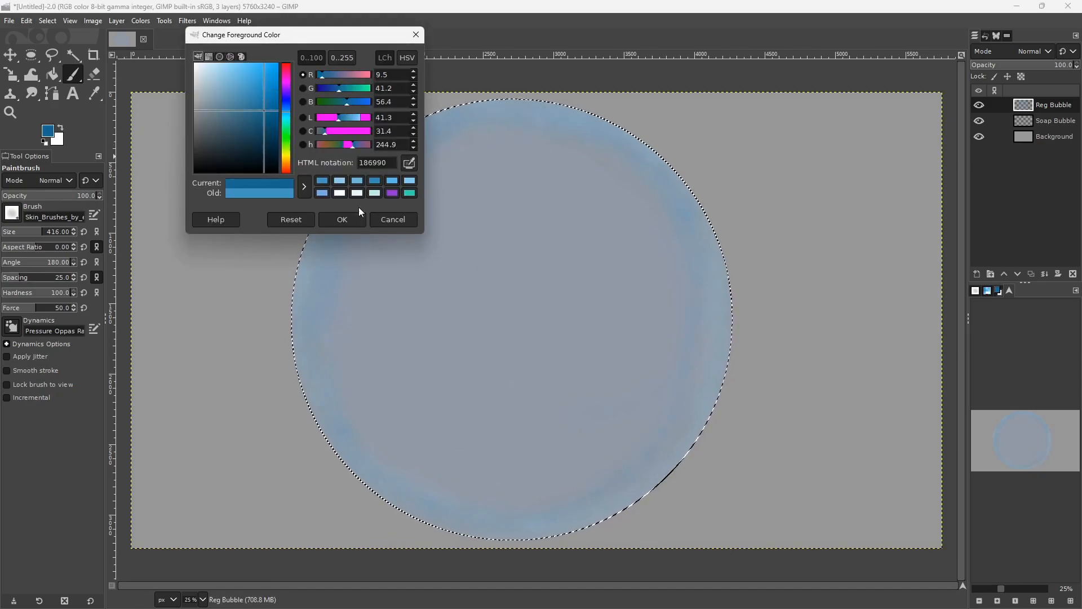
click(343, 219)
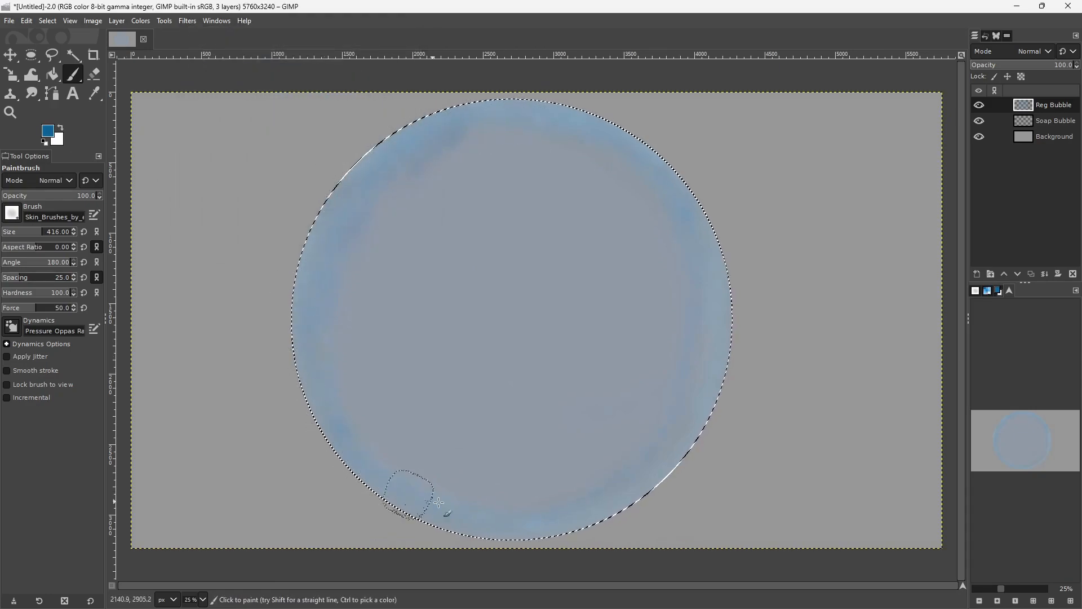
mouse_move(706, 194)
mouse_down()
mouse_move(445, 125)
mouse_move(666, 300)
mouse_move(686, 346)
mouse_move(666, 399)
mouse_up()
Step: Choose a bright sky blue and paint soft reflections inside the bubble at its upper left and lower center
click(52, 131)
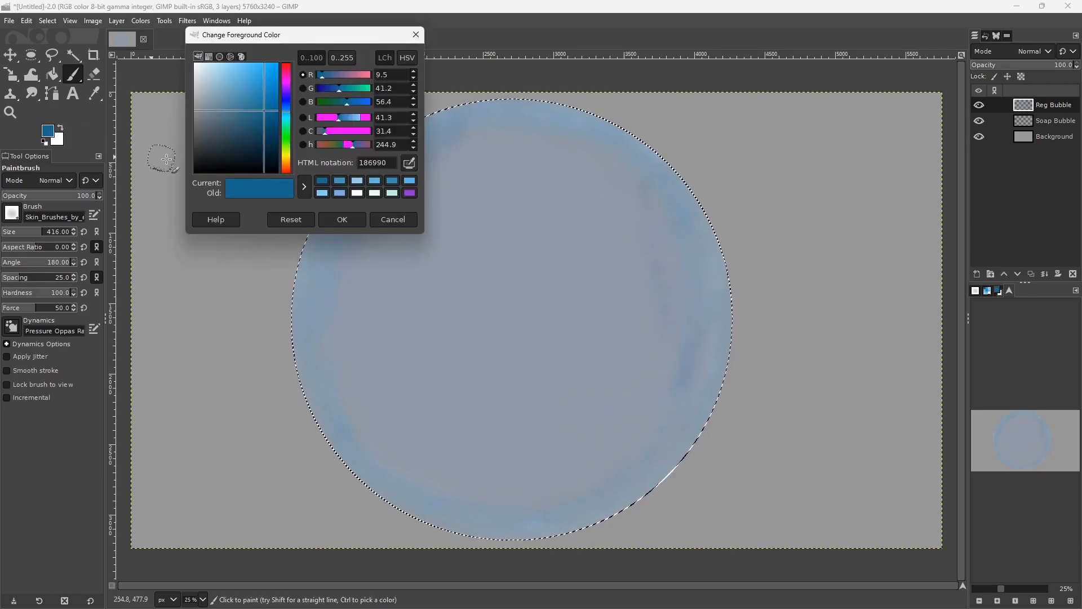
click(242, 70)
click(339, 220)
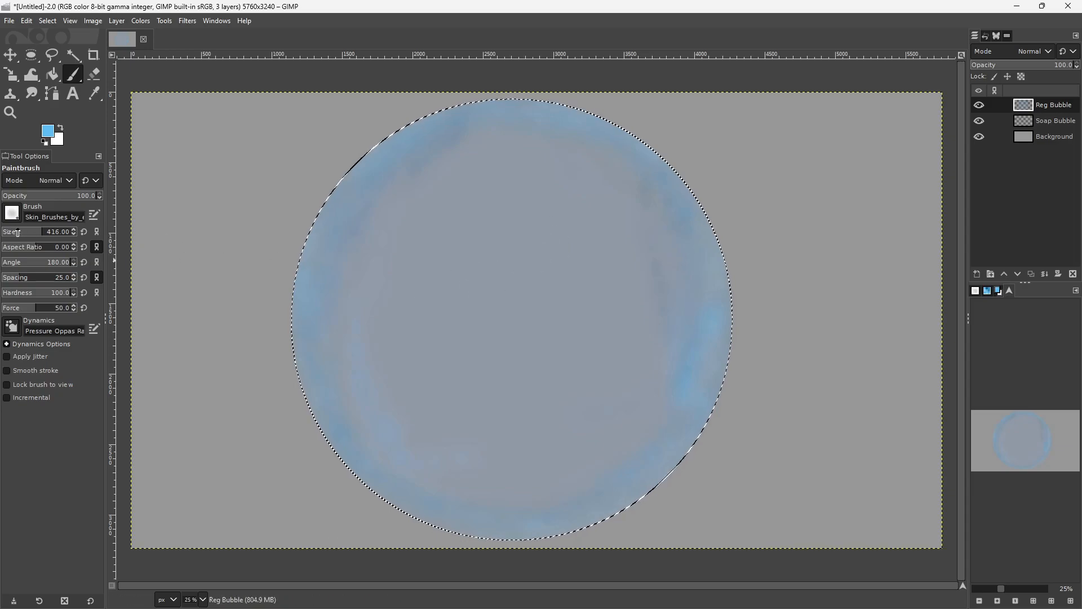
mouse_move(521, 212)
mouse_down()
mouse_move(431, 267)
mouse_move(516, 215)
mouse_up()
drag(571, 435, 469, 449)
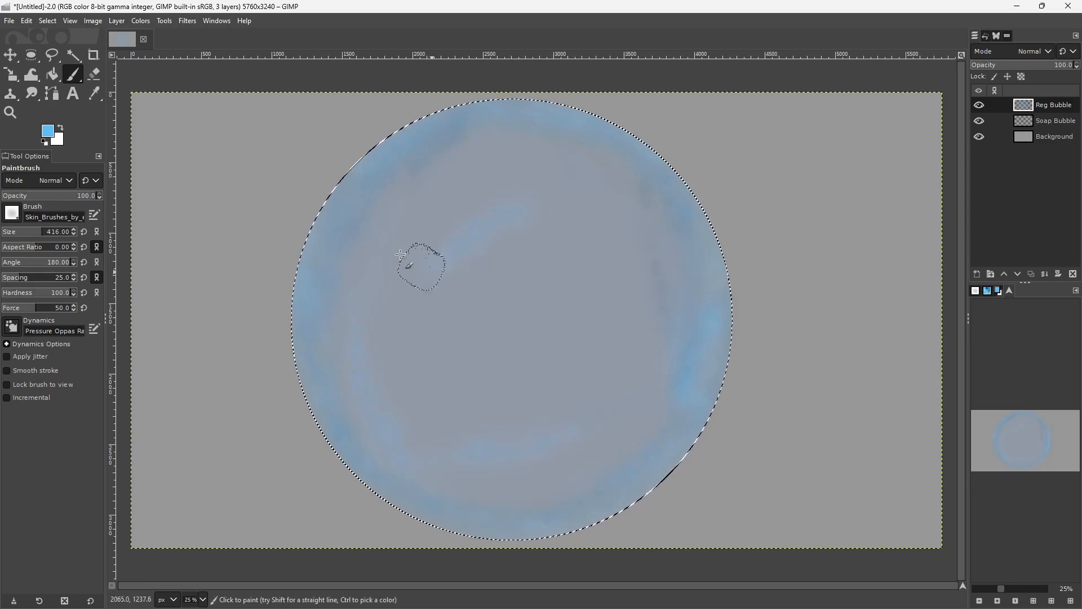
Step: Choose a pale sky blue and paint highlights along the bubble's left and lower-left rim
click(48, 131)
drag(227, 67, 221, 66)
click(342, 217)
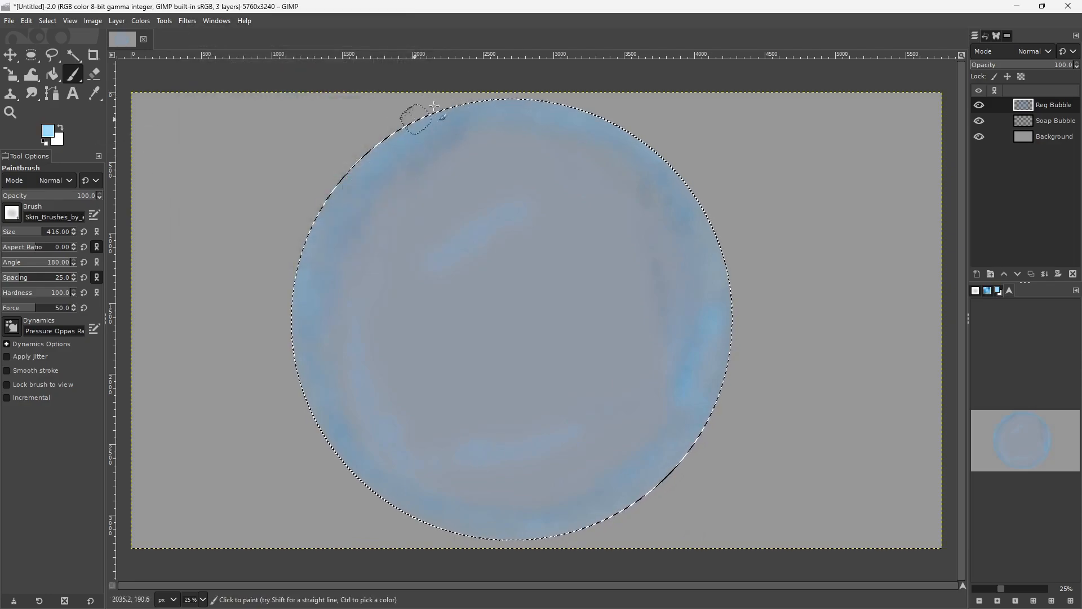
scroll(294, 173, down, 1)
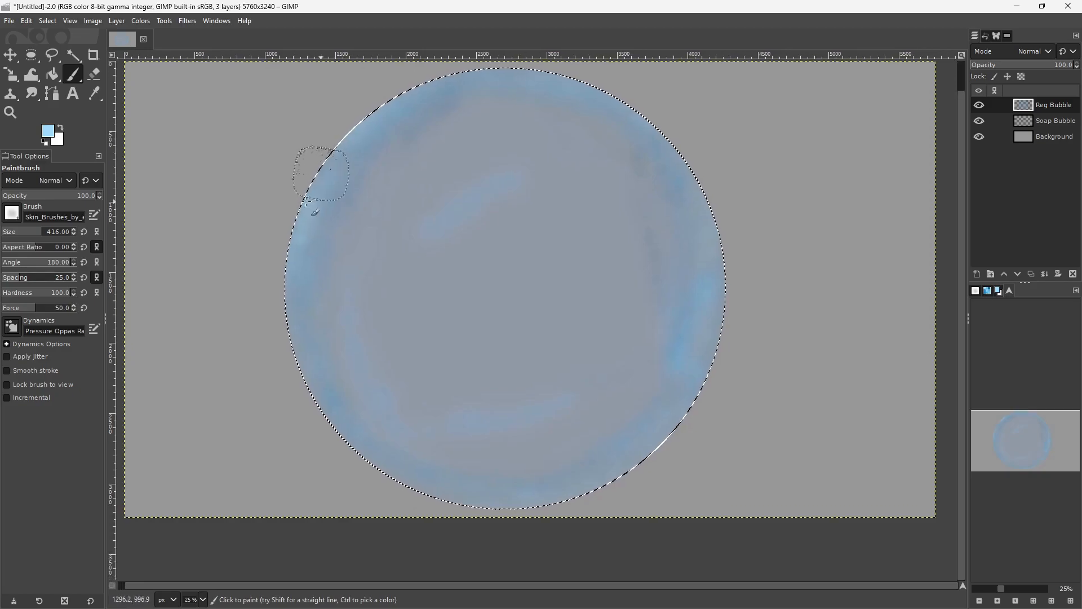
scroll(257, 169, down, 2)
scroll(256, 169, right, 1)
mouse_move(263, 285)
mouse_down()
mouse_move(284, 278)
mouse_move(288, 316)
mouse_move(352, 413)
mouse_up()
mouse_move(299, 350)
mouse_down()
mouse_move(378, 420)
mouse_move(454, 429)
mouse_up()
Step: Add pale blue highlights along the bubble's right rim and brighten the two inner reflections
scroll(601, 220, up, 1)
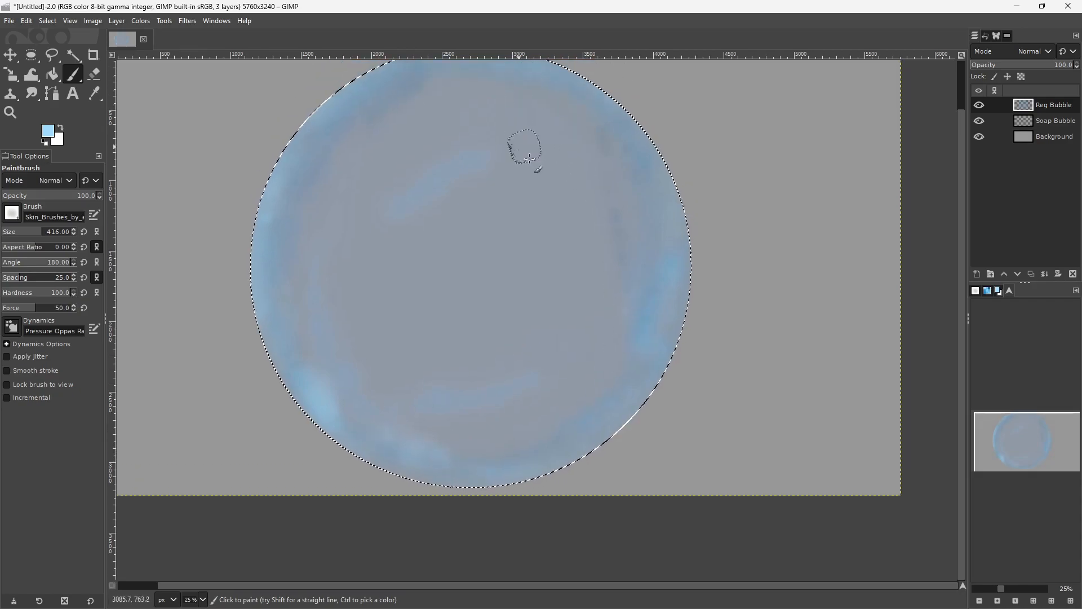
scroll(485, 158, up, 1)
mouse_move(566, 138)
mouse_down()
mouse_move(647, 258)
mouse_move(658, 358)
mouse_move(624, 443)
mouse_up()
mouse_move(484, 204)
mouse_down()
mouse_move(444, 216)
mouse_move(502, 200)
mouse_up()
mouse_move(457, 425)
mouse_down()
mouse_move(522, 407)
mouse_move(436, 438)
mouse_move(542, 408)
mouse_move(459, 425)
mouse_up()
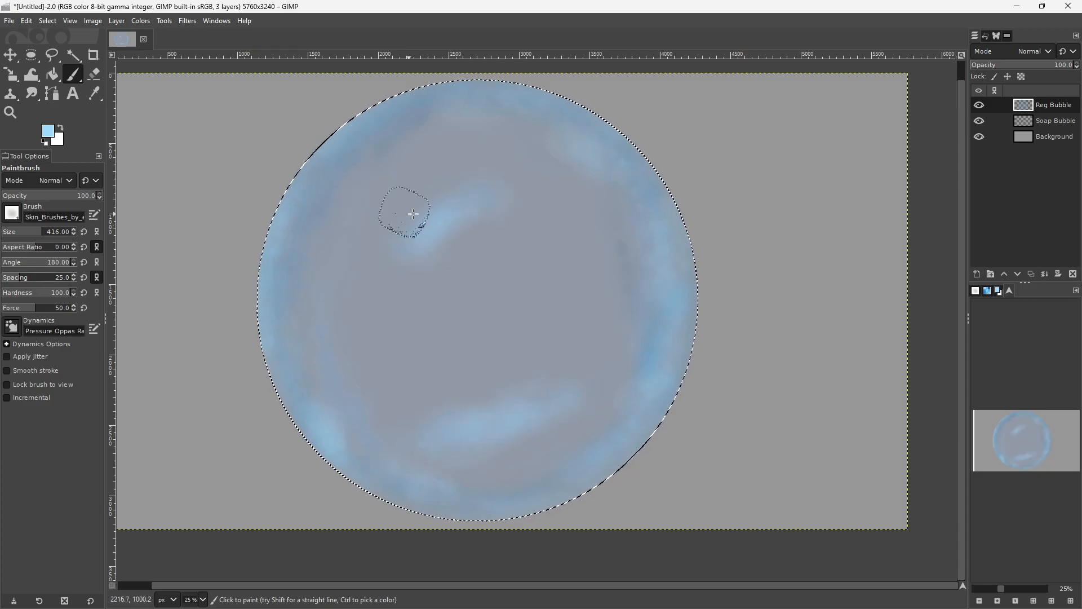
Step: Set the foreground color to very pale blue e2f5fe and paint highlights around the bubble's rim and on the two inner reflections
click(47, 131)
click(207, 65)
click(339, 220)
scroll(447, 198, up, 2)
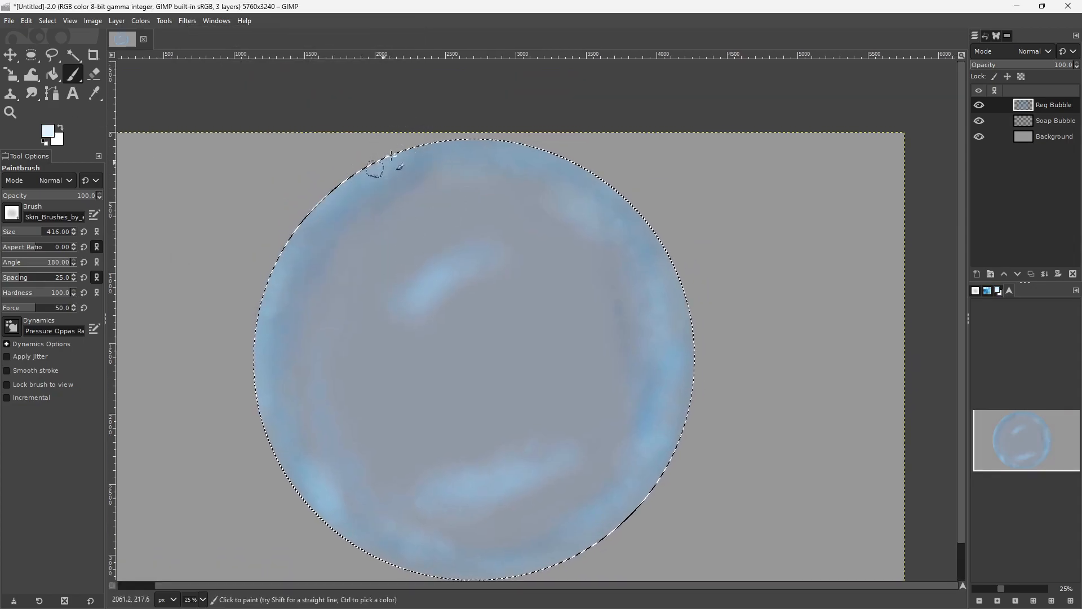
scroll(305, 180, down, 2)
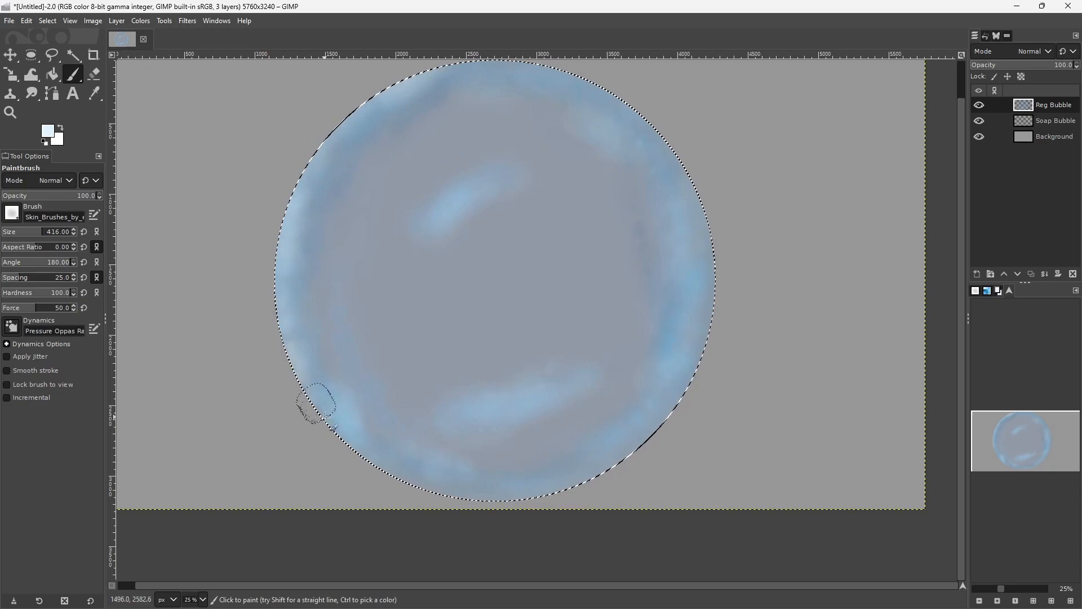
scroll(469, 152, up, 2)
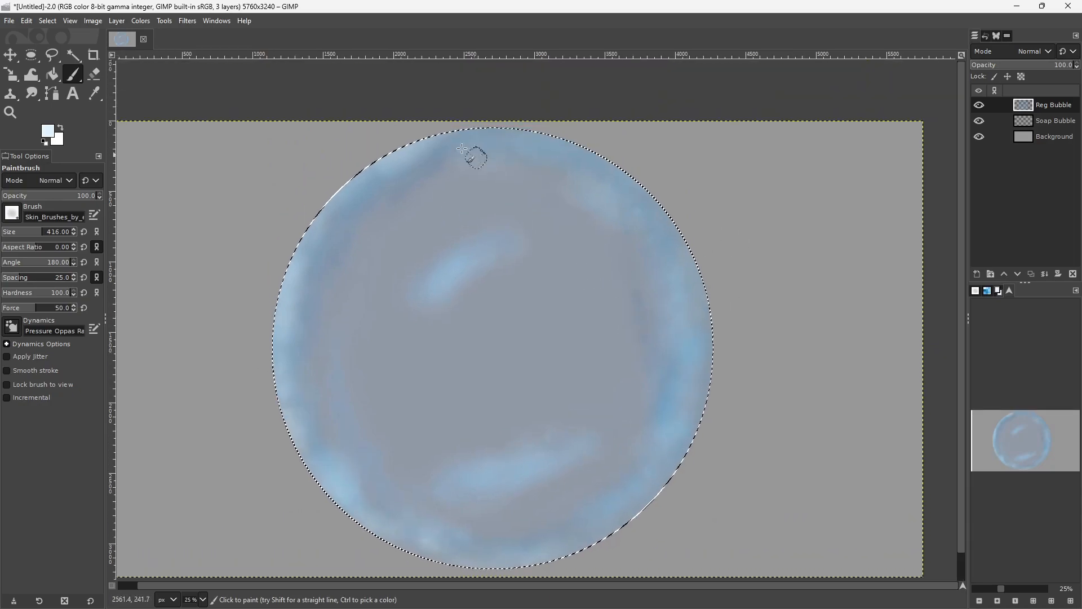
scroll(712, 197, down, 1)
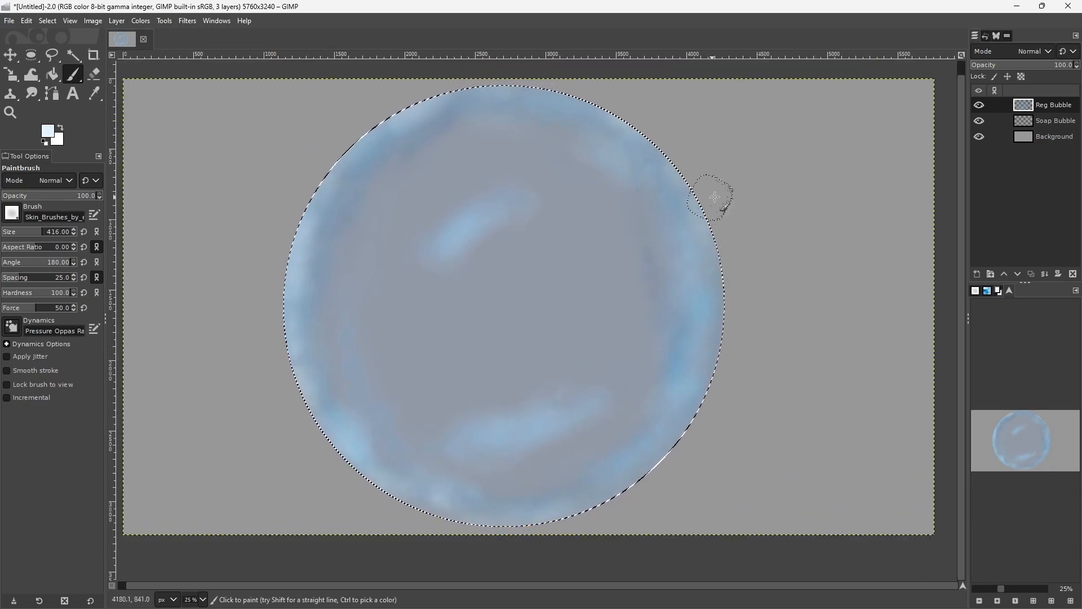
scroll(738, 338, down, 1)
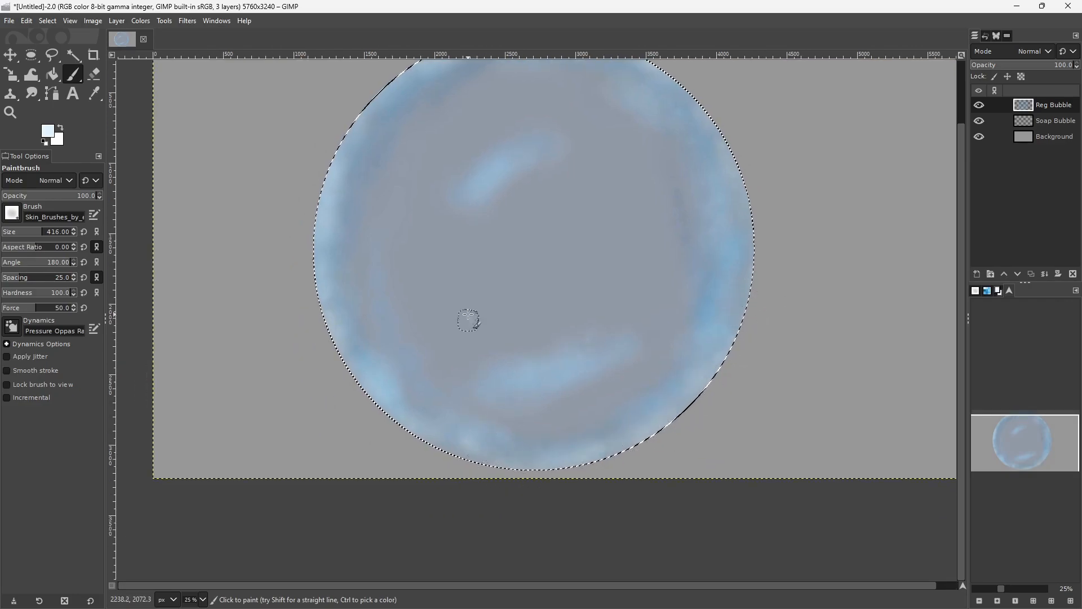
scroll(469, 333, up, 2)
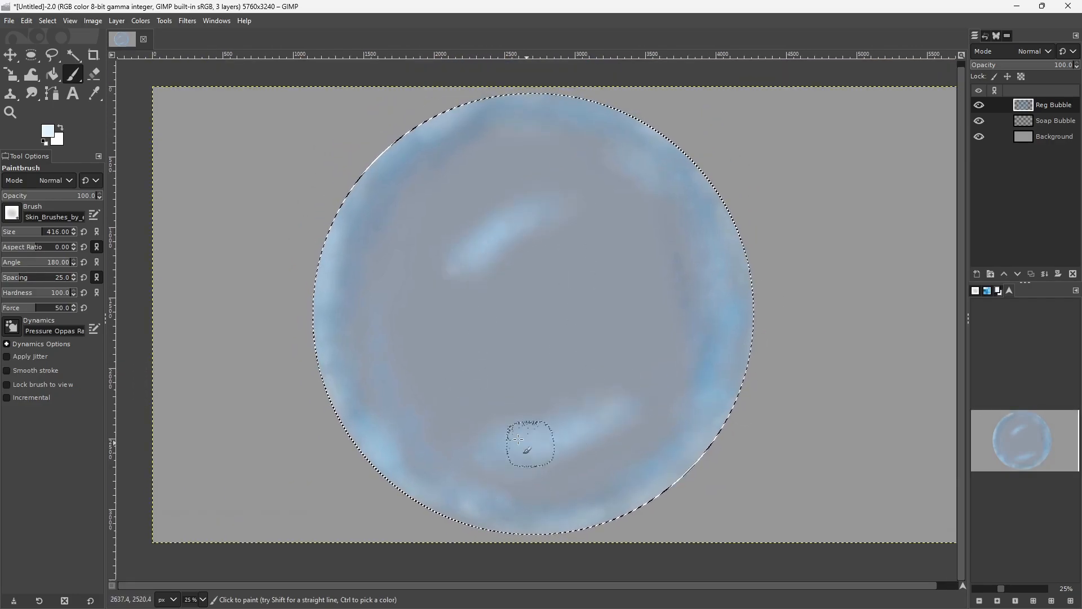
scroll(410, 241, down, 1)
Step: Choose near-white f5f5f5, set the brush size to 252, and brighten the bubble's upper rim and both inner reflections
click(49, 131)
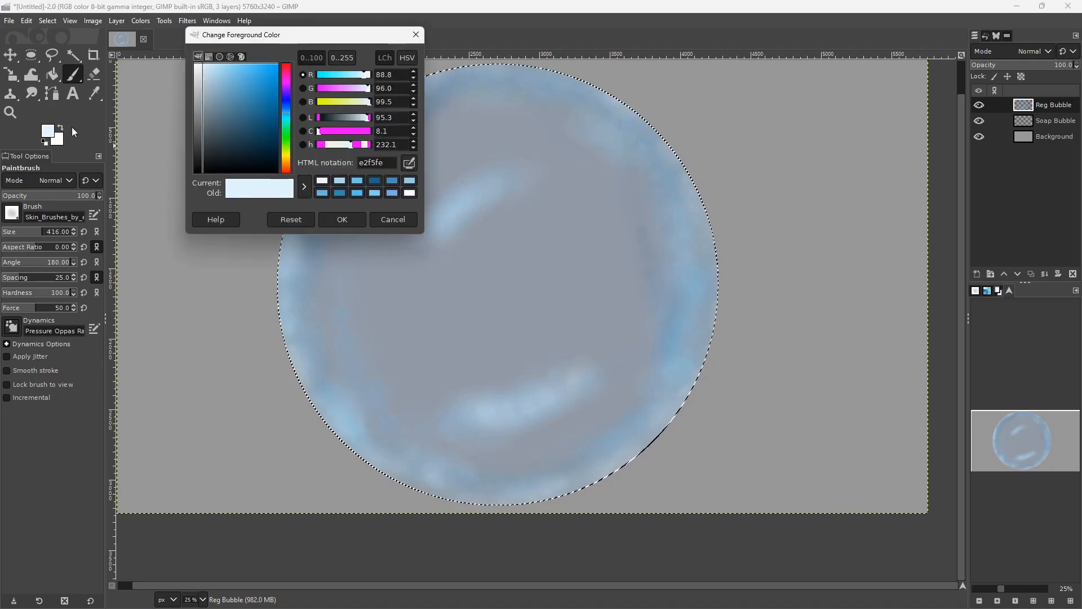
click(194, 64)
click(344, 220)
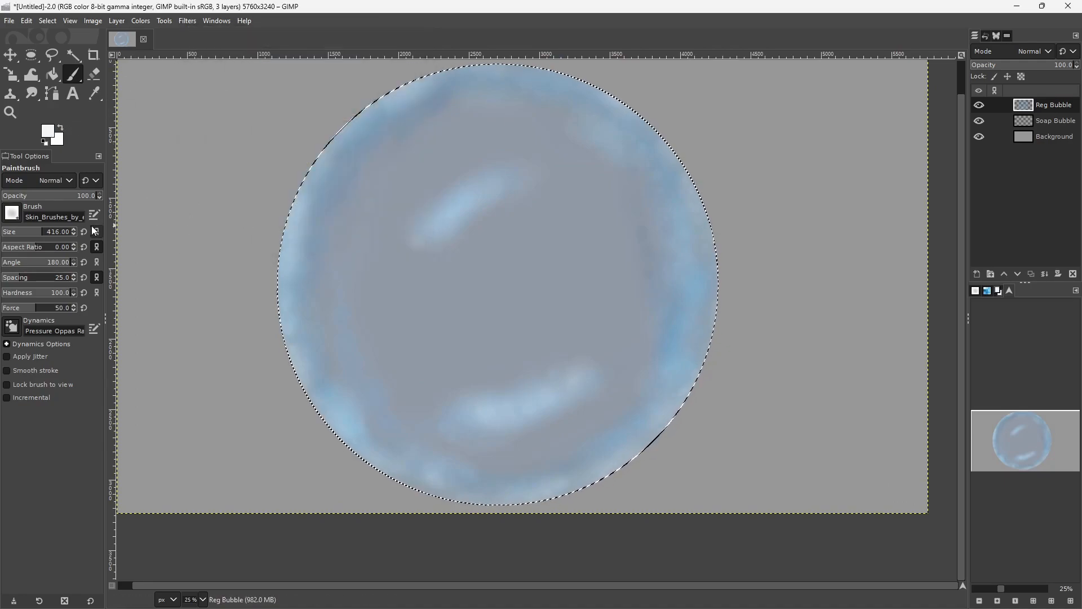
click(31, 230)
scroll(363, 261, up, 1)
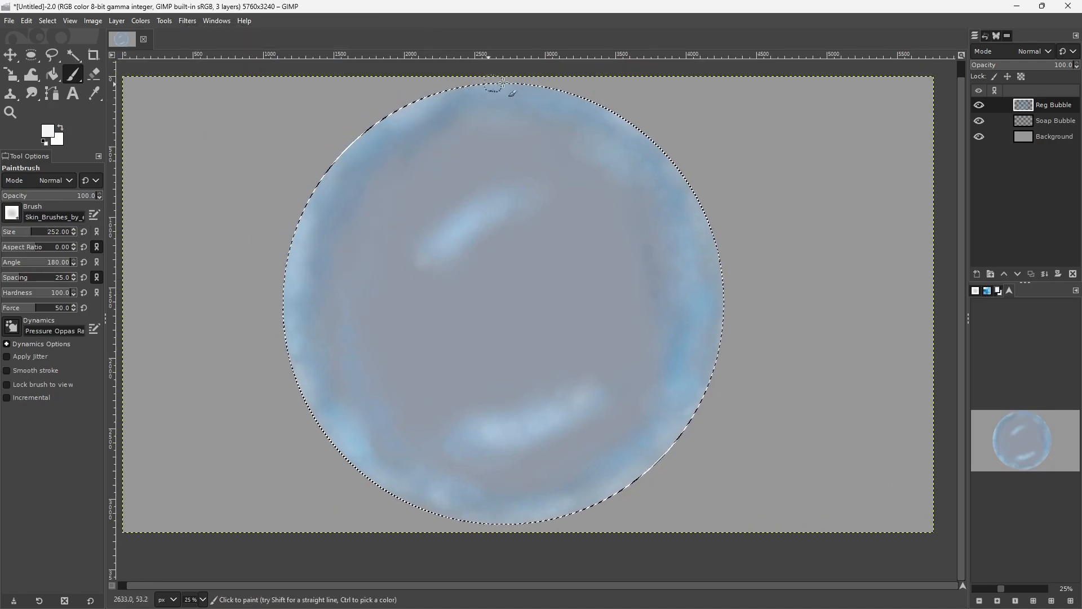
scroll(364, 127, down, 1)
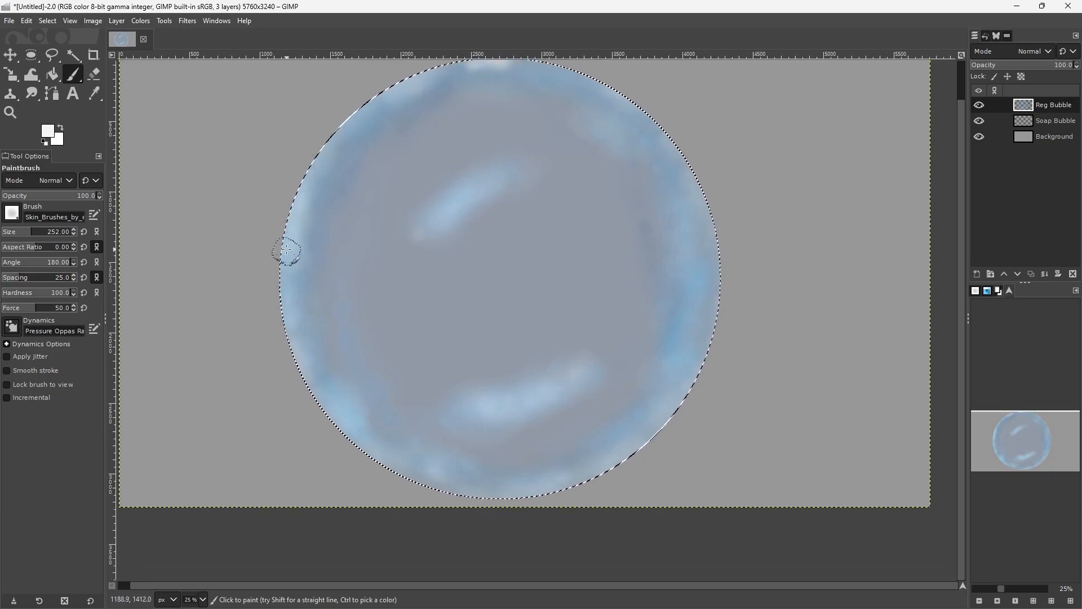
scroll(720, 203, up, 1)
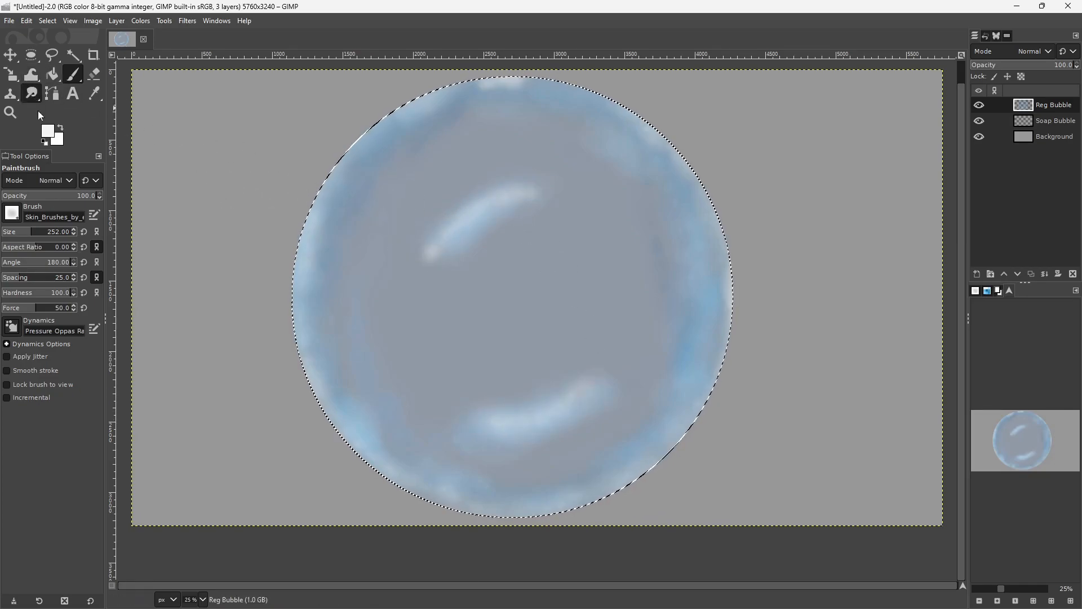
Step: Smudge the near-white highlights on the rim and inner reflections with a size 465 brush to blend them softly
click(31, 93)
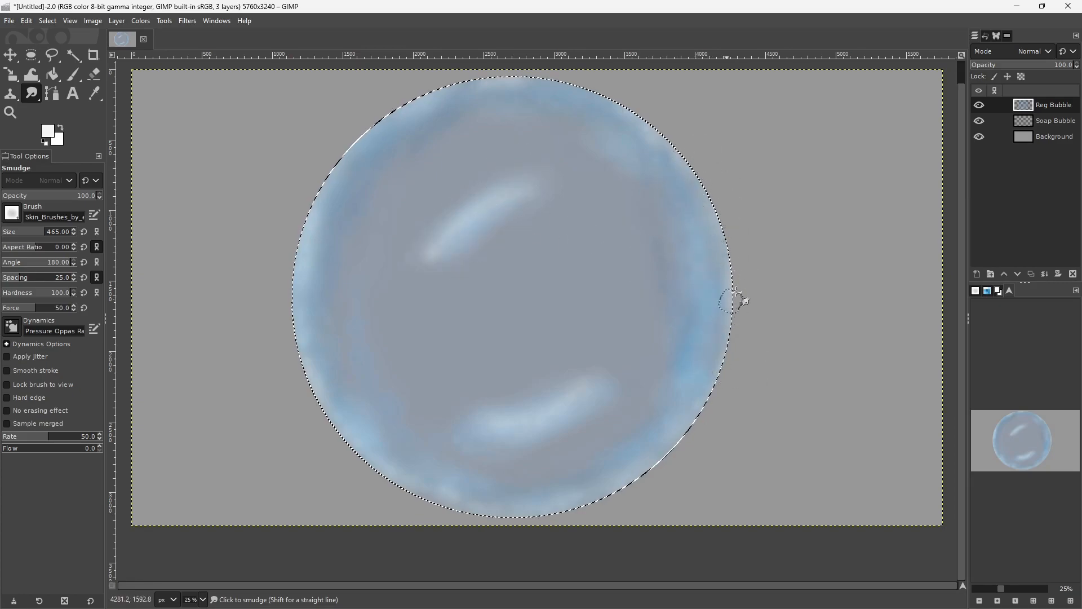
drag(348, 165, 332, 156)
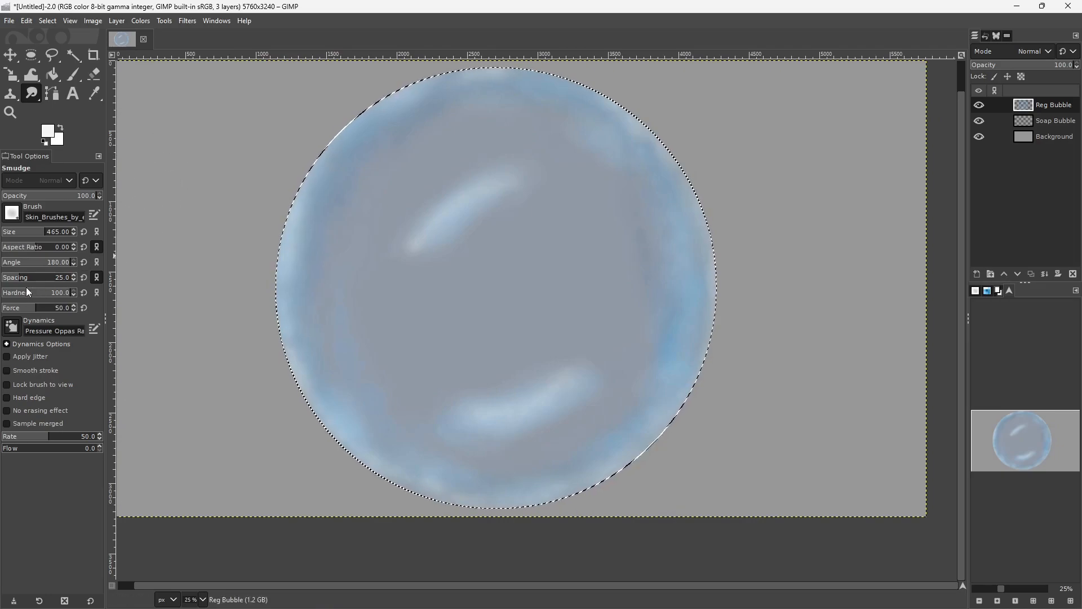
Step: Choose a soft violet-blue and paint faint tints along the inner left side of the bubble's rim with the Paintbrush
click(73, 75)
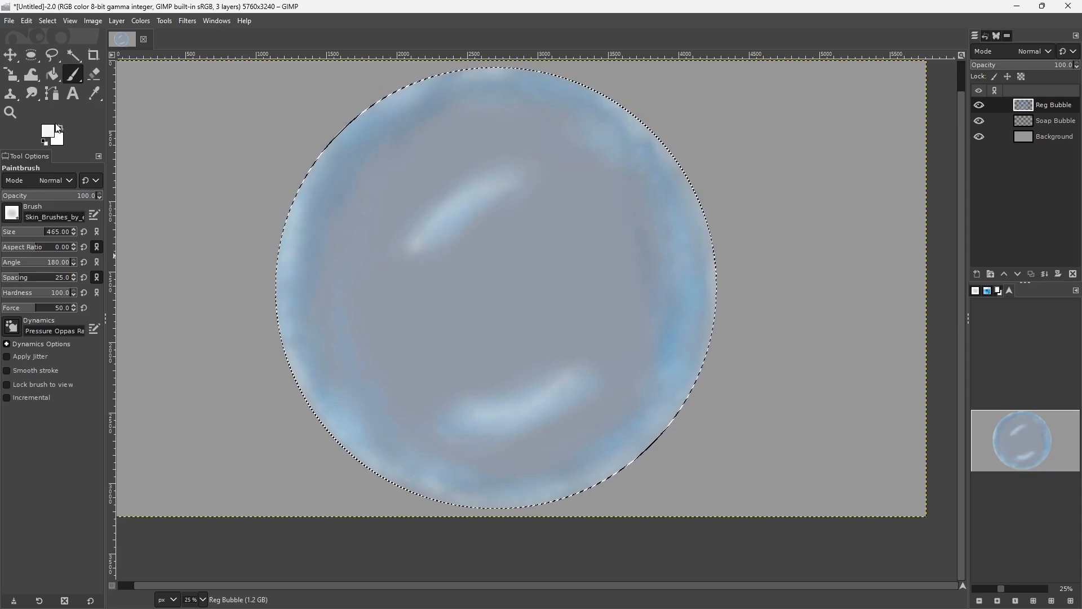
click(54, 130)
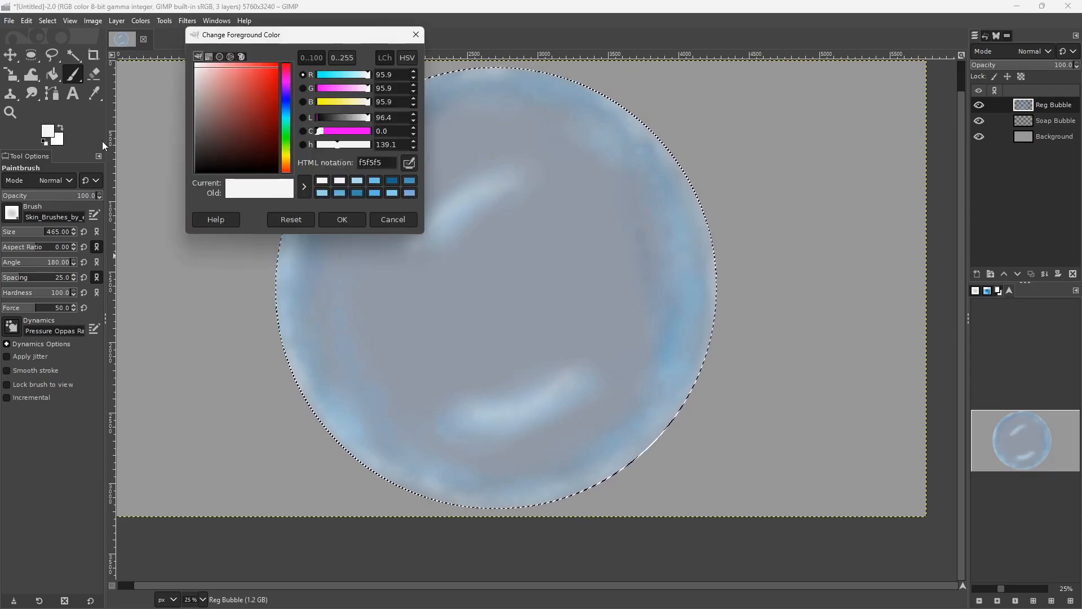
click(287, 102)
click(233, 84)
click(338, 219)
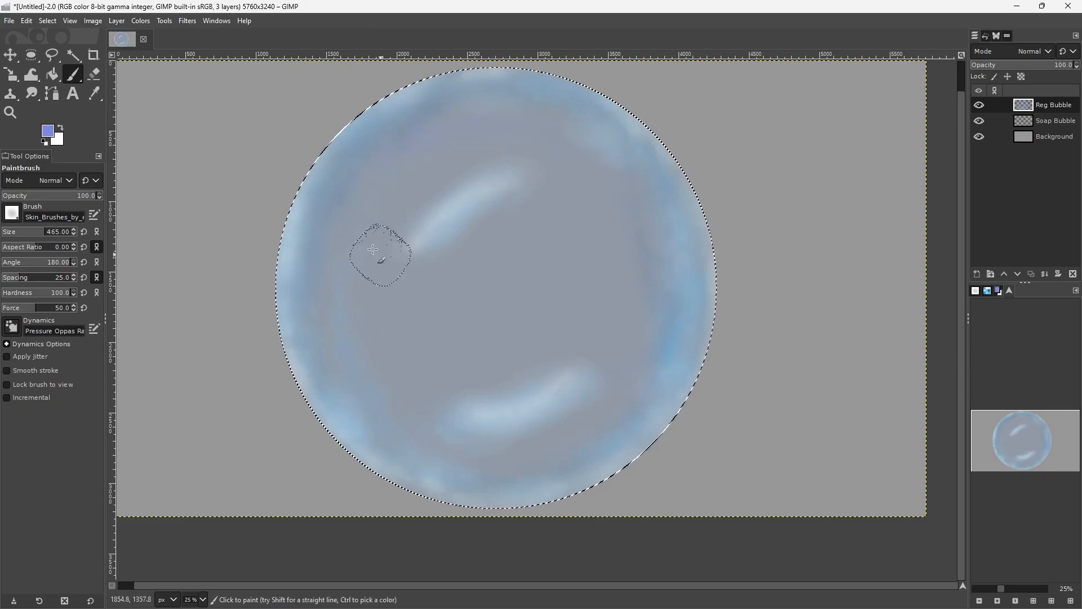
Step: Return the foreground color to near-white f5f5f5 and paint thin bright streaks through both inner reflections at brush size 75
click(50, 132)
click(202, 66)
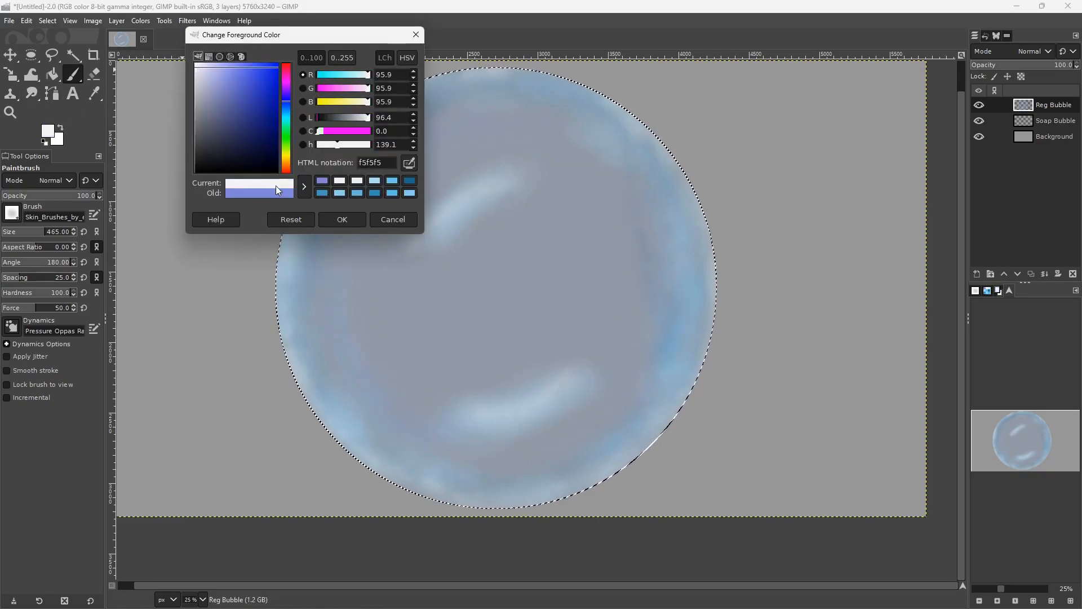
click(341, 219)
click(13, 235)
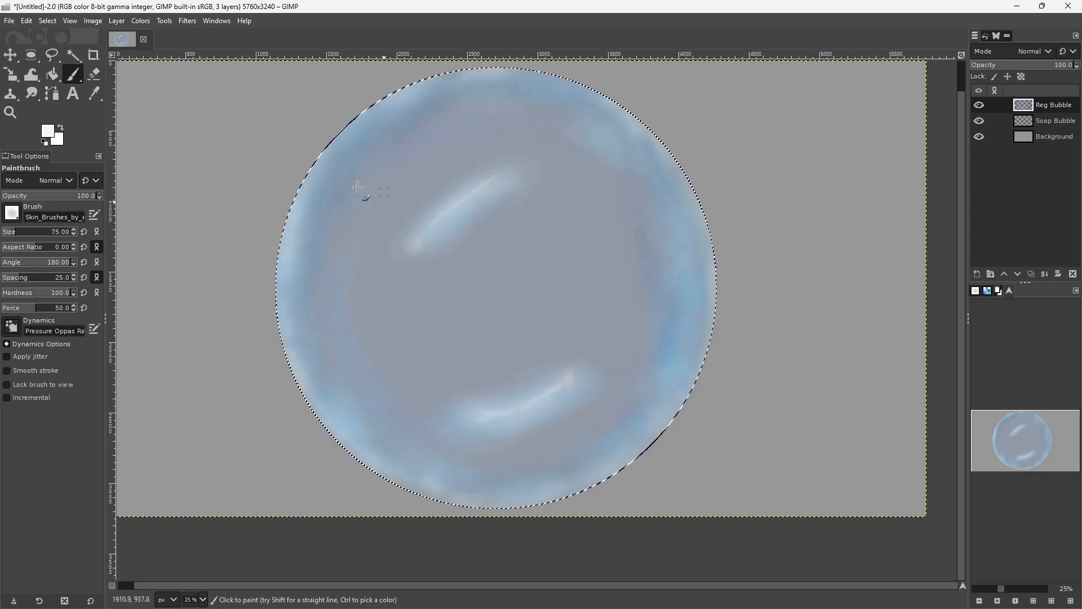
Step: Set the brush size to 179 and paint near-white highlights around the bubble's rim, including bright spots along its upper right
drag(15, 231, 26, 232)
scroll(466, 72, up, 2)
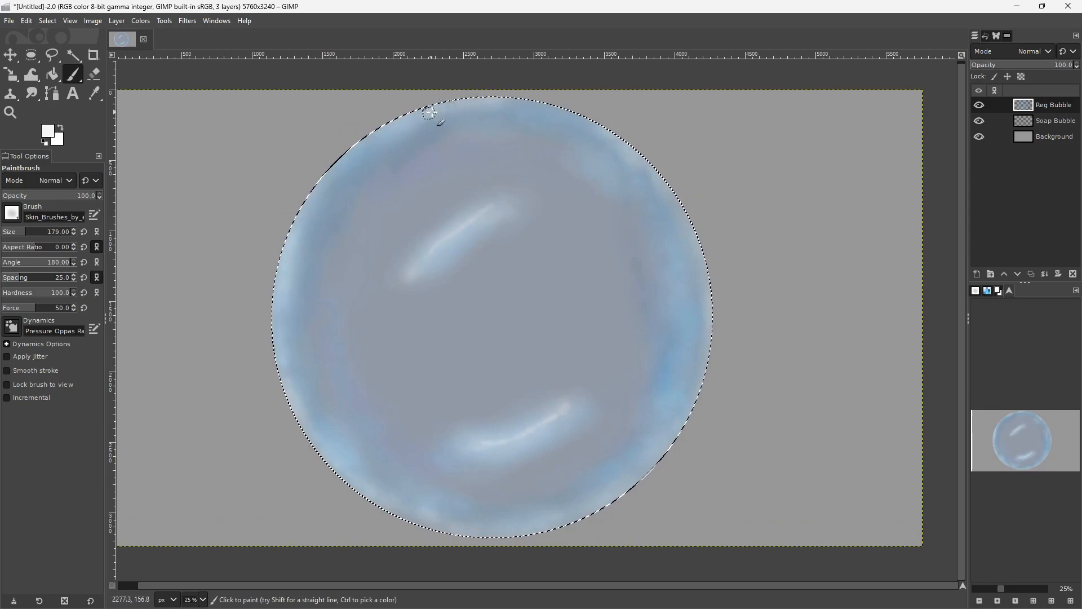
scroll(367, 101, down, 3)
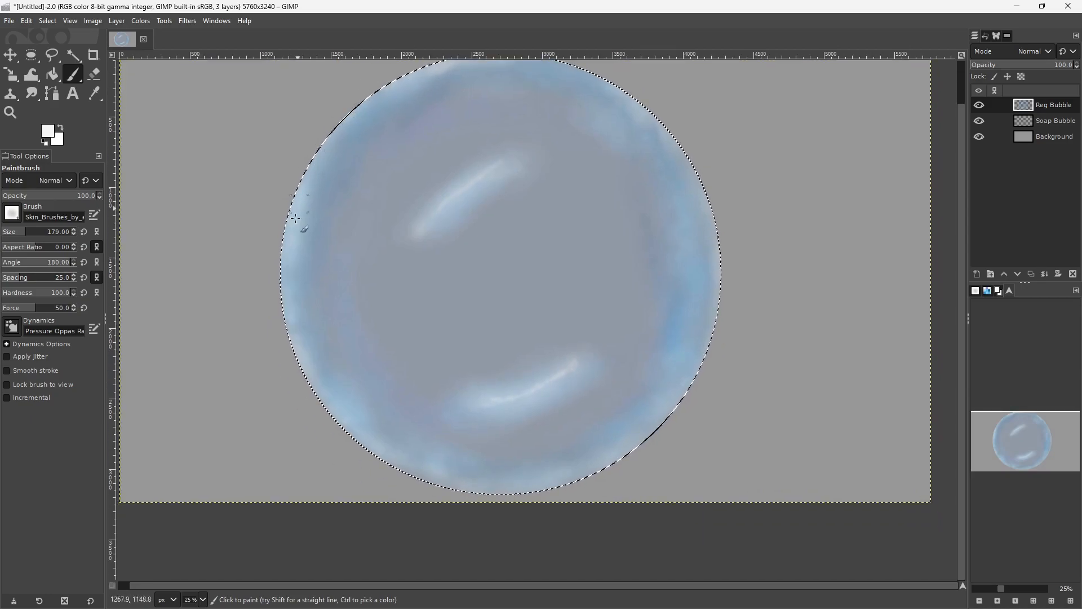
scroll(299, 201, down, 4)
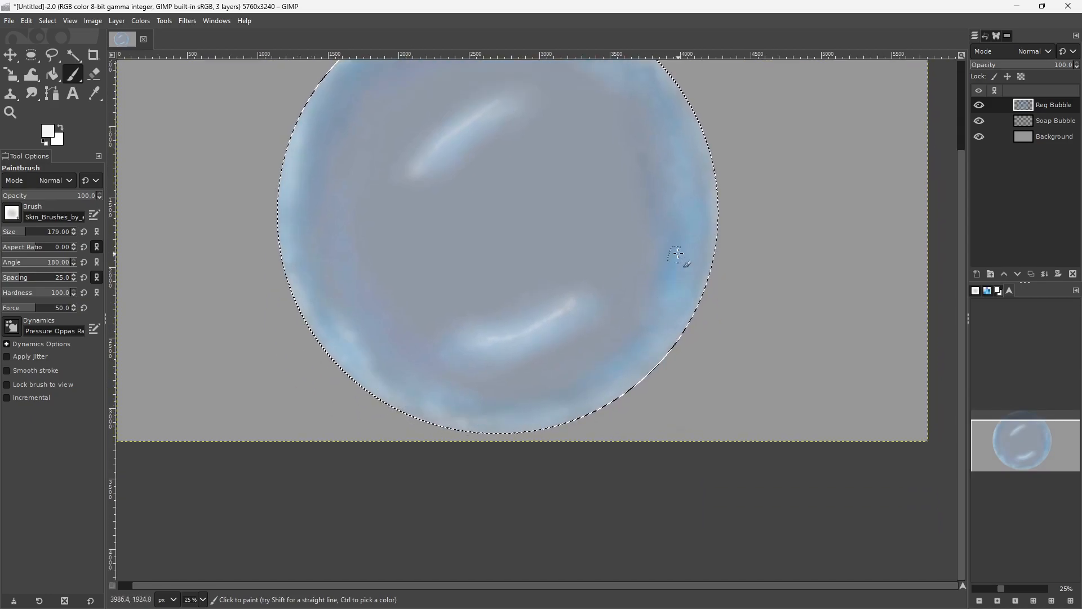
scroll(678, 259, up, 1)
scroll(716, 259, up, 2)
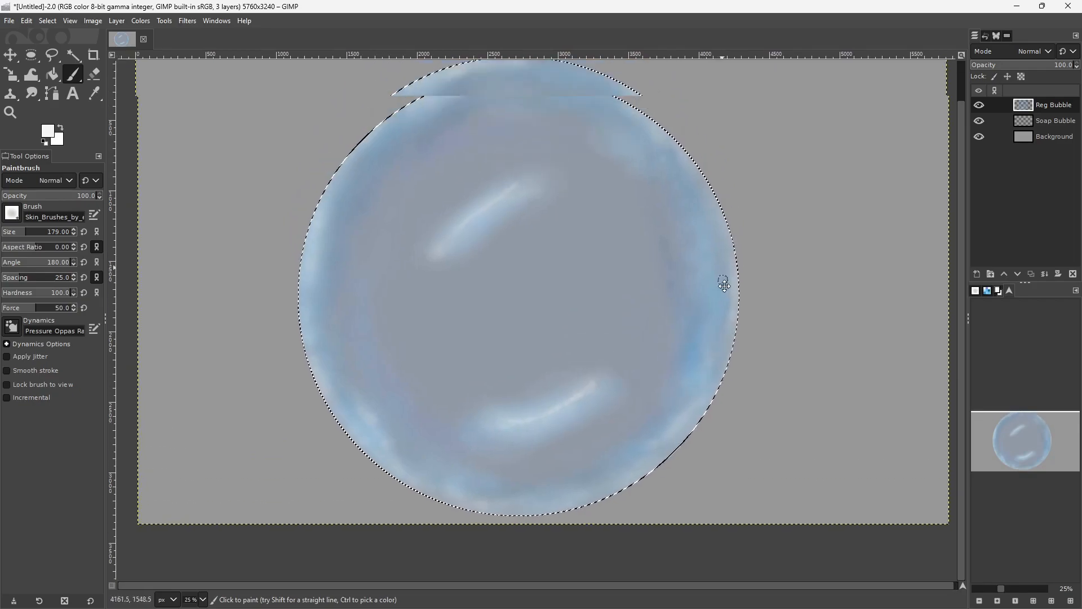
drag(674, 184, 716, 221)
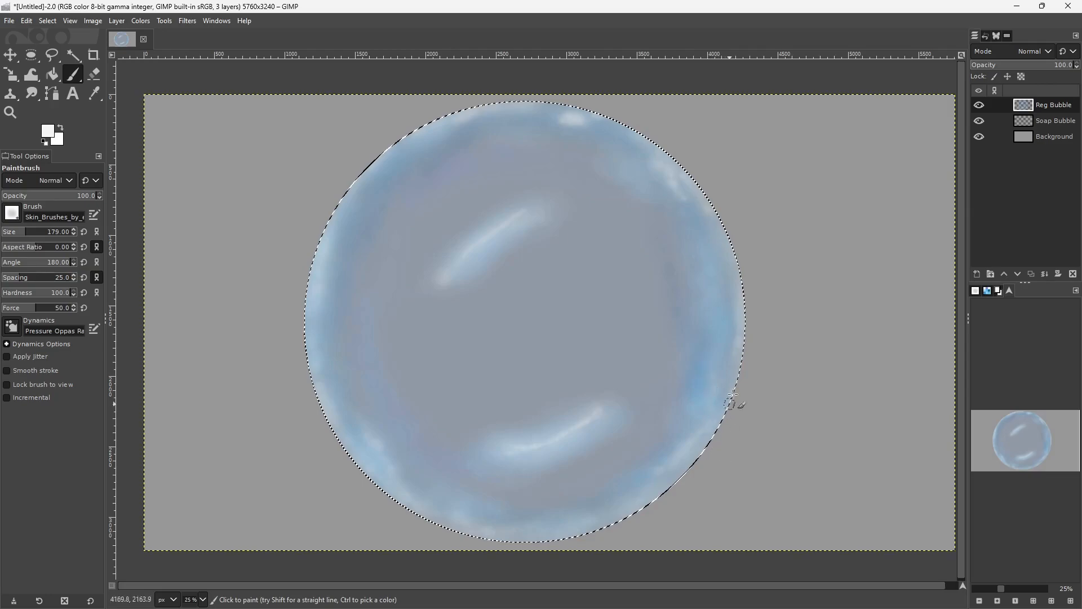
scroll(795, 316, up, 1)
scroll(760, 252, down, 1)
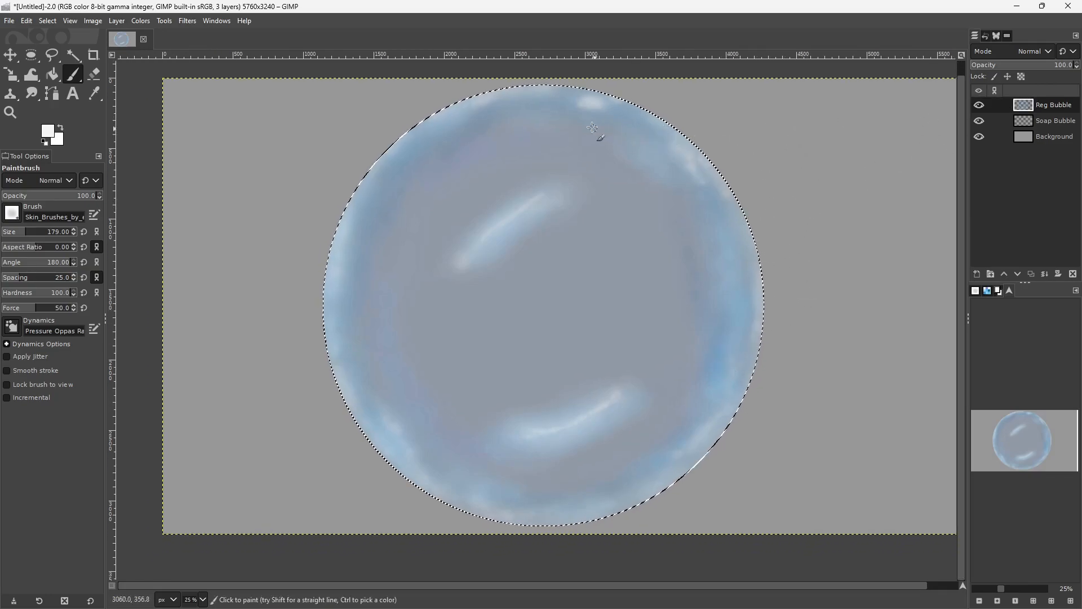
Step: Hide the Reg Bubble layer and make the Soap Bubble layer active for a Bucket Fill
click(979, 105)
click(1049, 120)
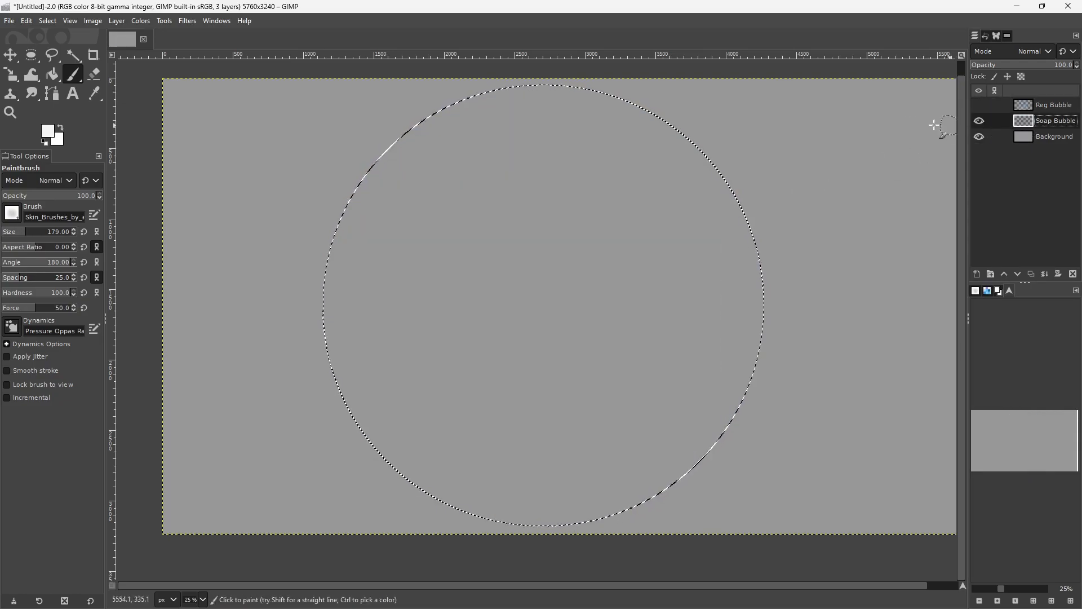
click(51, 74)
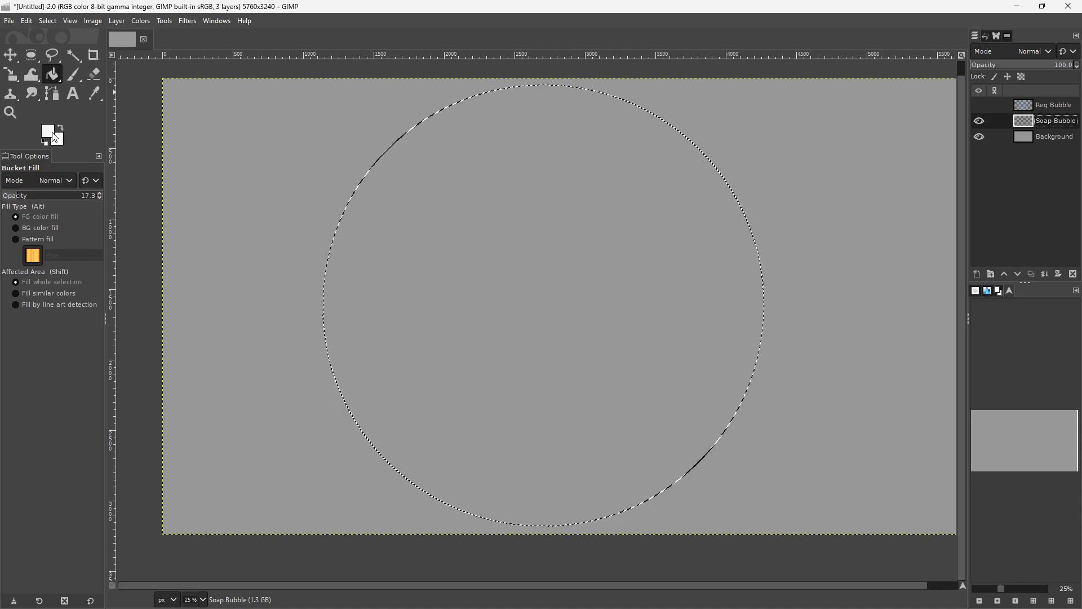
click(45, 130)
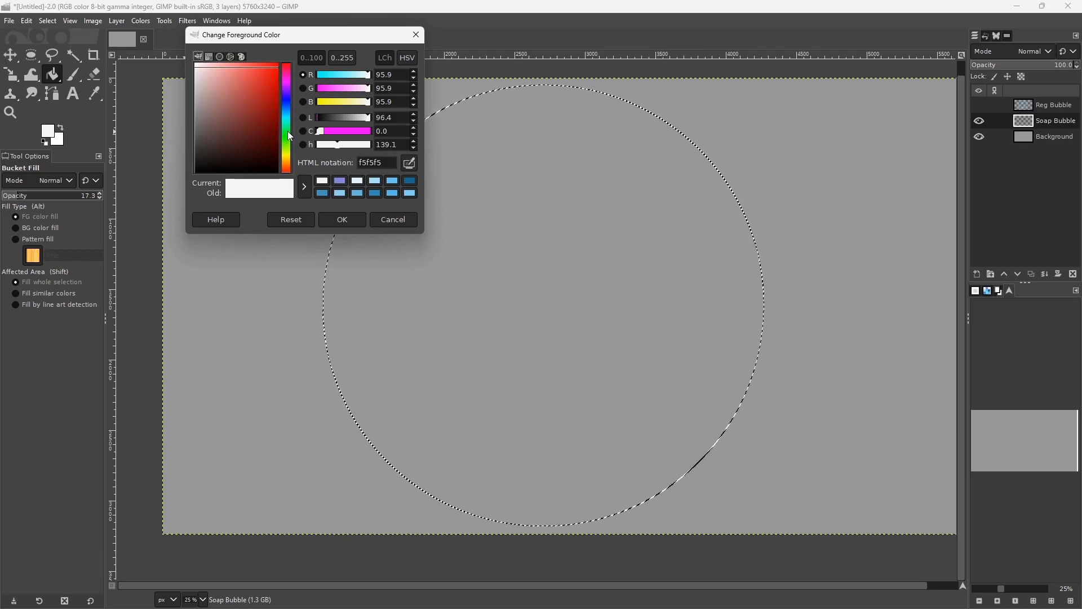
drag(286, 87, 286, 85)
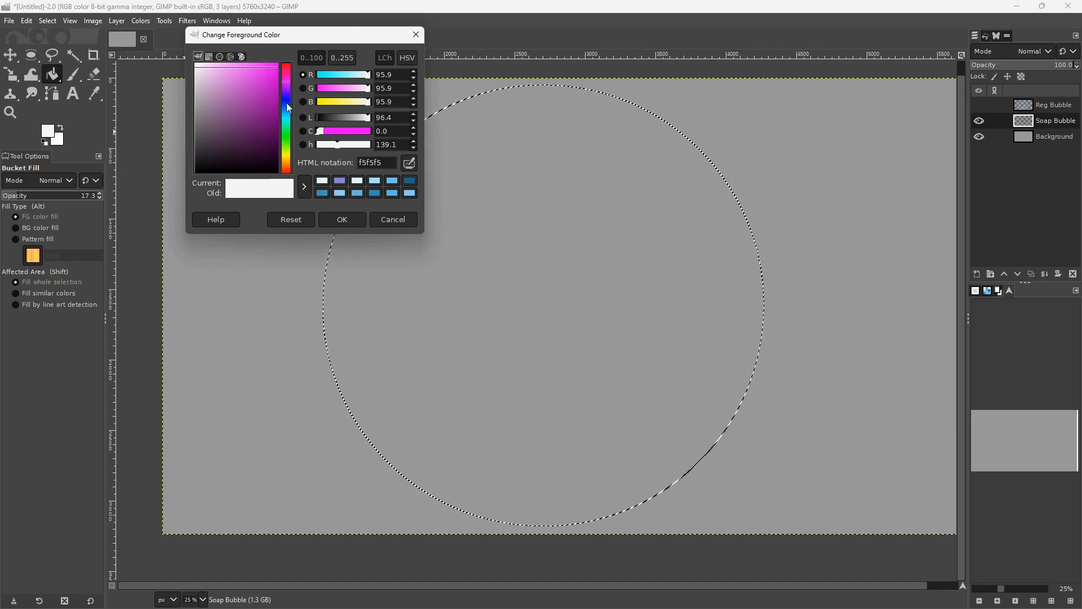
click(258, 85)
click(331, 221)
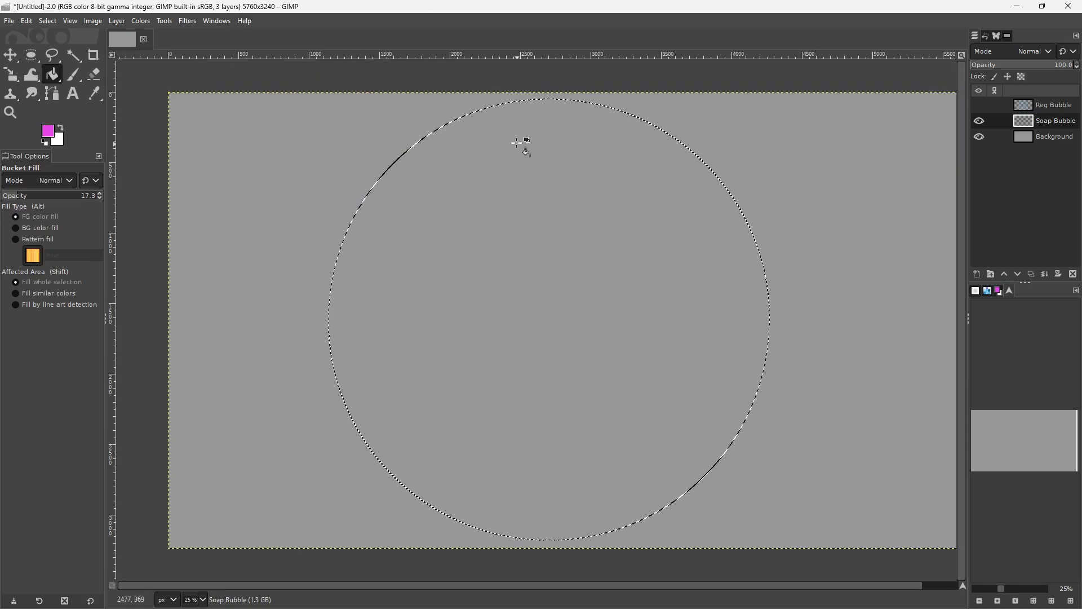
click(74, 77)
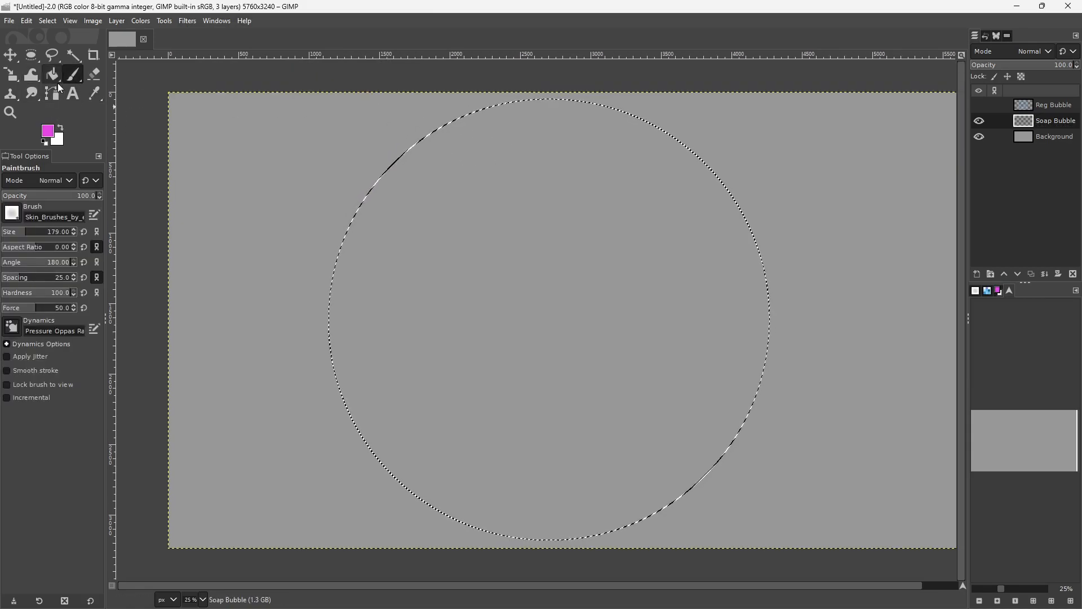
click(54, 76)
Step: Set the foreground color to cyan 2ccde1 and fill the circular selection on the Soap Bubble layer
click(47, 130)
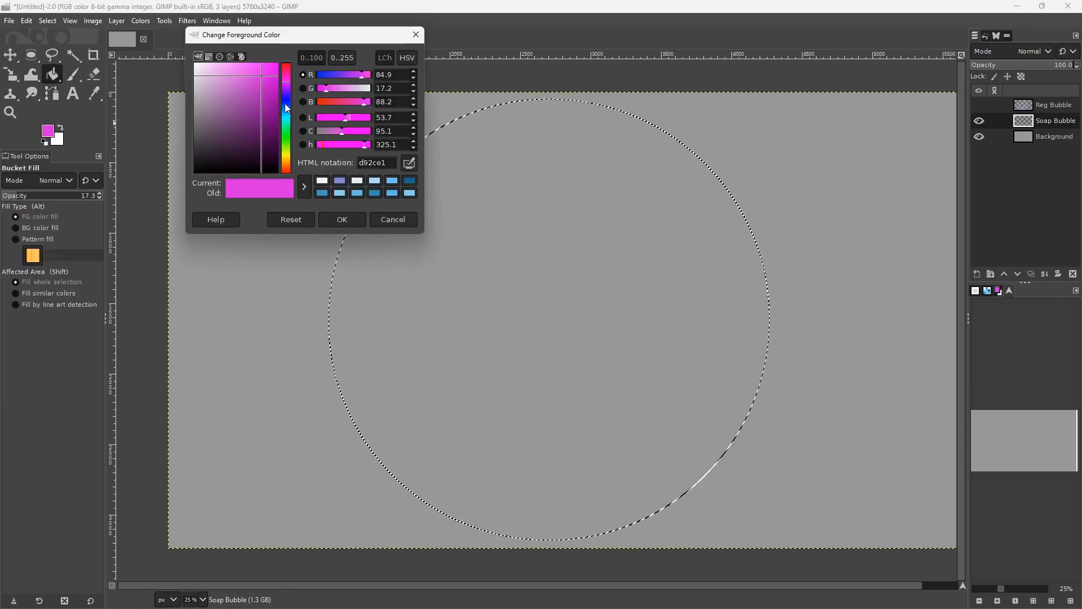
click(286, 106)
click(285, 115)
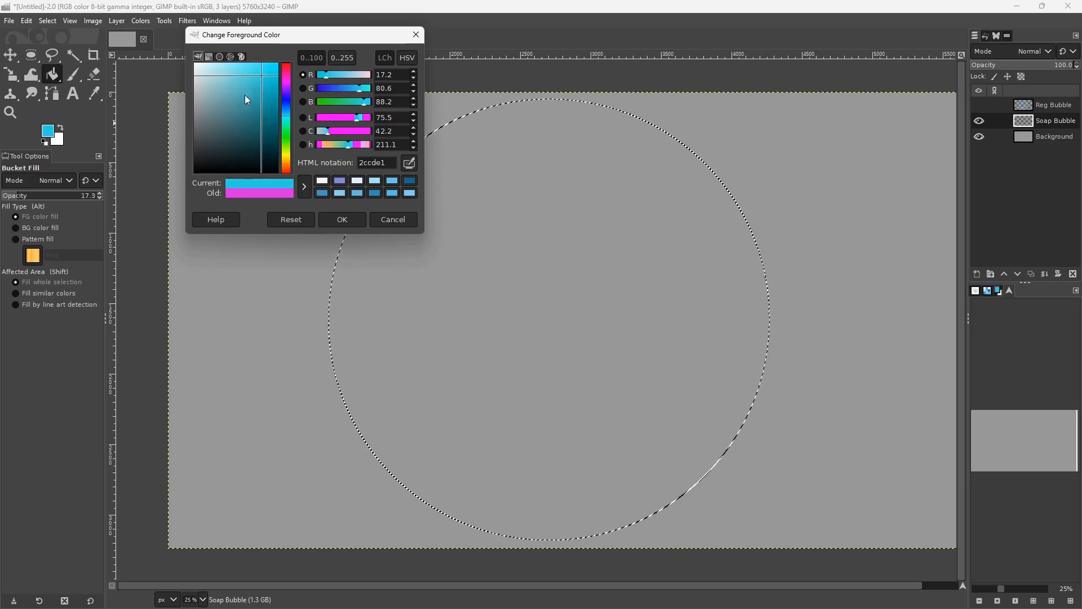
click(487, 182)
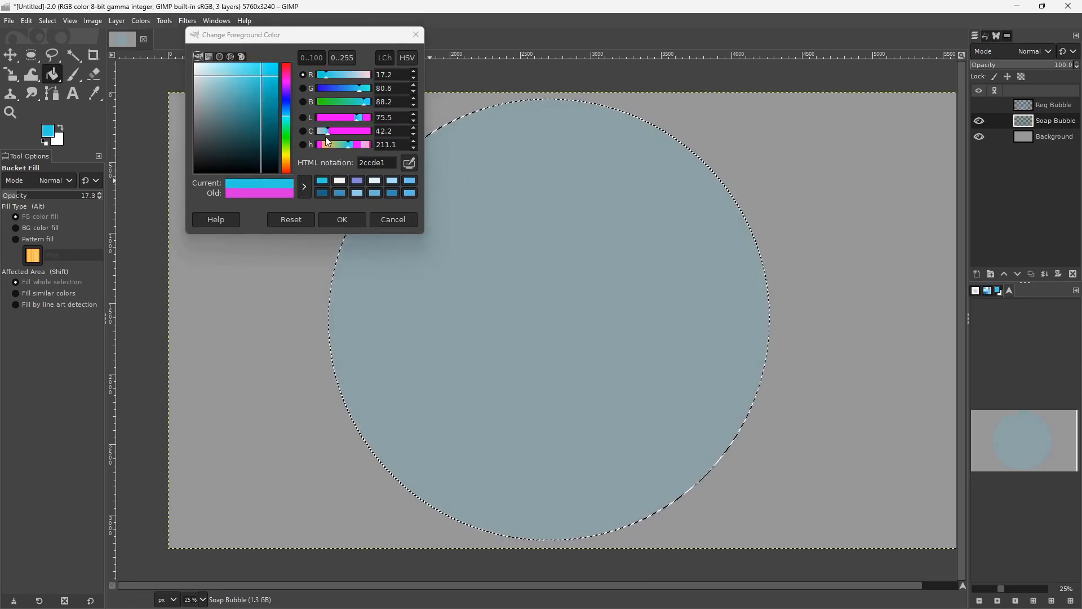
Step: Choose a bright pink and paint soft strokes along the soap bubble's left rim with the Paintbrush at size 388
click(285, 76)
click(341, 219)
click(79, 77)
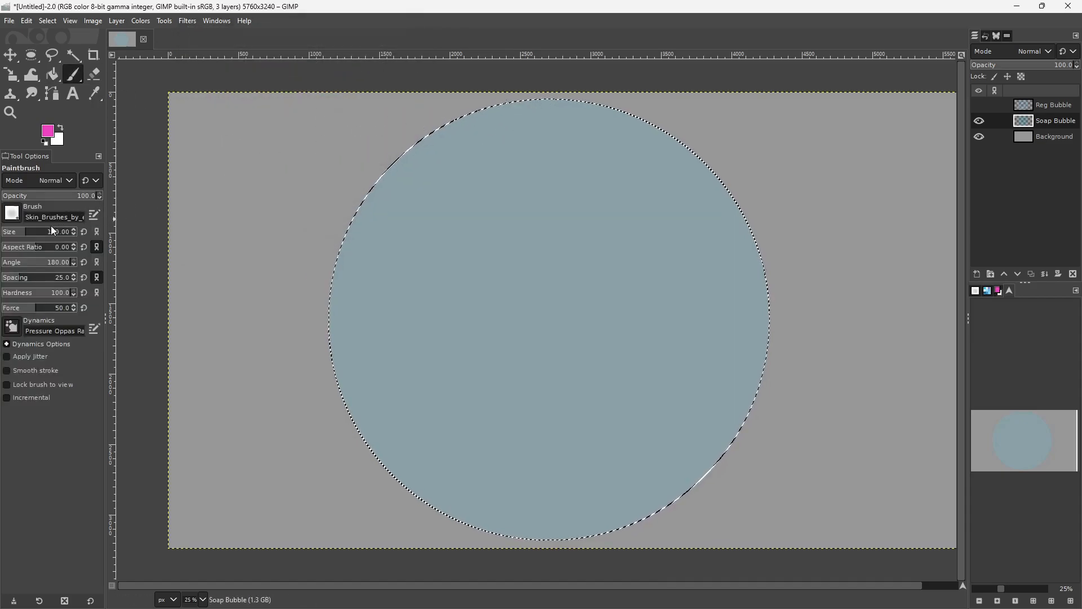
mouse_move(450, 120)
mouse_down()
mouse_move(394, 157)
mouse_move(326, 290)
mouse_up()
drag(336, 198, 324, 150)
mouse_move(339, 147)
mouse_down()
mouse_move(307, 238)
mouse_move(314, 306)
mouse_up()
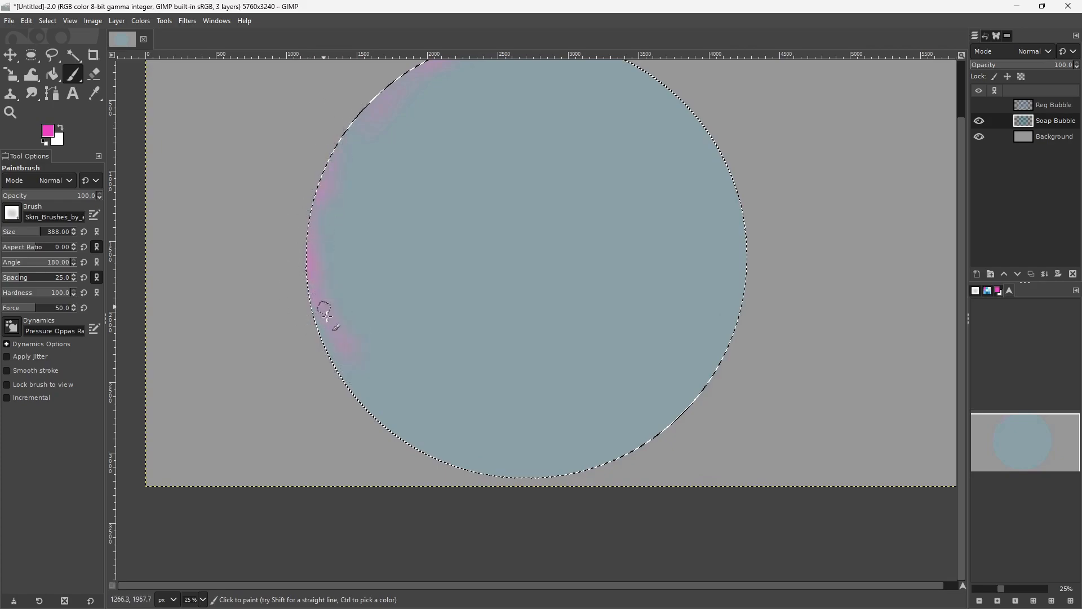
Step: Continue the soft pink strokes around the bubble's rim, covering the bottom, top, upper-right and lower-right edges
mouse_move(356, 381)
mouse_down()
mouse_move(441, 444)
mouse_move(587, 456)
mouse_up()
drag(685, 253, 676, 327)
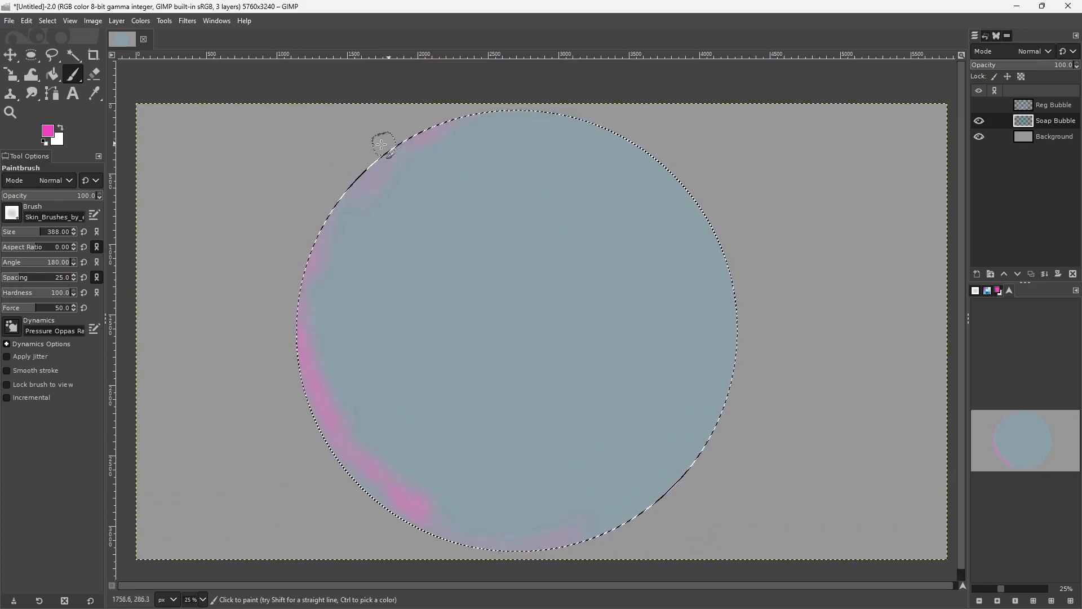
drag(613, 127, 702, 221)
scroll(717, 433, down, 1)
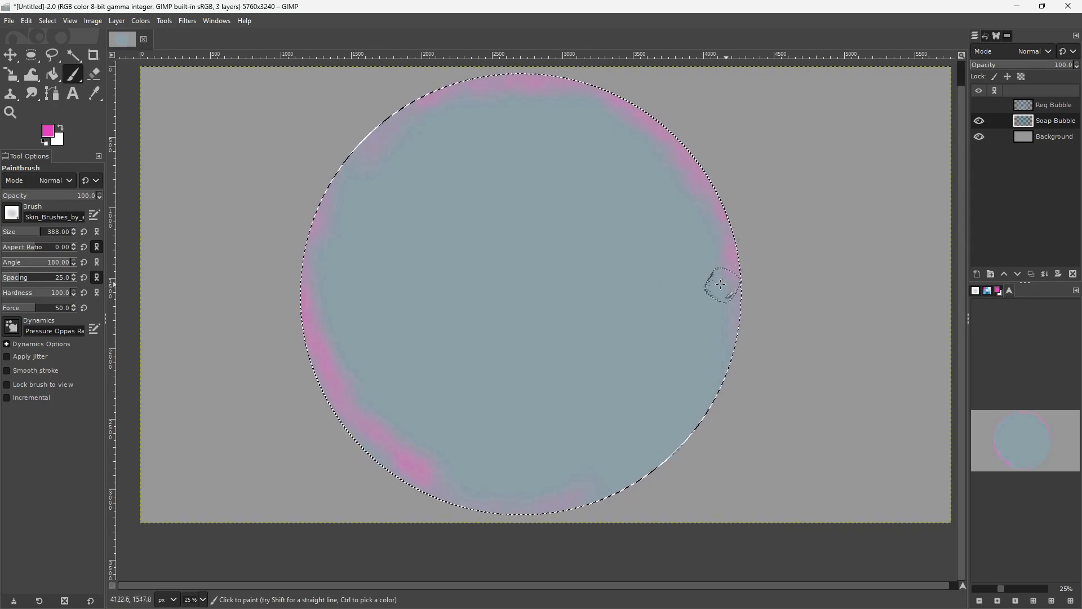
drag(650, 452, 705, 373)
mouse_move(712, 361)
mouse_down()
mouse_move(695, 395)
mouse_move(489, 408)
mouse_move(759, 333)
mouse_up()
scroll(707, 331, up, 3)
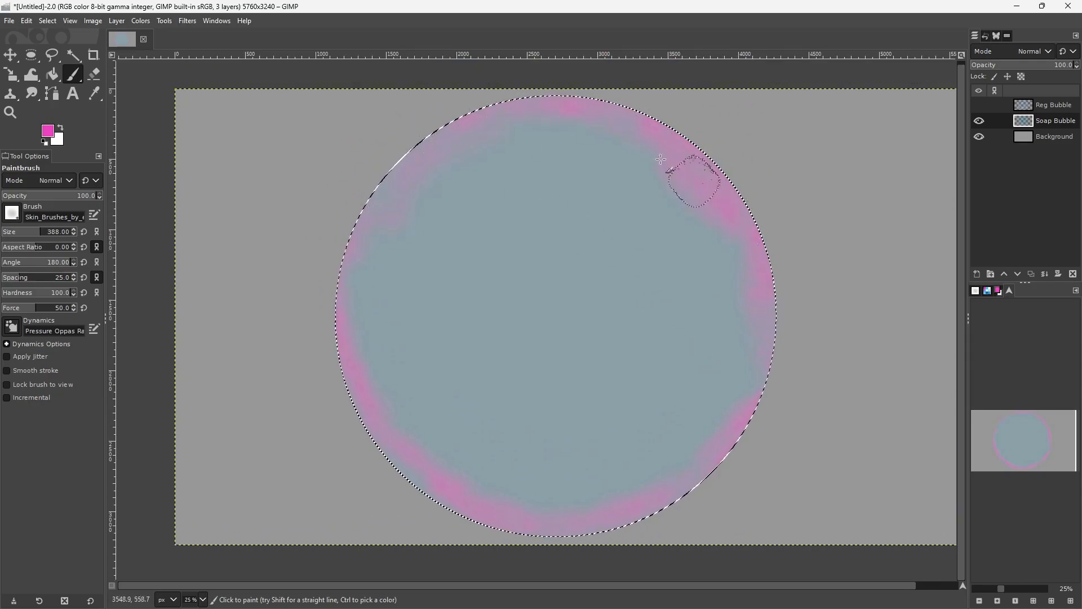
Step: Set the foreground color to purple 692ce1 and paint soft strokes along the inner edge of the pink rim
click(47, 131)
click(284, 91)
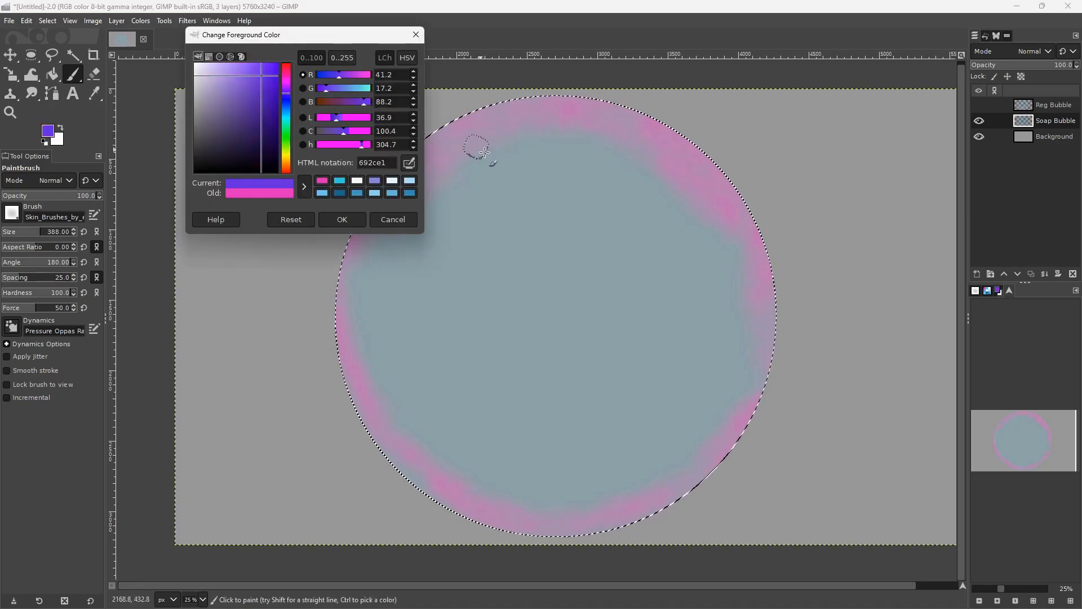
click(337, 223)
drag(441, 169, 493, 131)
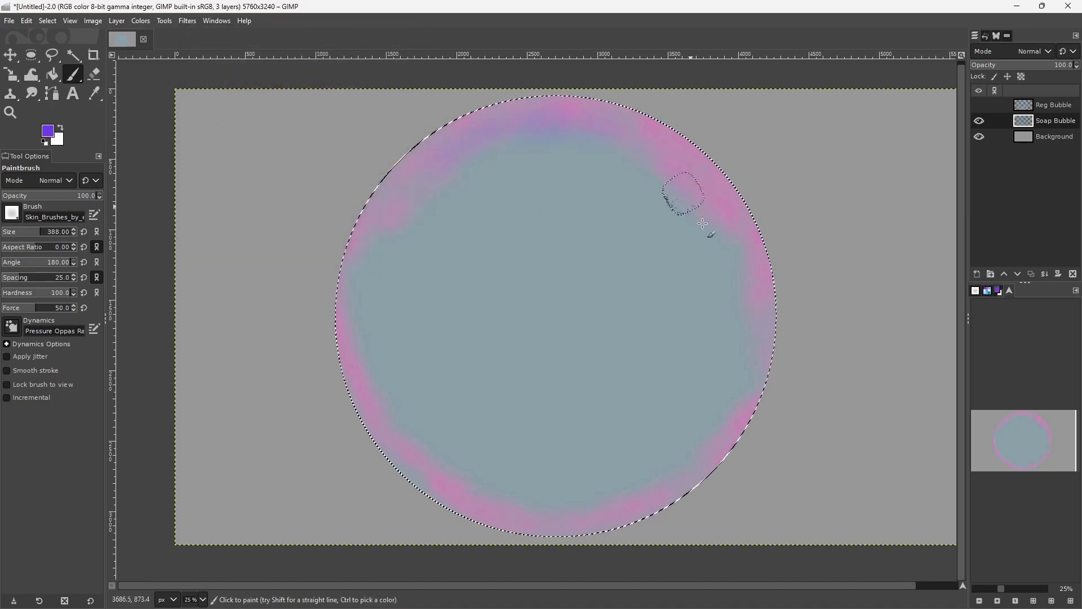
drag(697, 216, 728, 305)
scroll(728, 265, down, 1)
mouse_move(744, 240)
mouse_down()
mouse_move(732, 389)
mouse_move(485, 468)
mouse_up()
mouse_move(362, 372)
mouse_down()
mouse_move(384, 413)
mouse_move(408, 419)
mouse_up()
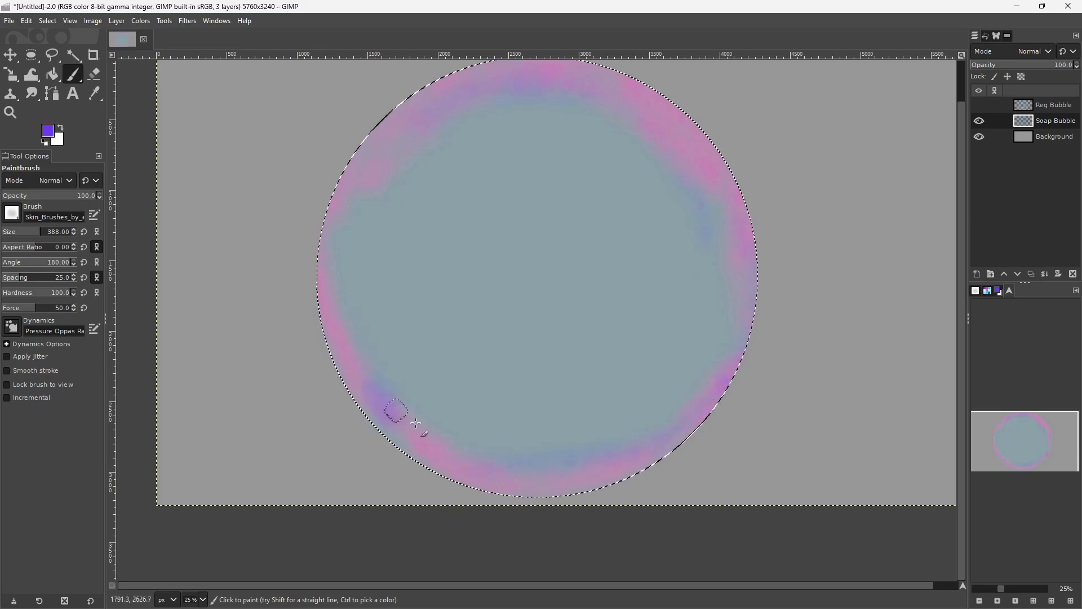
scroll(446, 197, up, 1)
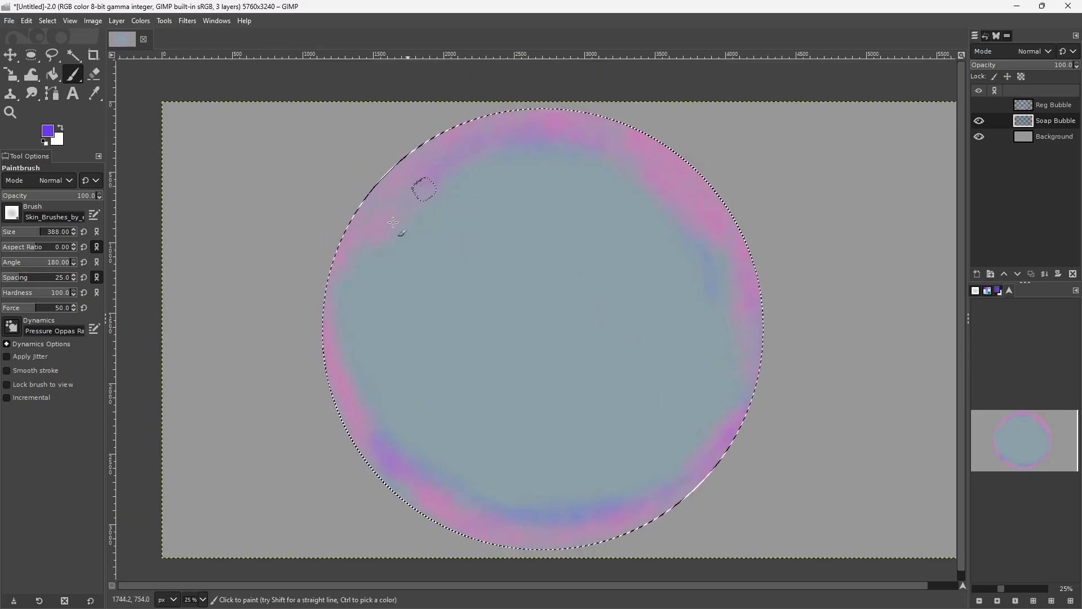
Step: Set the foreground color to green 2ce158 and the brush size to 569, and paint a curved band across the bubble's lower half
click(54, 135)
click(288, 130)
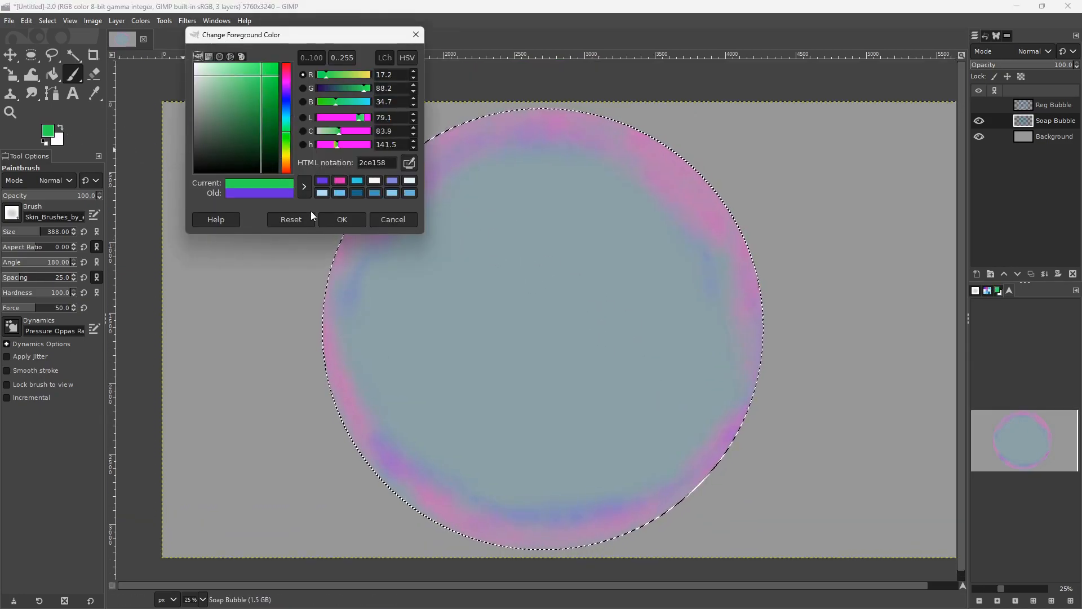
click(340, 220)
scroll(523, 183, down, 1)
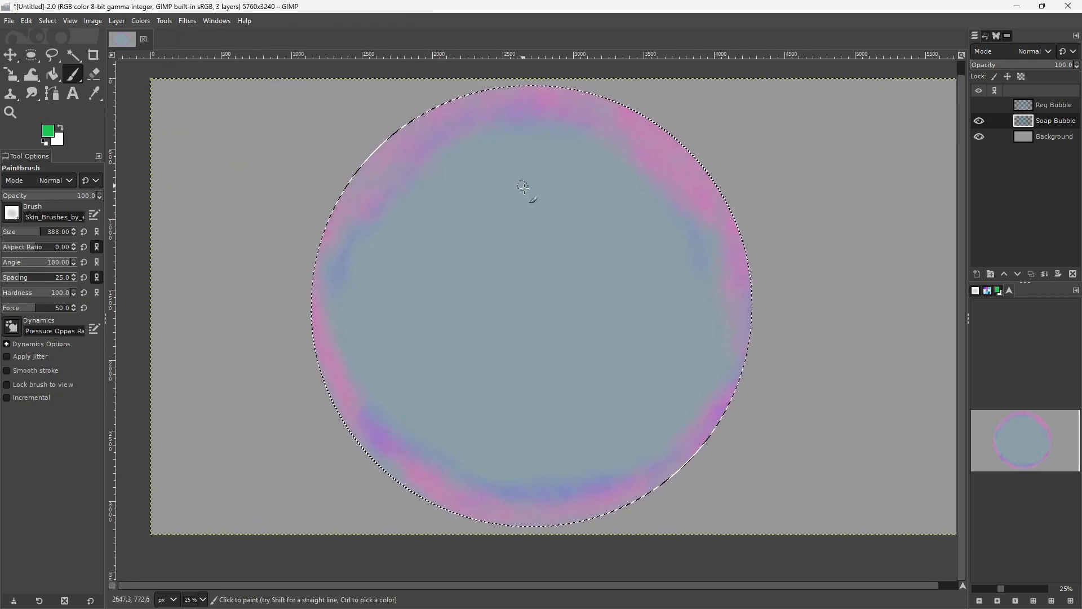
drag(41, 230, 49, 231)
mouse_move(389, 324)
mouse_down()
mouse_move(490, 383)
mouse_move(649, 307)
mouse_up()
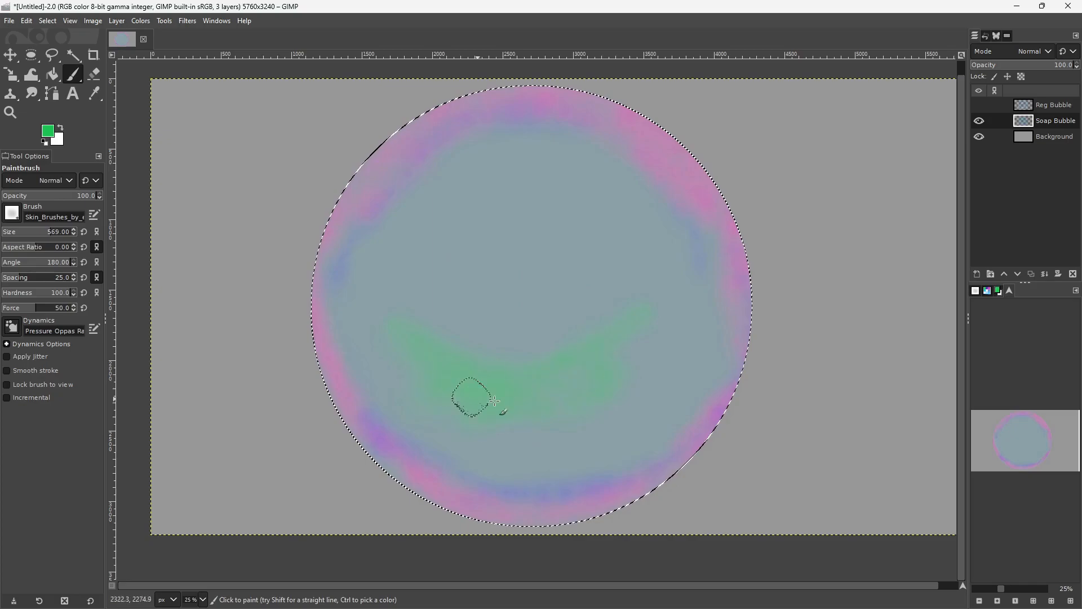
Step: Choose a dark green and paint a curved shadow beneath the green band
click(48, 131)
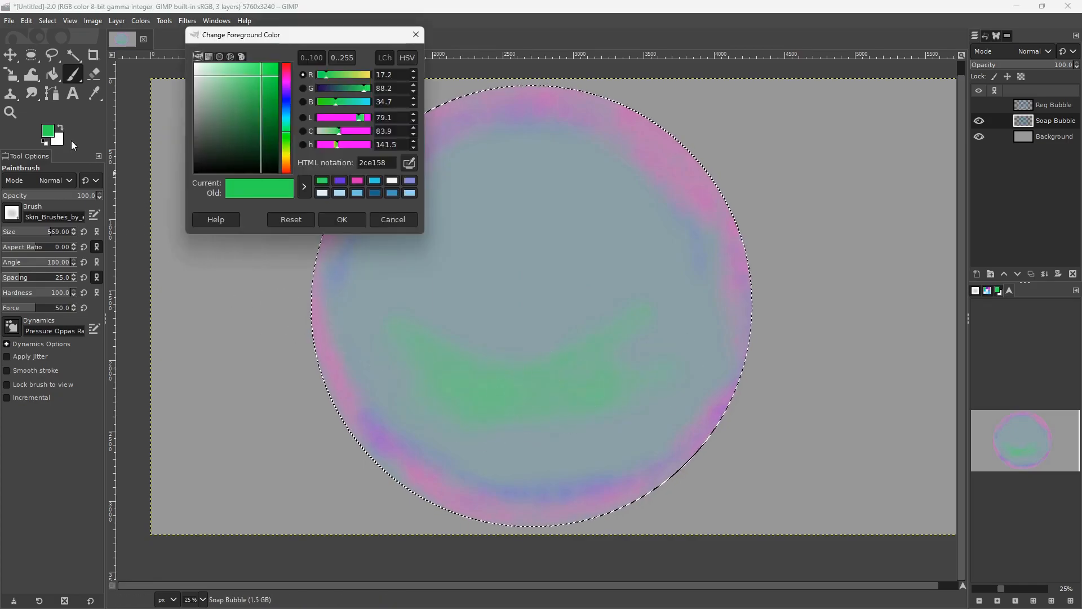
click(273, 137)
click(354, 221)
mouse_move(501, 429)
mouse_down()
mouse_move(428, 418)
mouse_move(551, 447)
mouse_move(632, 403)
mouse_up()
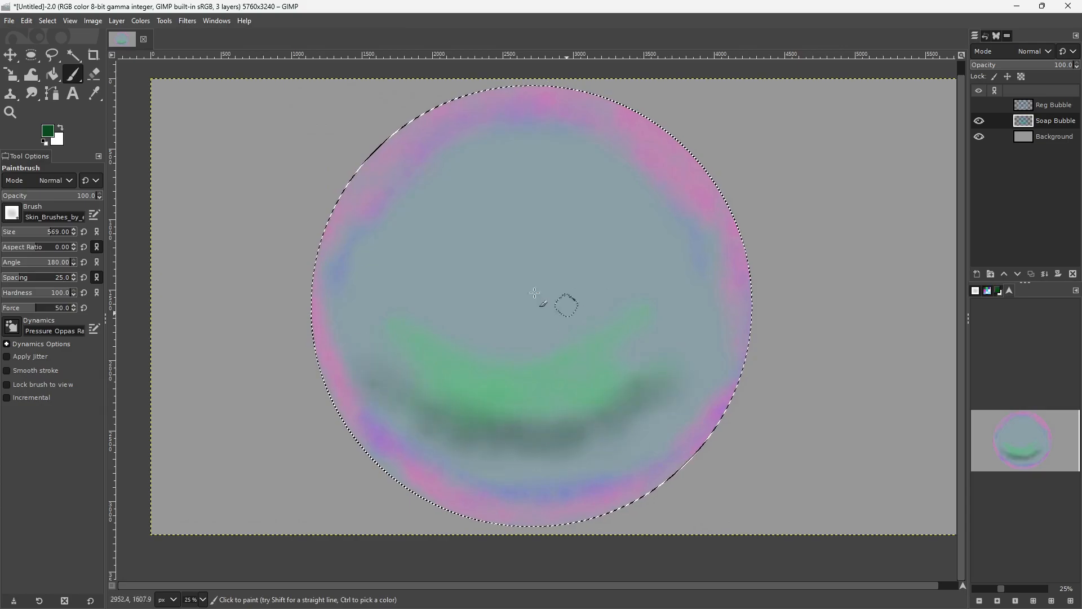
Step: Reuse the recent bright green and strengthen the curved band, extending it toward the bubble's left and right sides
click(48, 131)
click(339, 181)
click(343, 219)
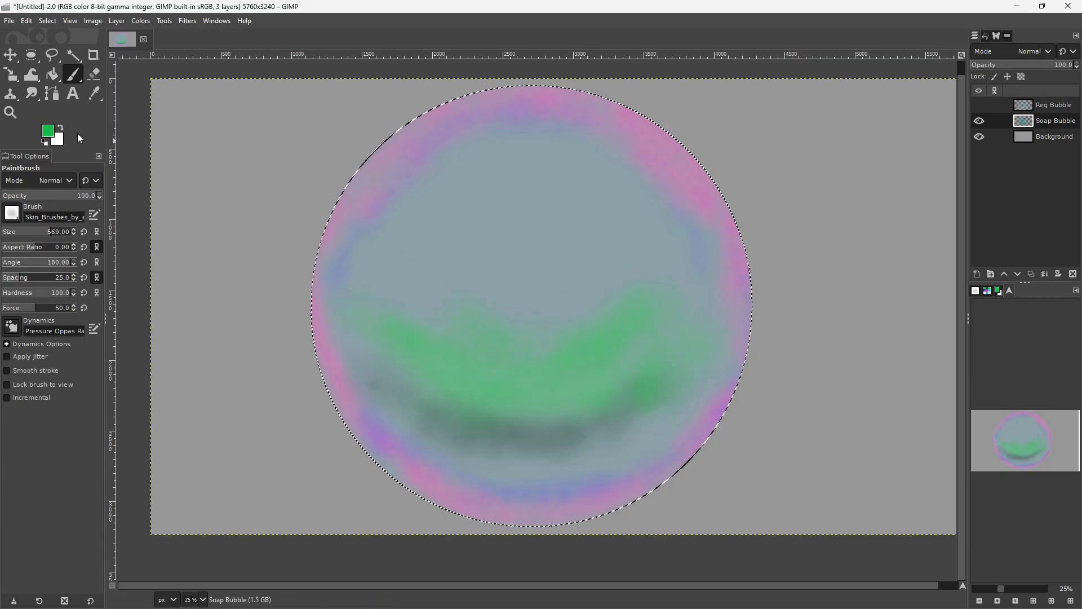
Step: Choose a teal foreground color and paint soft strokes across the bubble's upper half
click(48, 131)
click(286, 122)
click(333, 219)
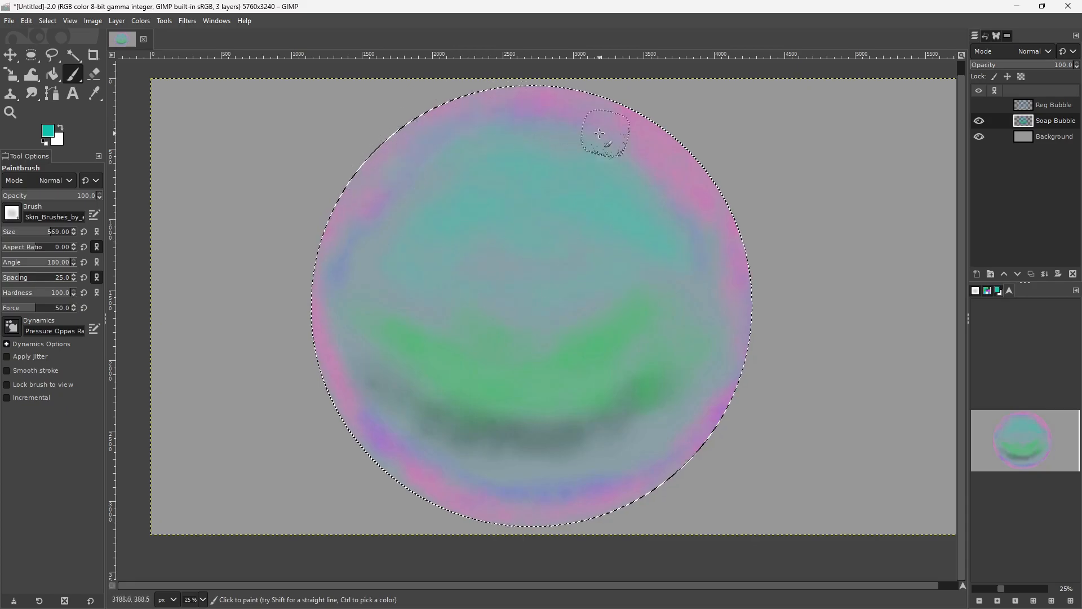
Step: Set the foreground color to yellow d4d122 and paint soft touches of it around the bubble's pink rim
click(49, 129)
click(285, 155)
click(342, 220)
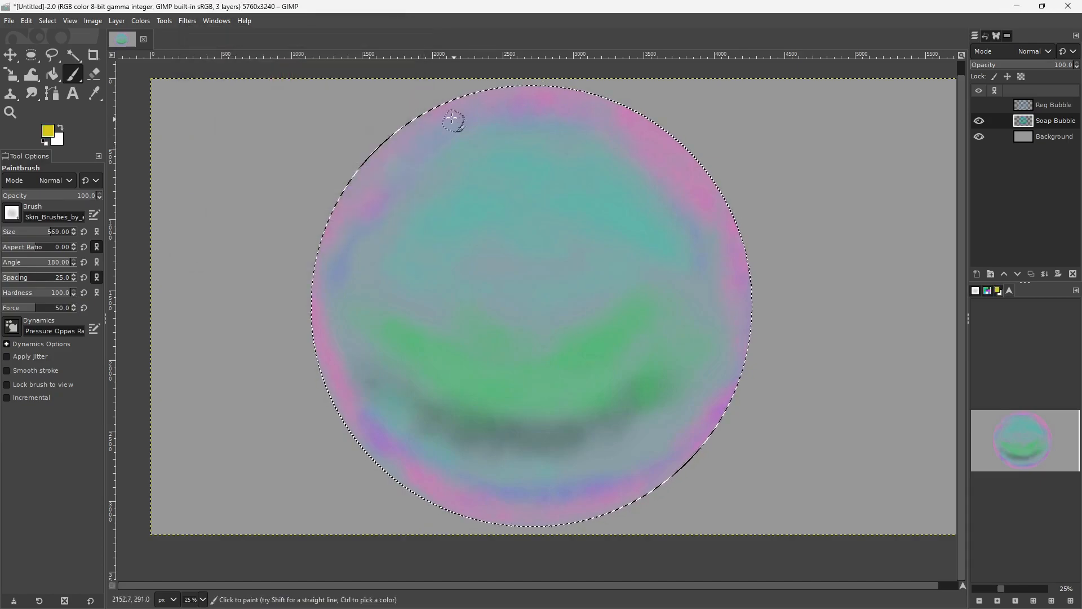
scroll(327, 169, down, 3)
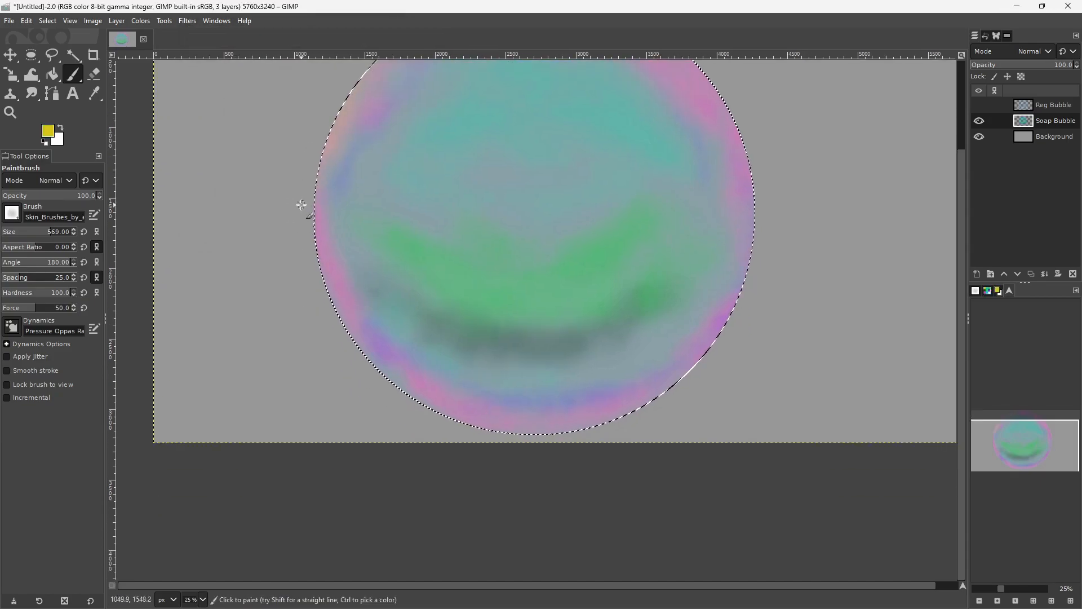
scroll(564, 253, up, 3)
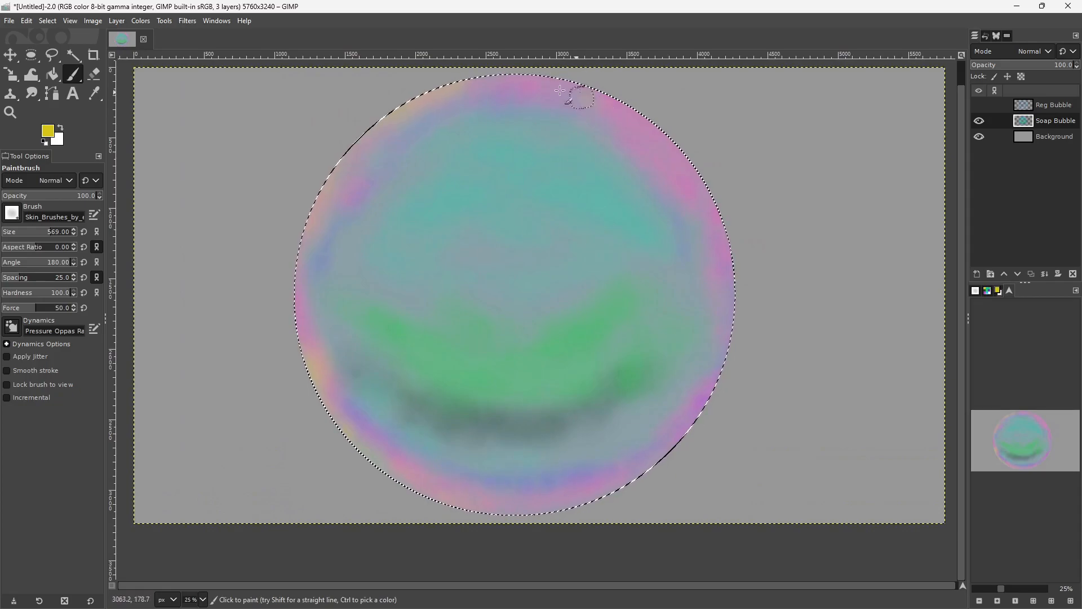
mouse_move(724, 318)
mouse_down()
mouse_move(602, 479)
mouse_move(710, 316)
mouse_up()
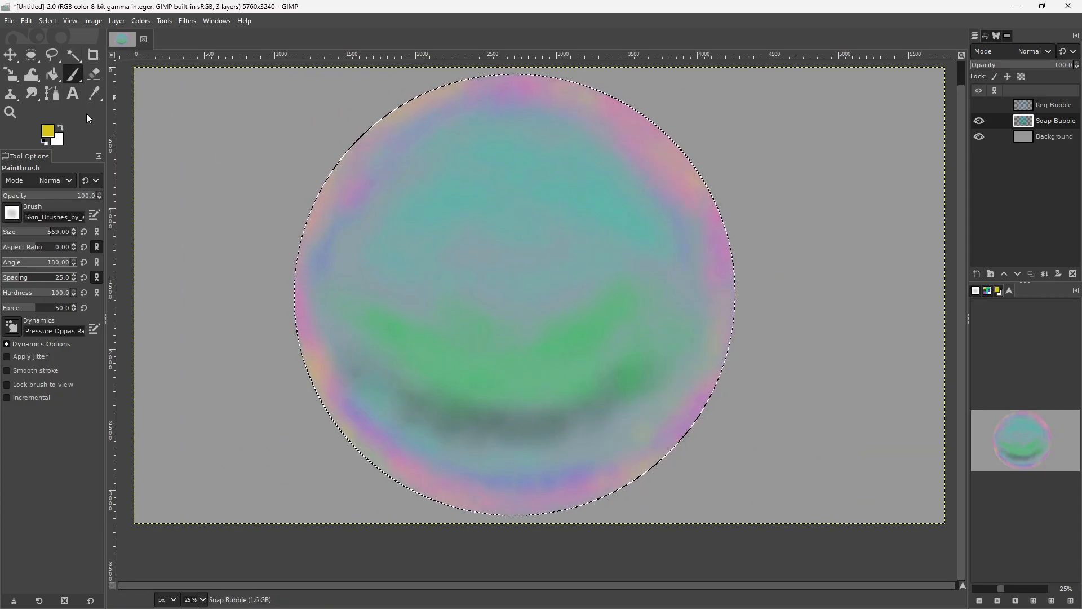
Step: Set the foreground color to pale yellow ebebb9 and the brush size to 129, and paint thin highlights along the upper-left and left rim
click(49, 132)
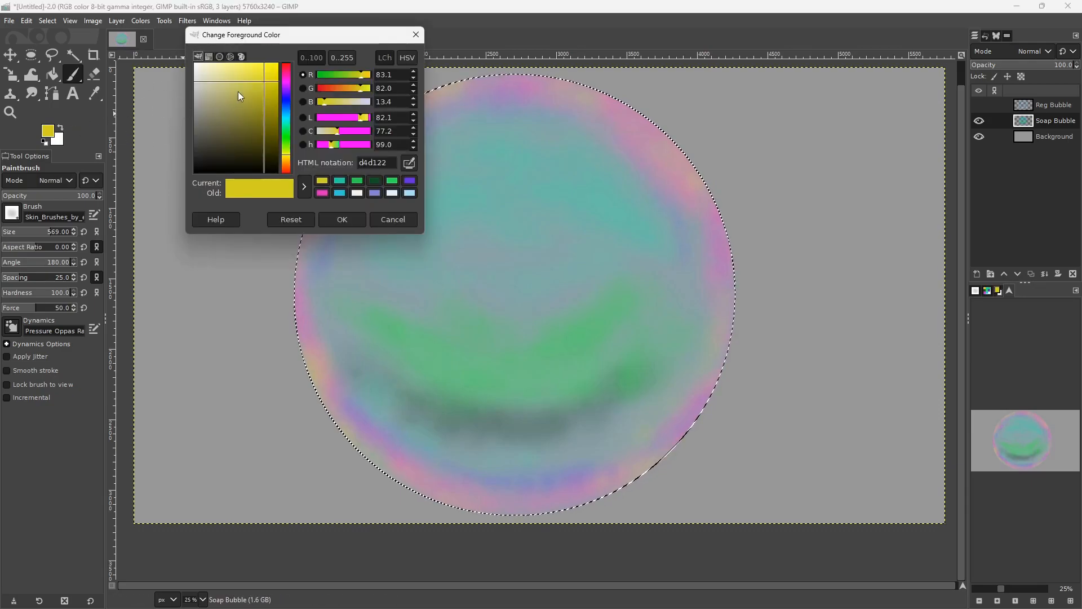
click(214, 74)
click(342, 219)
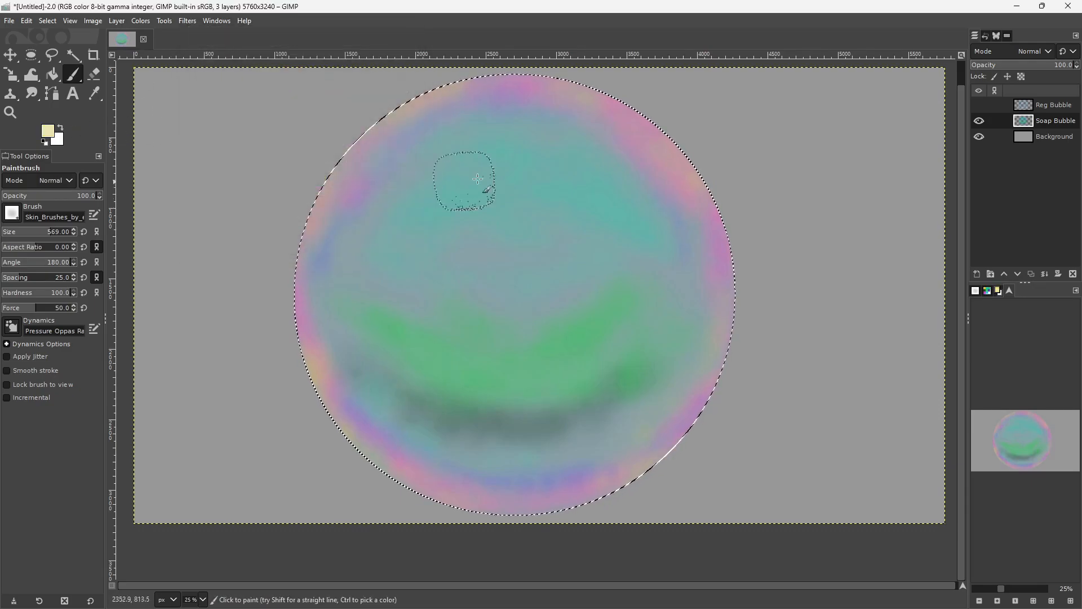
scroll(456, 137, up, 1)
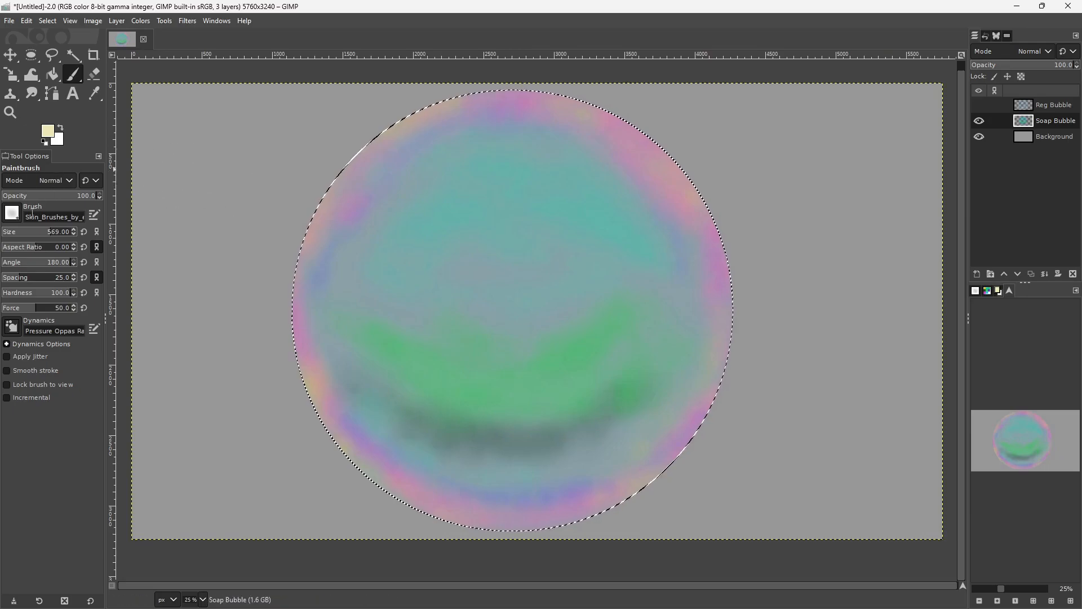
click(20, 234)
scroll(489, 91, up, 1)
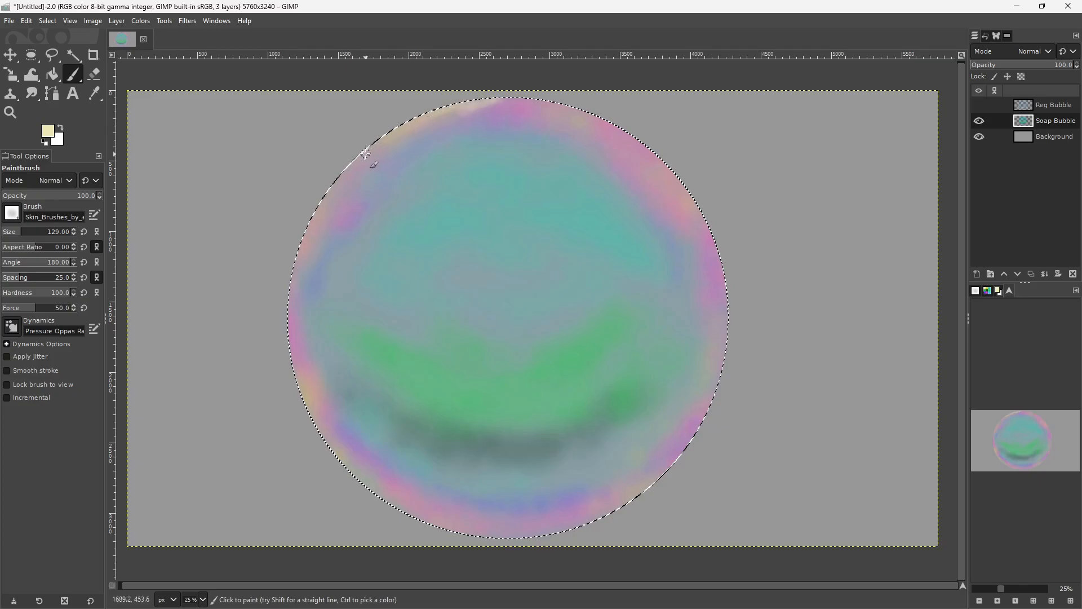
mouse_move(309, 331)
mouse_down()
mouse_move(301, 265)
mouse_move(277, 233)
mouse_up()
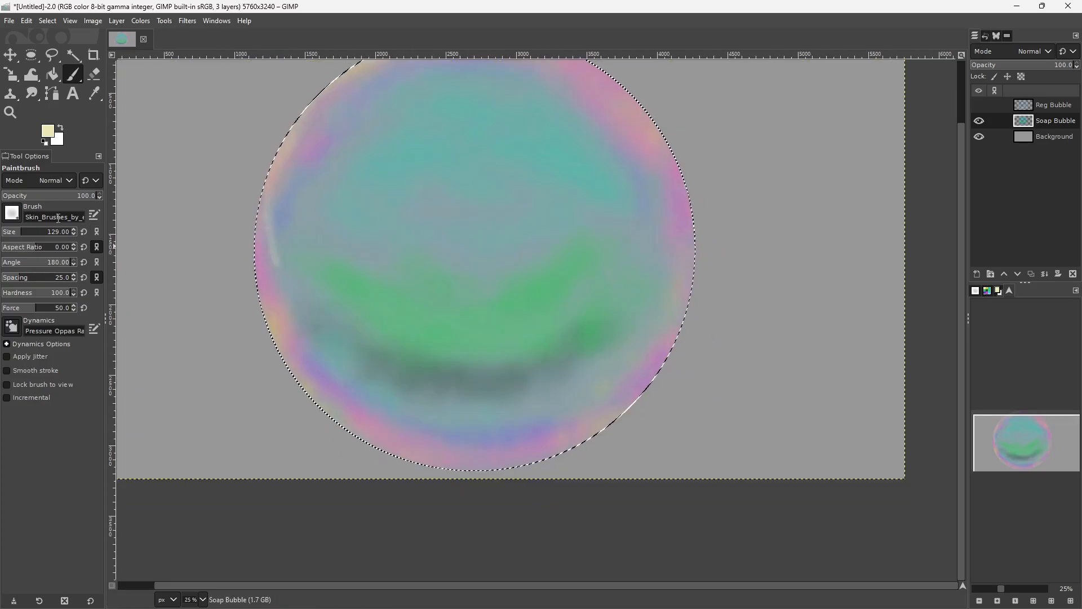
Step: Set the brush size to 267 and paint pale yellow highlights along the rim, on the green band and in the upper teal area
click(32, 230)
mouse_move(286, 336)
mouse_down()
mouse_move(324, 403)
mouse_move(420, 468)
mouse_up()
scroll(578, 224, up, 2)
drag(549, 141, 591, 165)
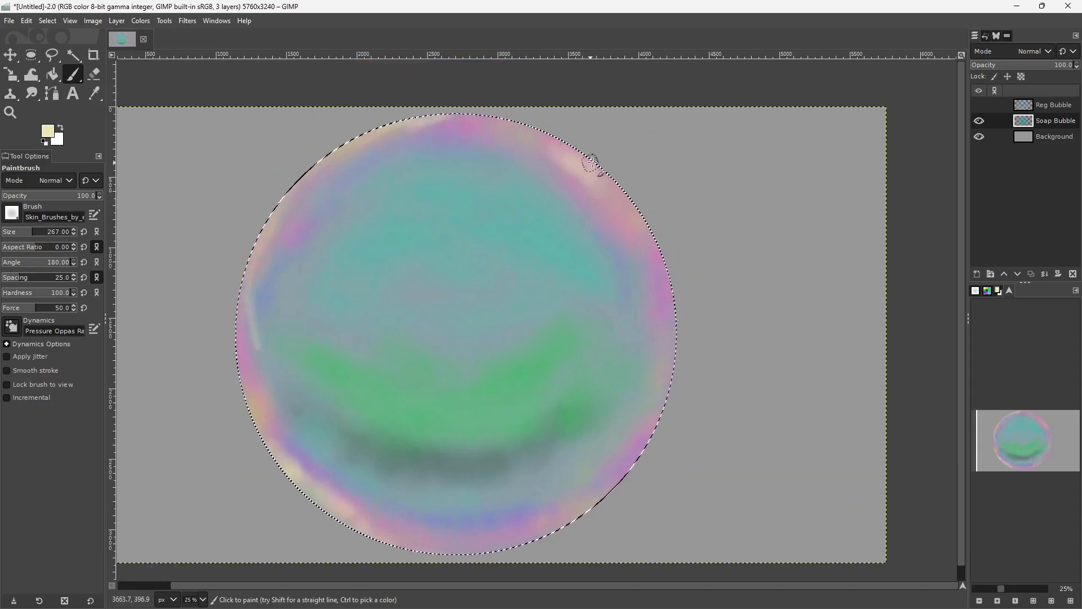
drag(664, 362, 681, 354)
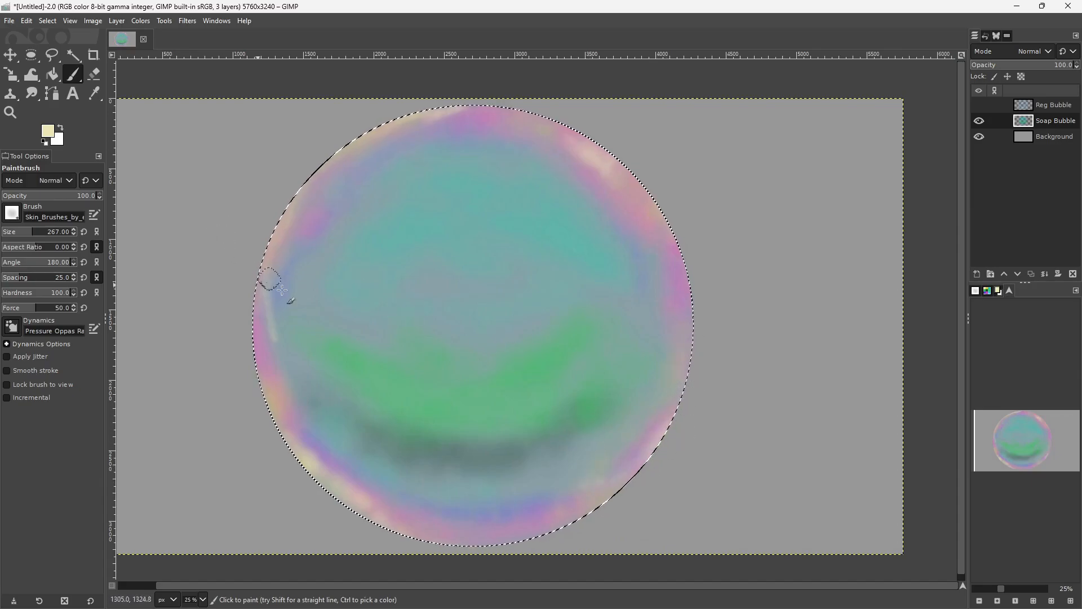
drag(443, 385, 497, 355)
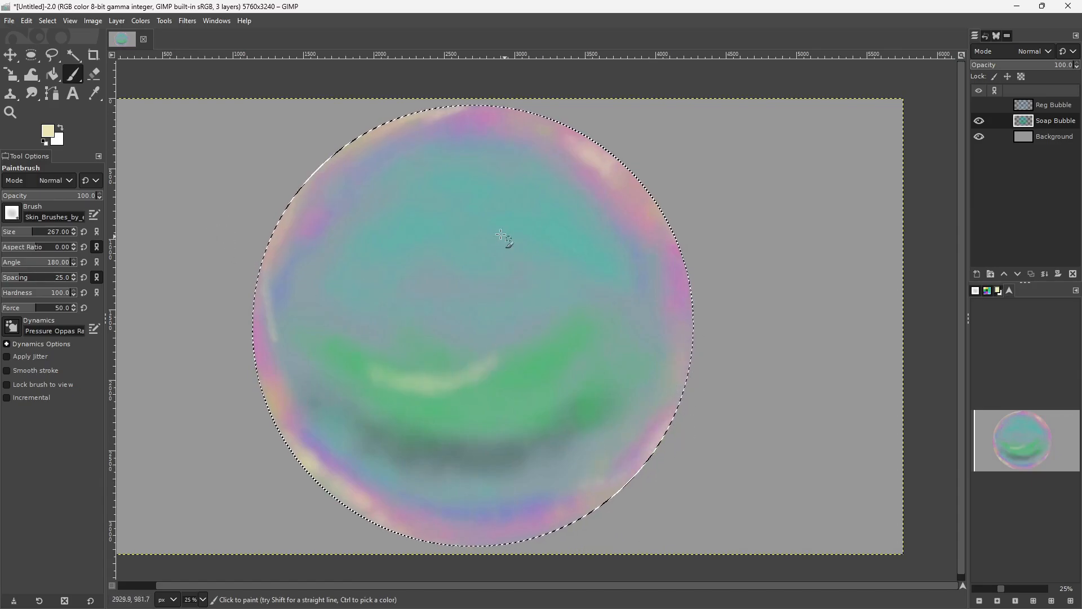
drag(451, 196, 490, 188)
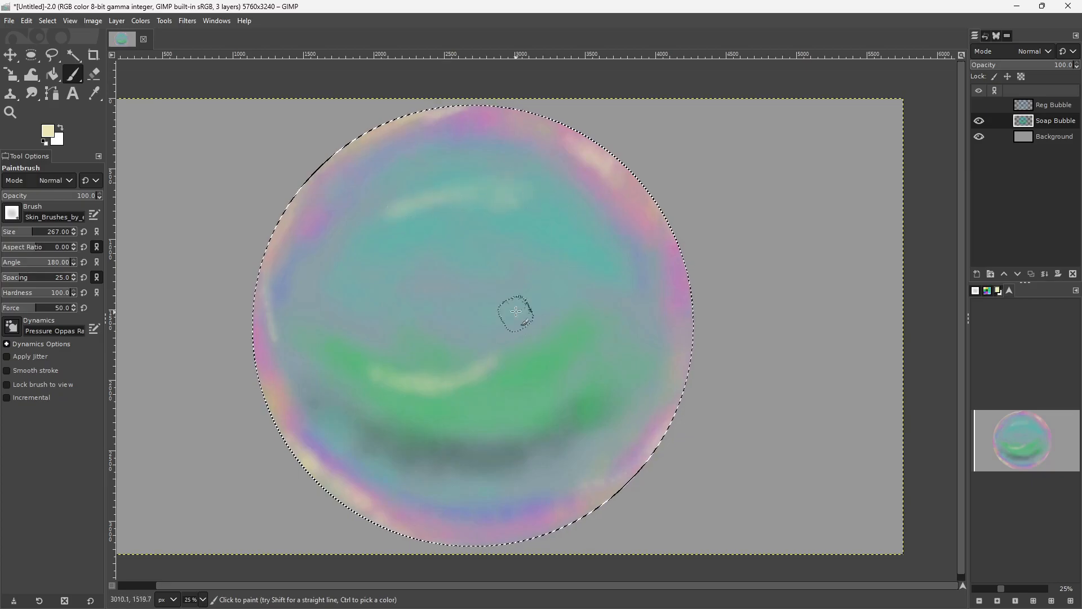
Step: Choose a very pale blue and paint over the two curved highlights on the green band and in the teal area
click(48, 131)
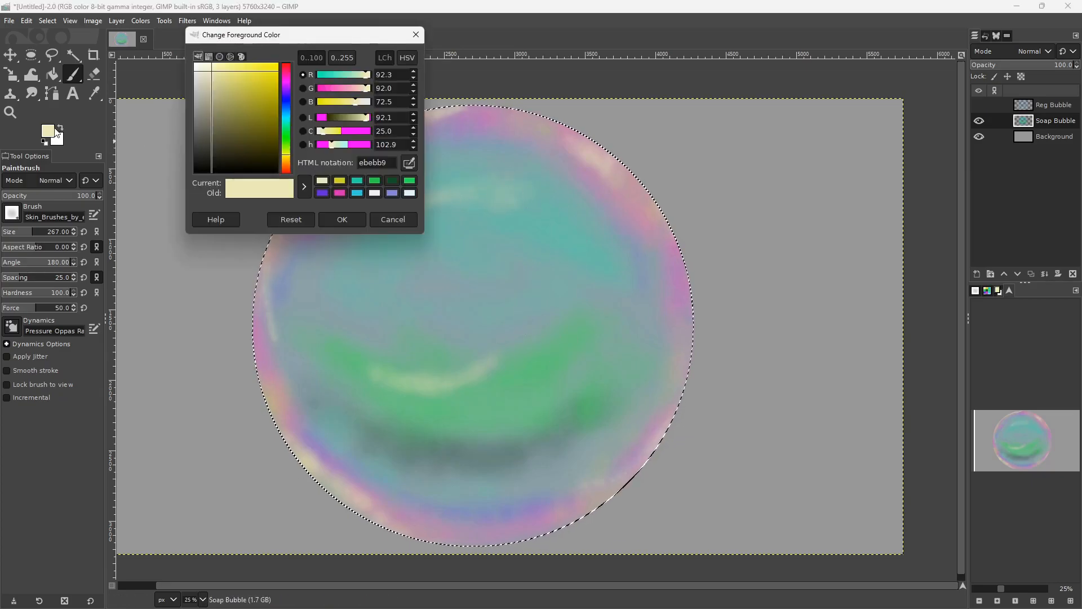
click(287, 105)
click(196, 67)
click(343, 219)
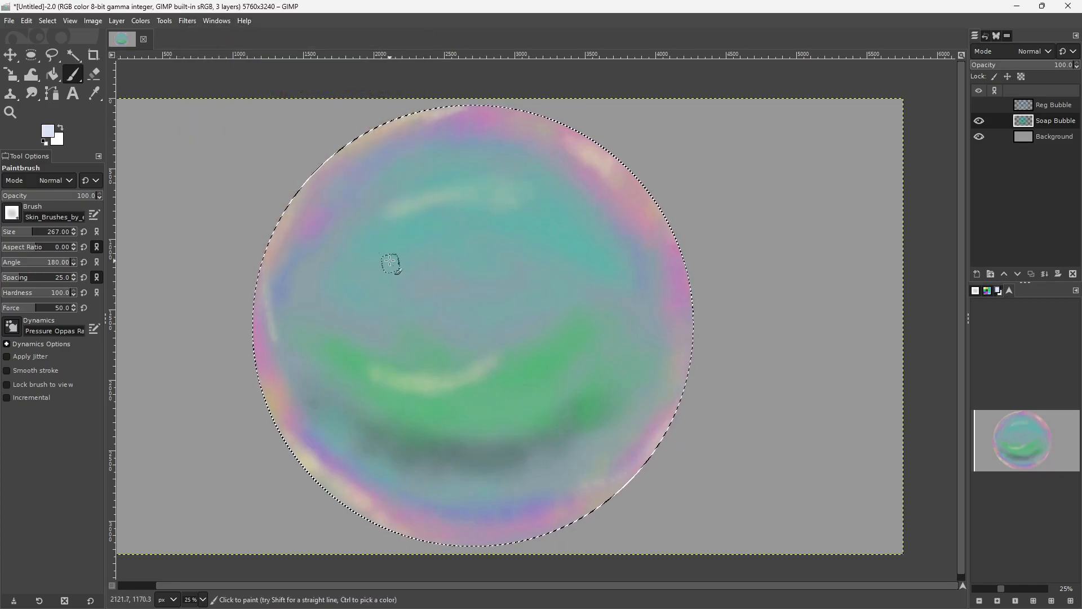
mouse_move(398, 375)
mouse_down()
mouse_move(468, 382)
mouse_move(448, 375)
mouse_move(496, 362)
mouse_move(455, 362)
mouse_move(561, 417)
mouse_move(394, 361)
mouse_move(468, 376)
mouse_up()
drag(512, 343, 442, 374)
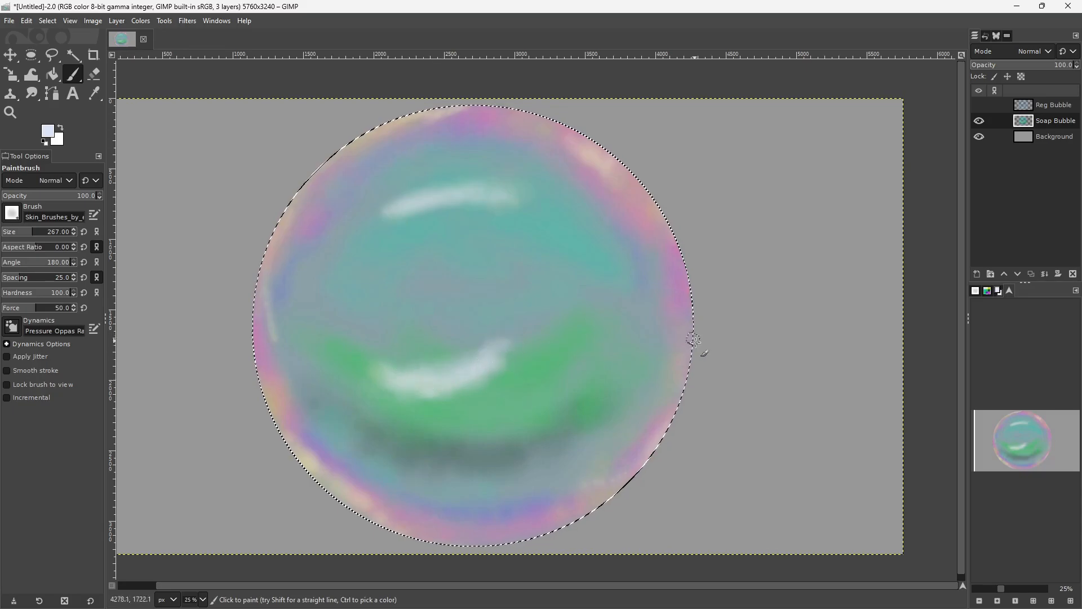
drag(577, 367, 570, 329)
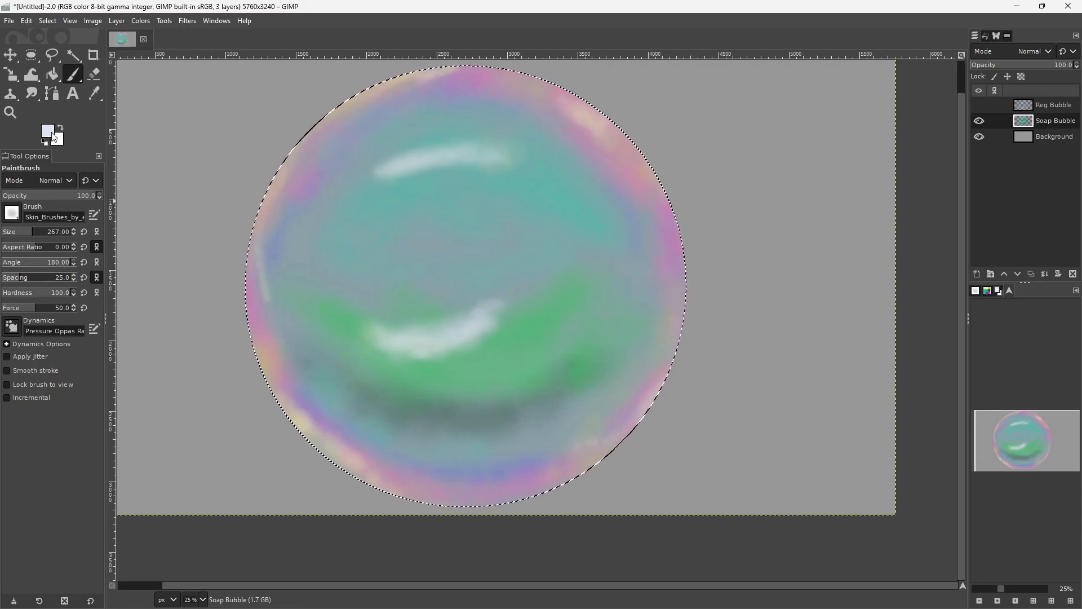
Step: Blend the bubble's colors and highlights with the Smudge tool at size 496
click(32, 92)
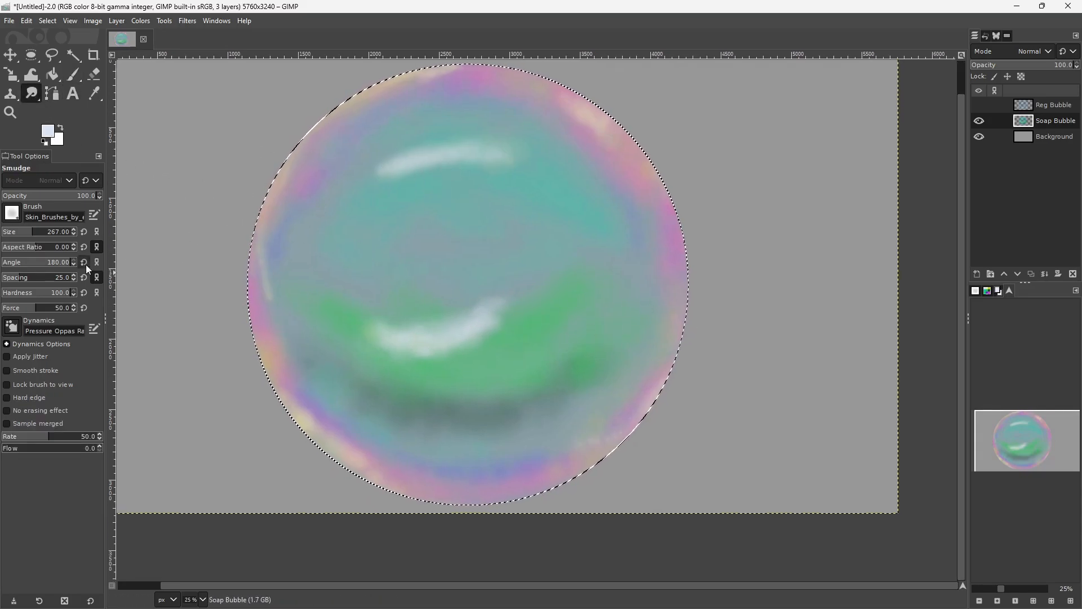
click(46, 232)
drag(327, 287, 324, 314)
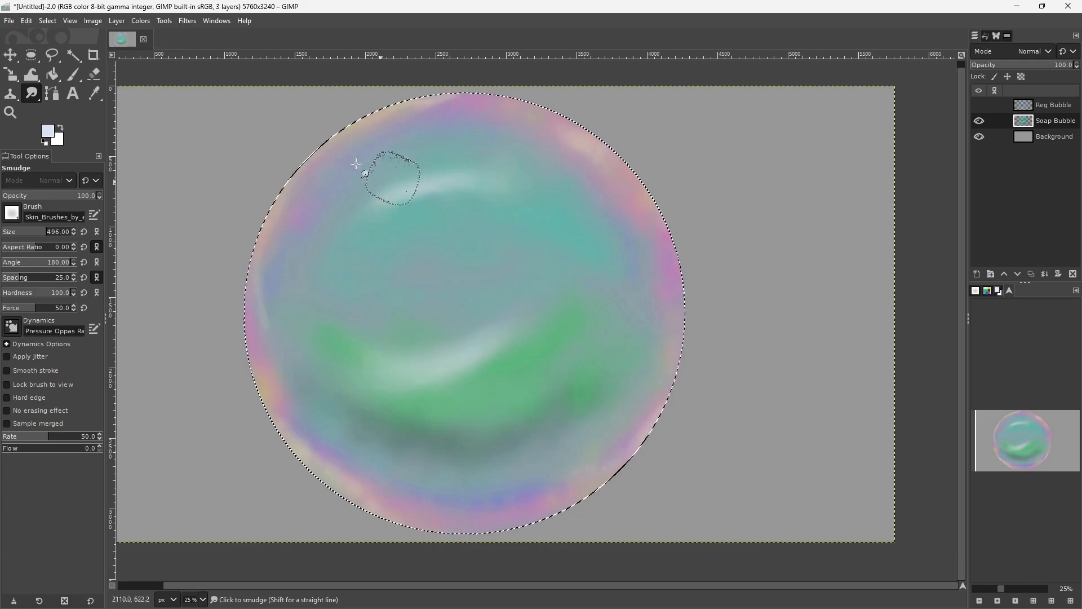
Step: Set the Paintbrush size to 147 and paint pale blue over the two curved highlights on the green band and in the upper teal area
click(73, 74)
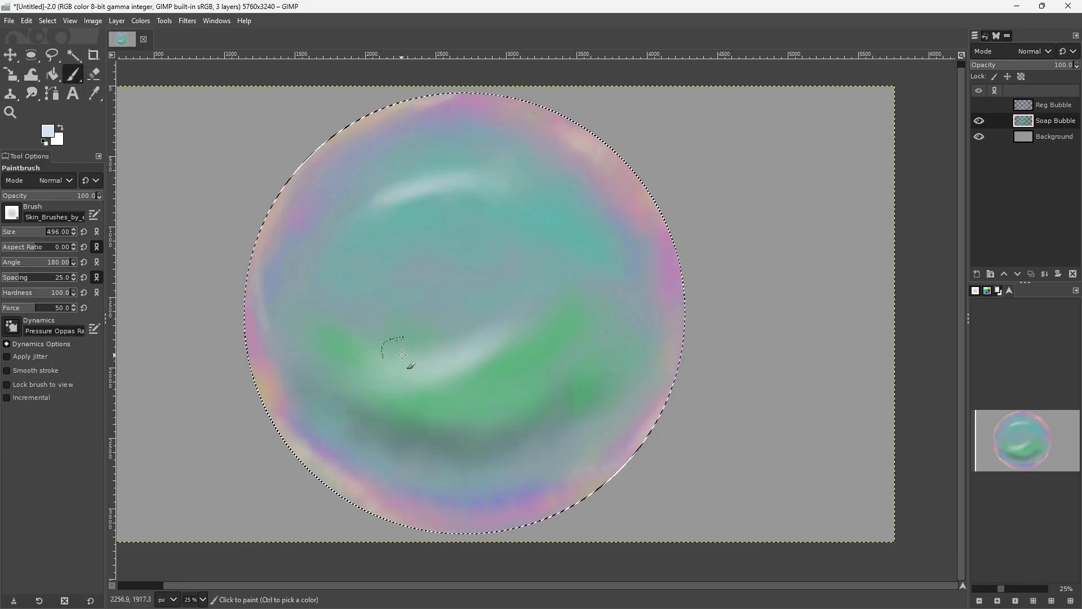
click(23, 231)
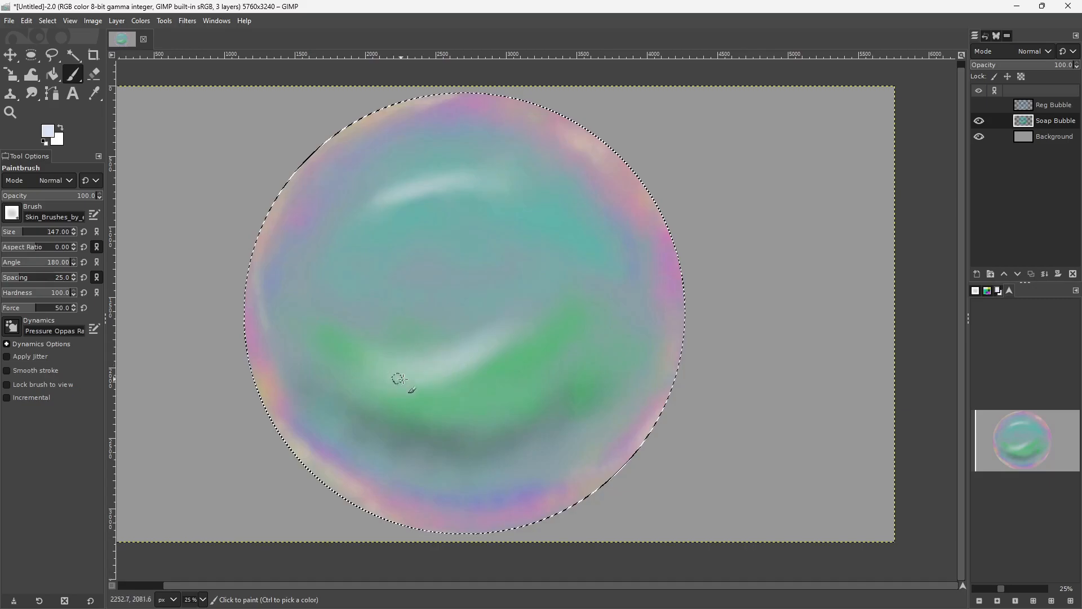
drag(492, 323, 454, 345)
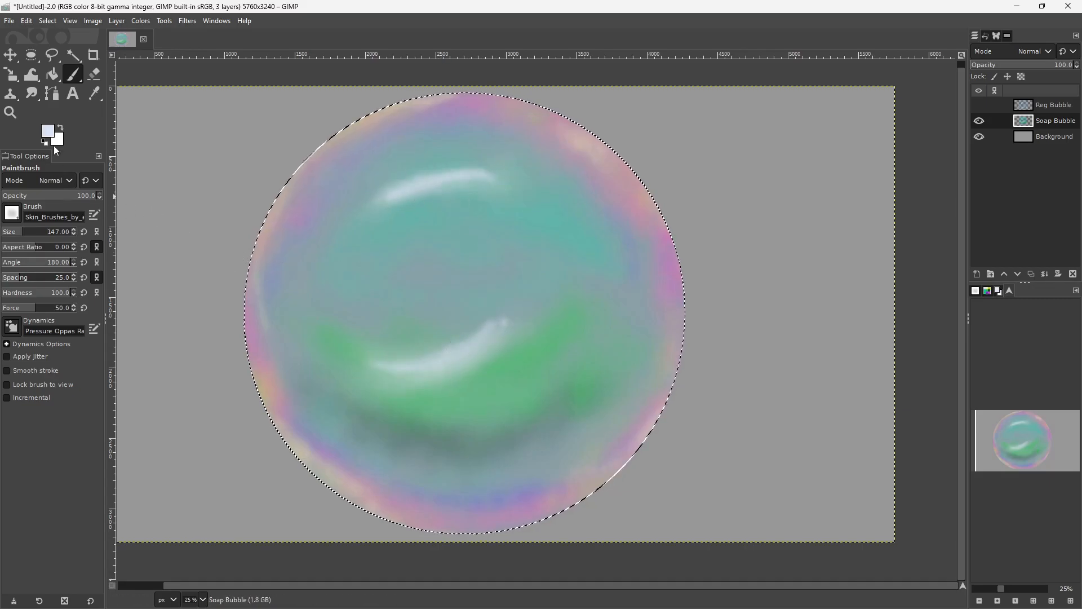
Step: Soften both curved highlights with the Smudge tool at size 361
click(31, 93)
drag(28, 229, 38, 231)
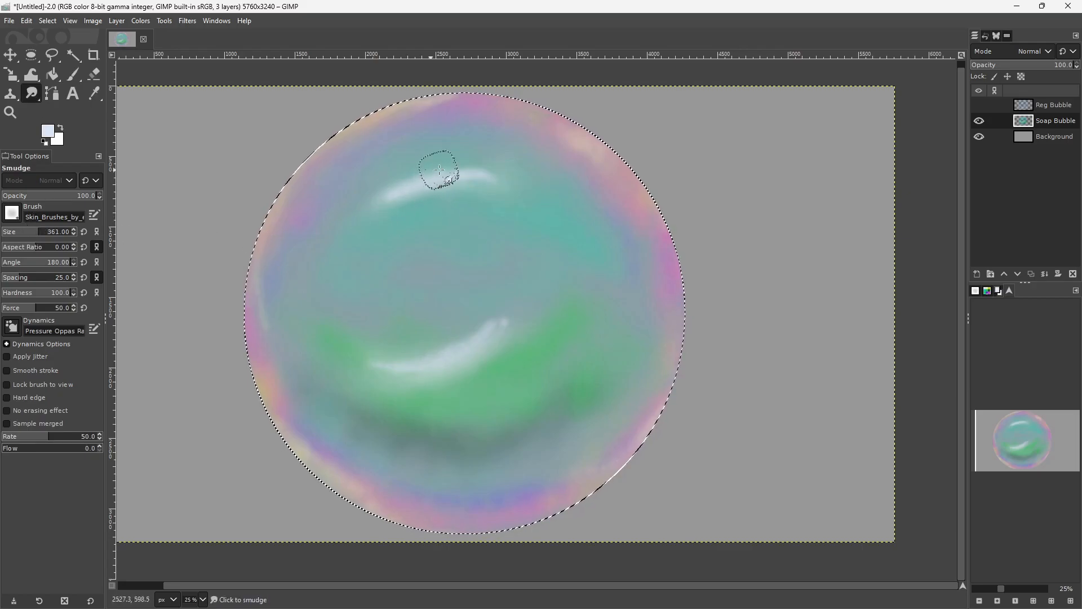
drag(453, 188, 428, 189)
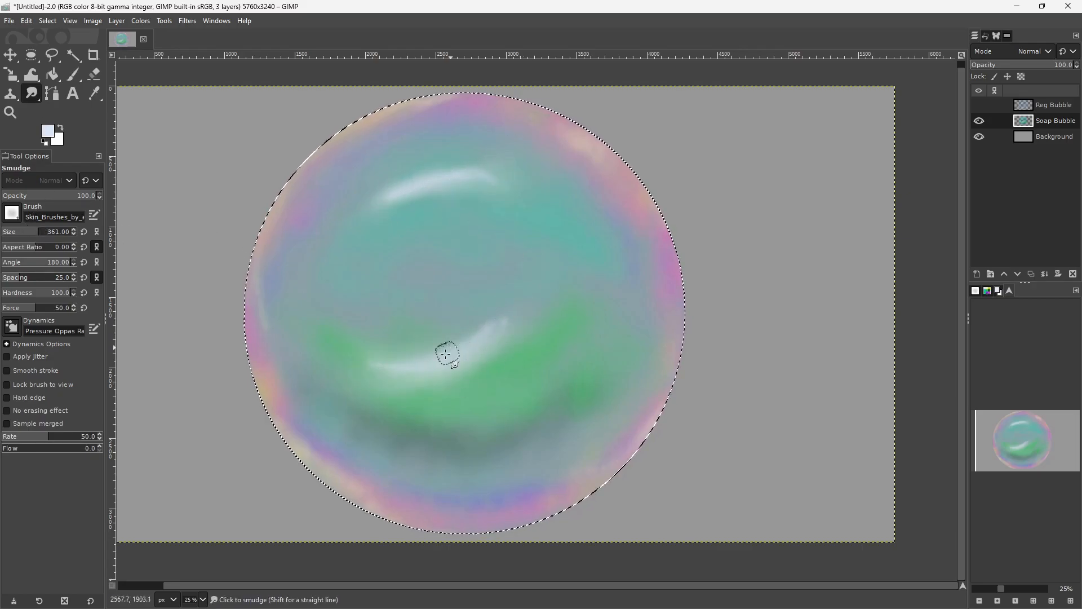
mouse_move(370, 369)
mouse_down()
mouse_move(516, 324)
mouse_move(501, 313)
mouse_move(648, 332)
mouse_move(552, 388)
mouse_move(453, 357)
mouse_move(425, 356)
mouse_move(530, 372)
mouse_move(376, 365)
mouse_move(518, 347)
mouse_up()
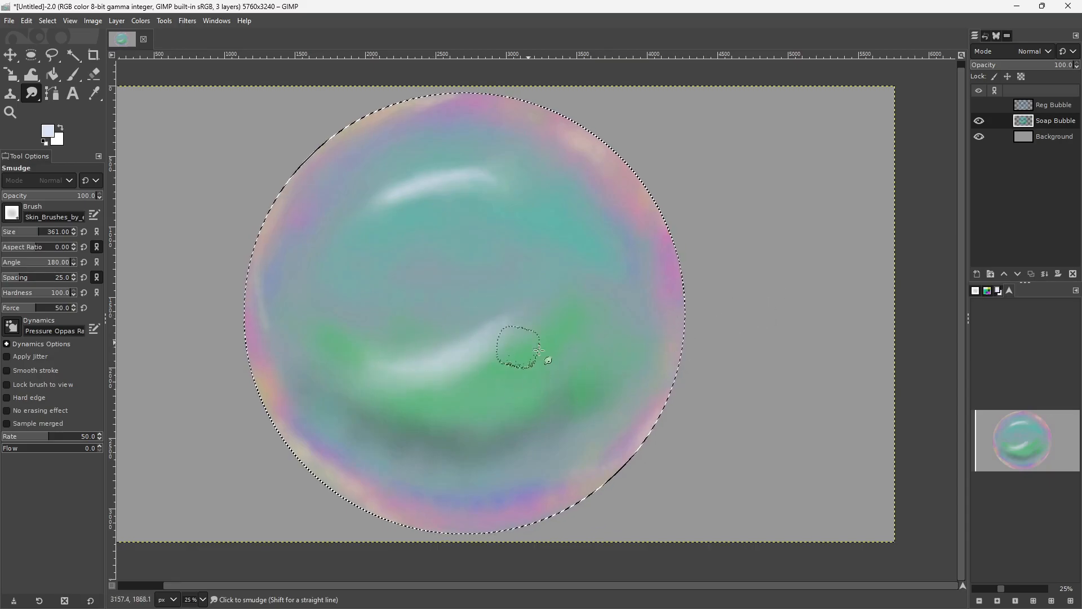
Step: Choose a bright orange foreground color and paint orange patches along the bubble's right and lower-left rim with the Paintbrush
click(72, 73)
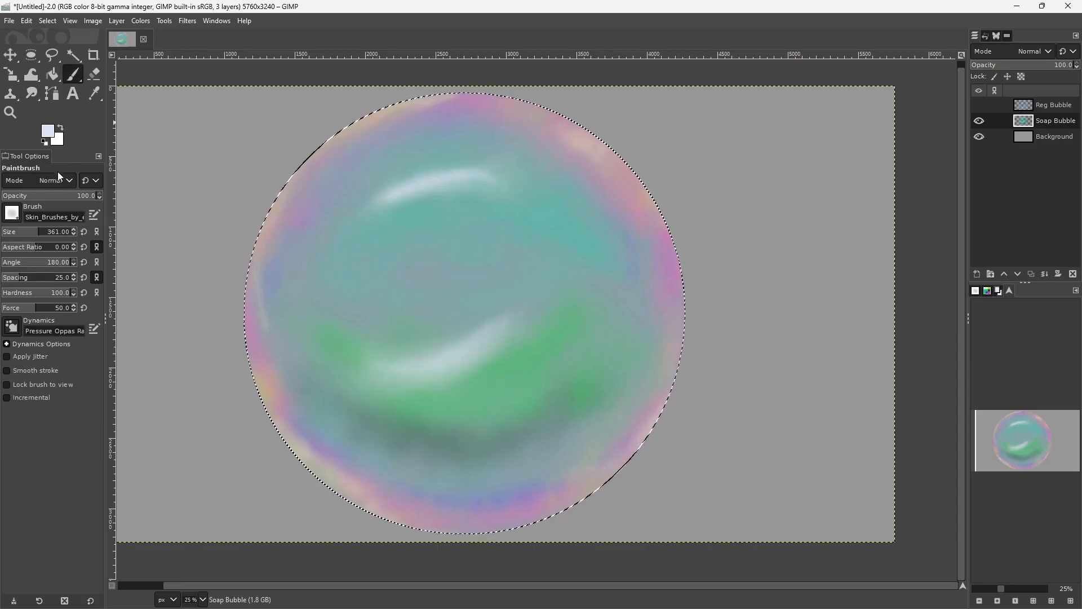
click(51, 131)
click(286, 141)
click(284, 115)
click(285, 114)
click(287, 161)
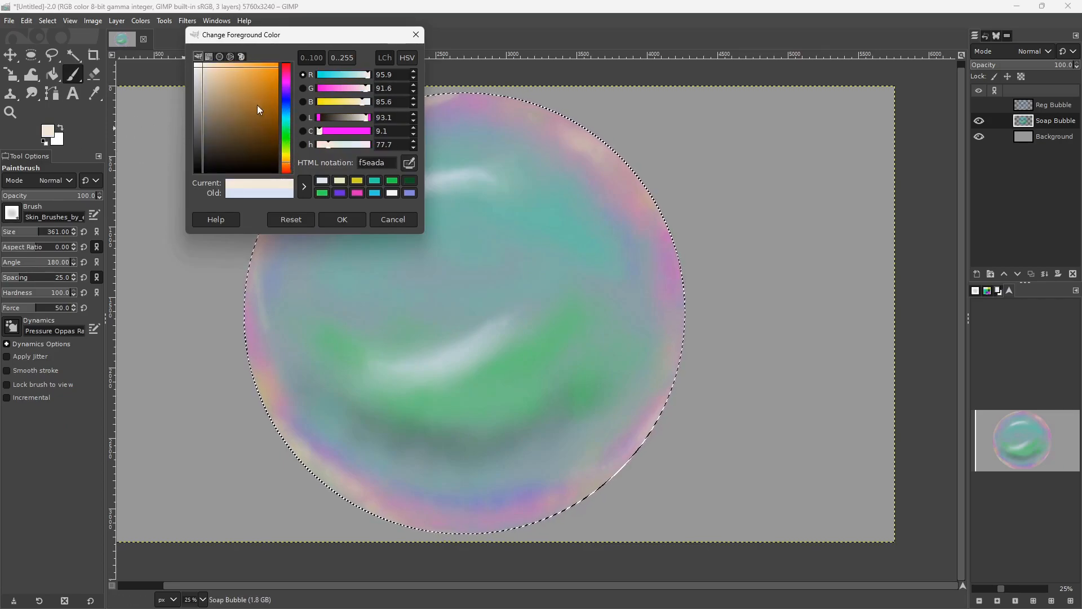
click(249, 85)
click(271, 65)
click(340, 221)
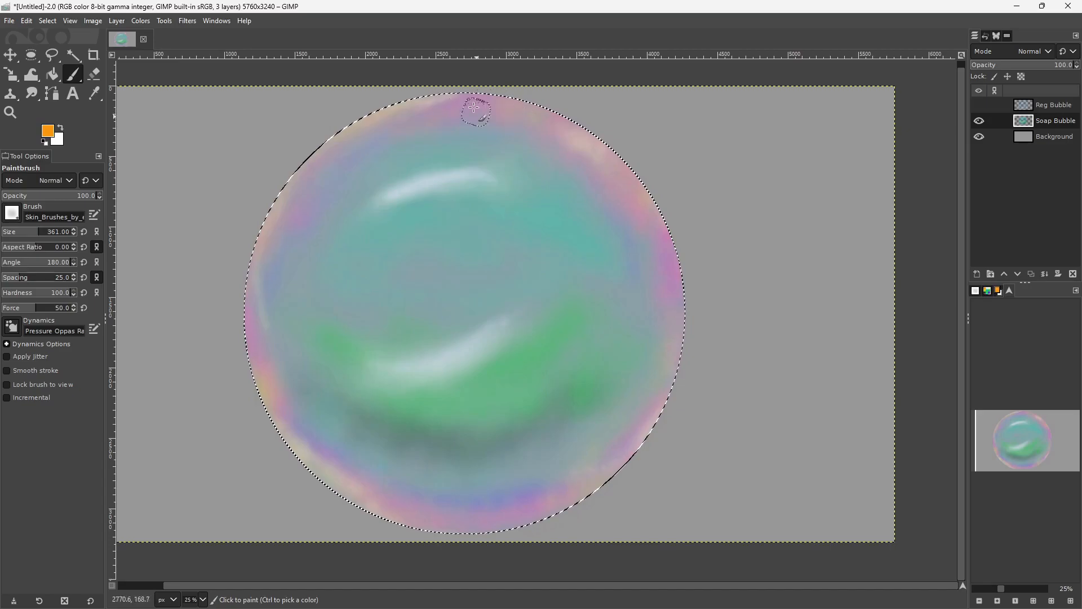
scroll(671, 279, down, 1)
drag(622, 405, 637, 347)
drag(402, 389, 428, 407)
drag(437, 208, 471, 292)
drag(323, 216, 387, 159)
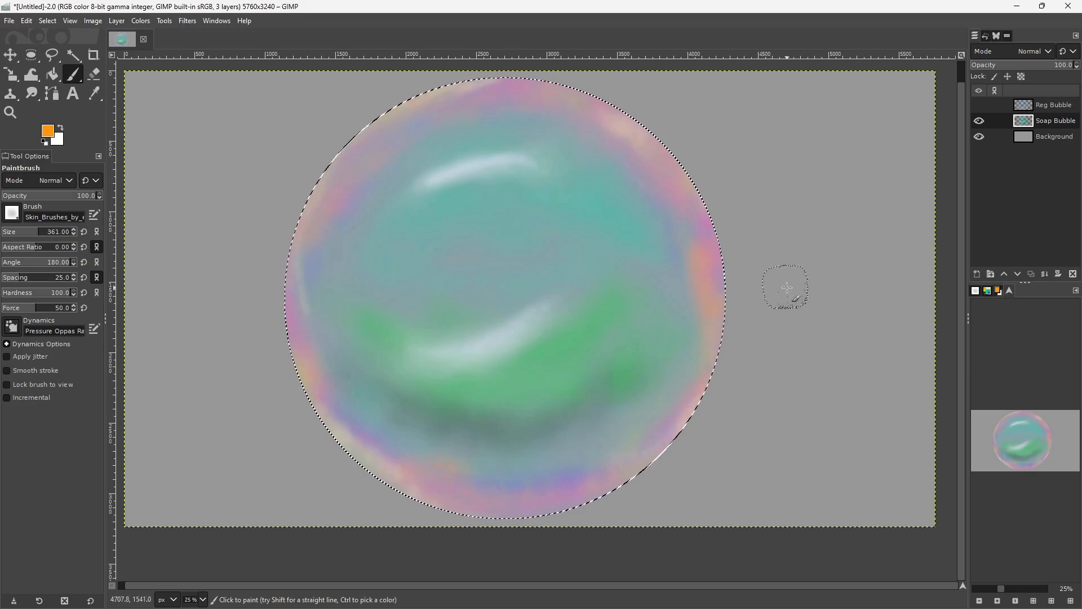
Step: Clear the selection and compare the Reg Bubble and Soap Bubble layers by showing each alone, ending with Soap Bubble visible
key(ctrl+shift+a)
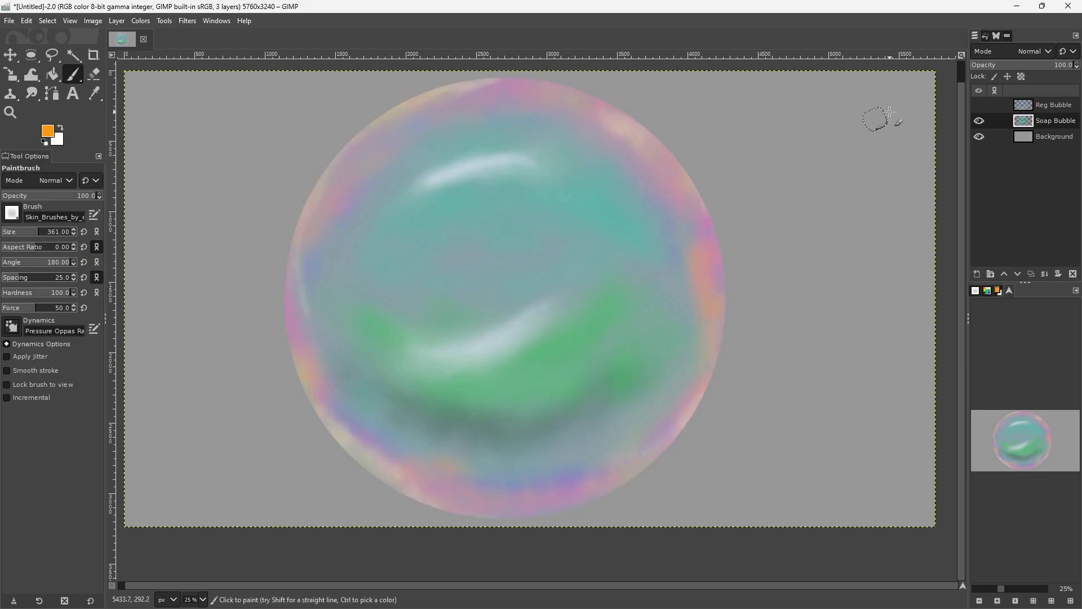
click(980, 121)
click(979, 105)
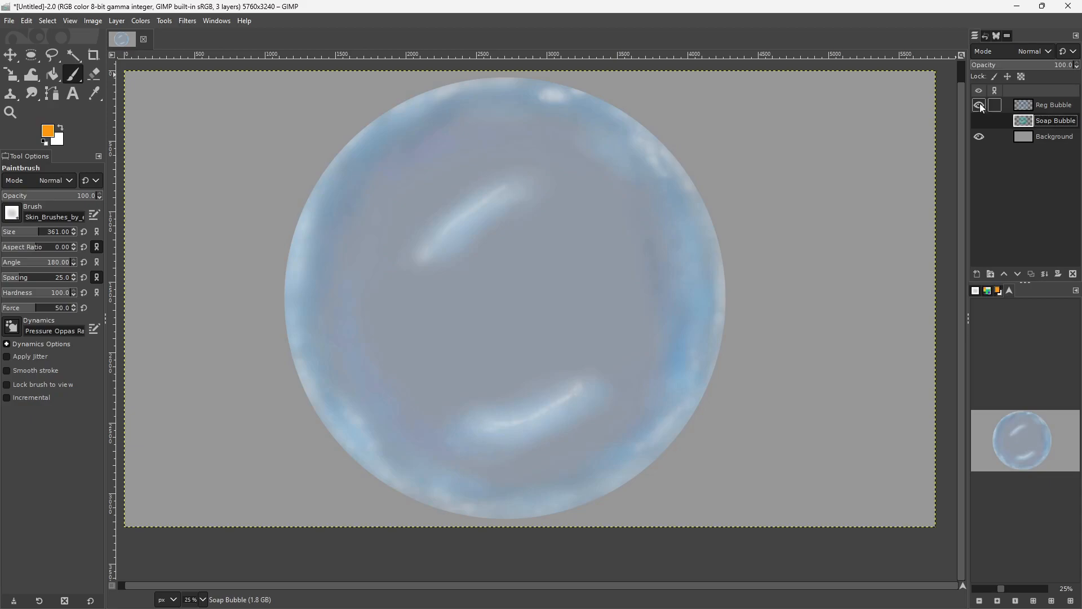
click(980, 106)
click(980, 121)
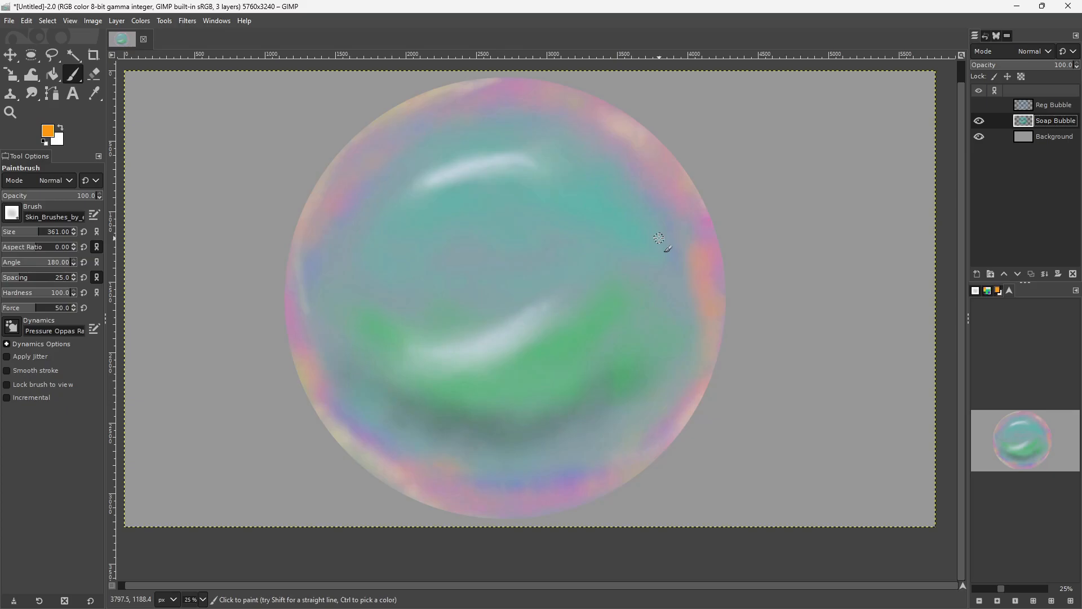
Step: Choose a near-white cream color, paint soft highlights below the green band and near the lower-right rim, and smudge them in
click(47, 130)
click(201, 71)
click(342, 220)
mouse_move(442, 453)
mouse_down()
mouse_move(561, 428)
mouse_move(439, 446)
mouse_move(556, 433)
mouse_move(481, 450)
mouse_move(541, 435)
mouse_up()
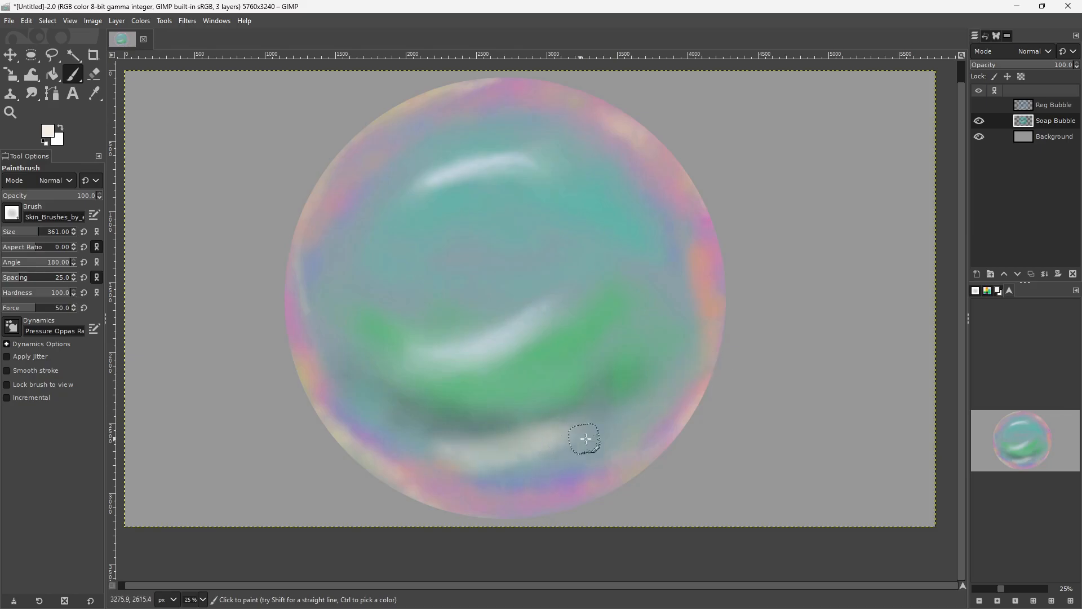
mouse_move(667, 391)
mouse_down()
mouse_move(681, 344)
mouse_move(702, 325)
mouse_up()
key(s)
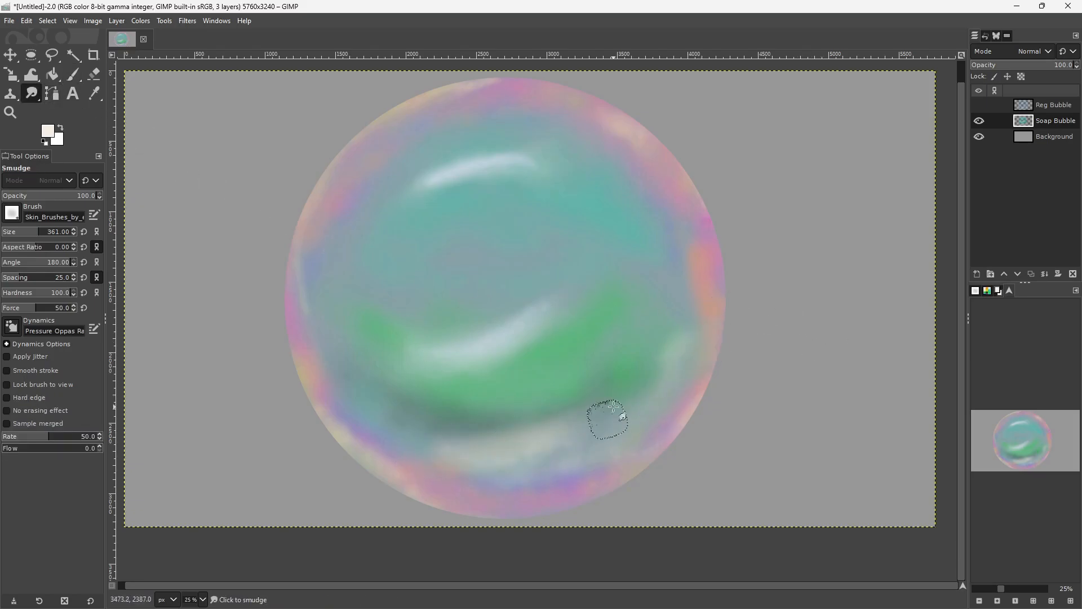
drag(464, 445, 611, 405)
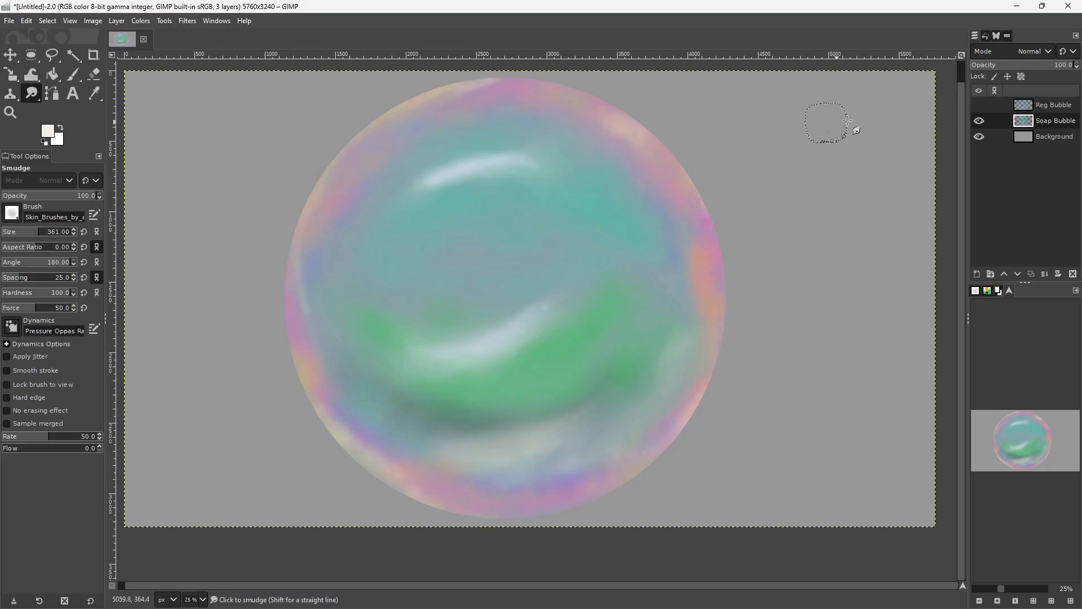
Step: Show the Reg Bubble layer and link it with the Soap Bubble layer
click(980, 105)
click(995, 121)
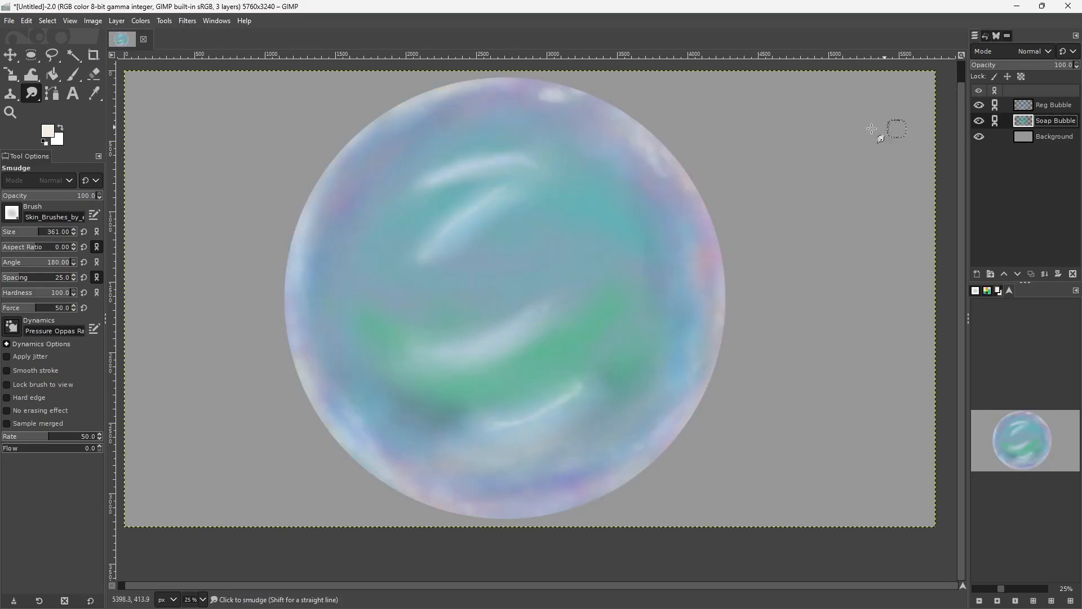
Step: Give the Paintbrush the AaronBlaiseSketch brush and the Pen Size dynamics
click(73, 74)
click(11, 214)
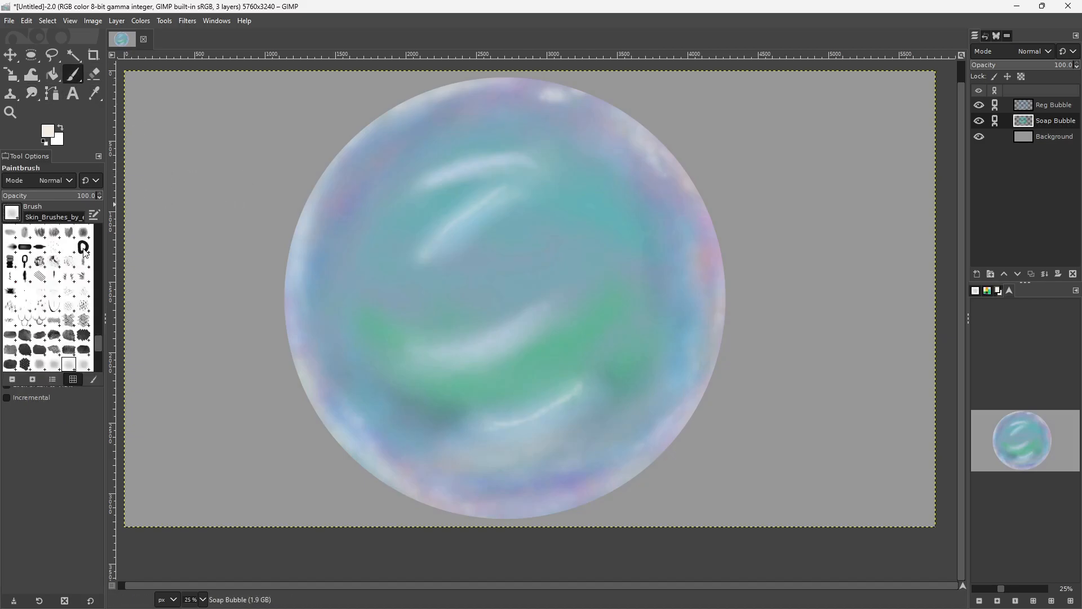
drag(100, 342, 100, 230)
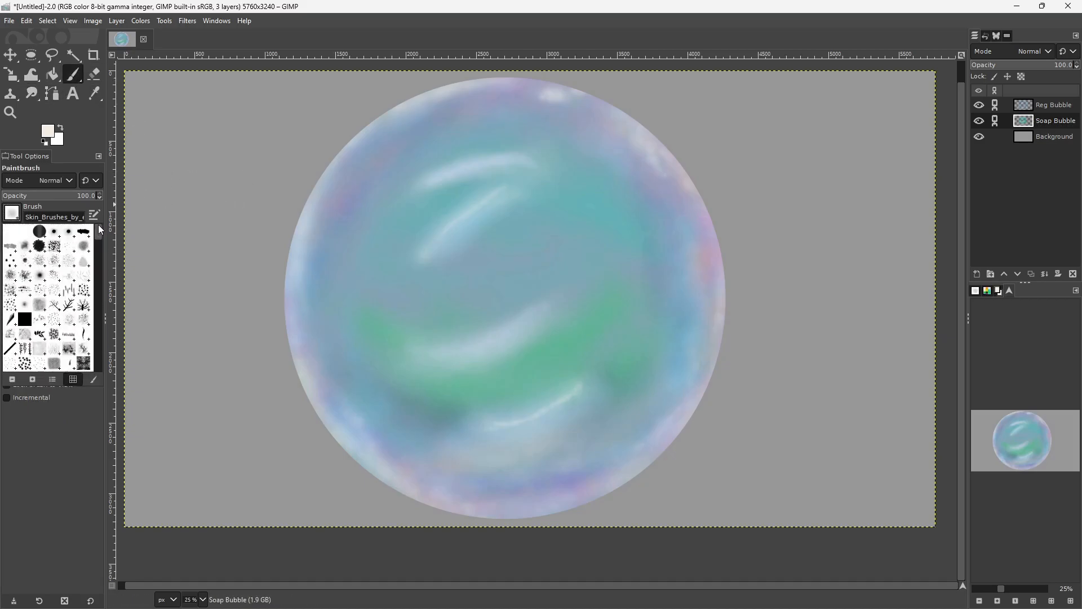
click(87, 231)
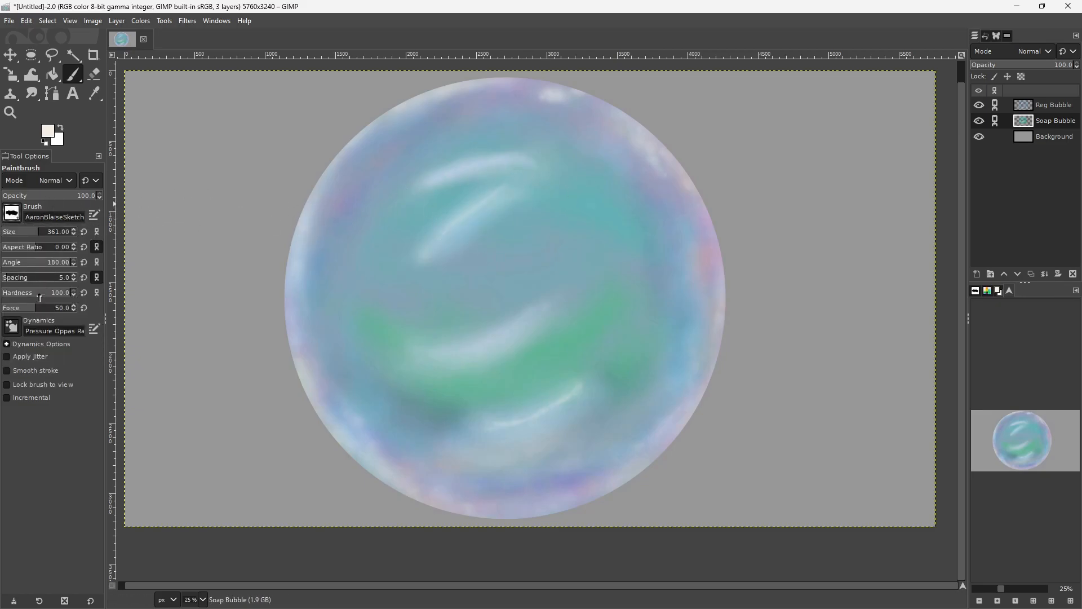
click(15, 332)
click(44, 368)
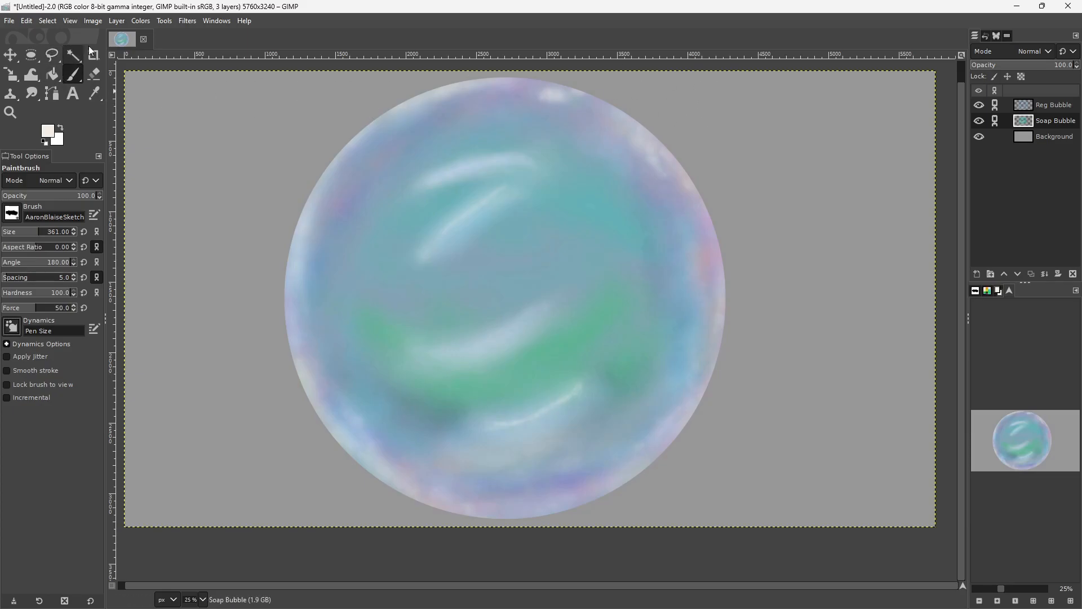
Step: Scale the linked bubble layers around their center to 1131 × 636 px
click(10, 74)
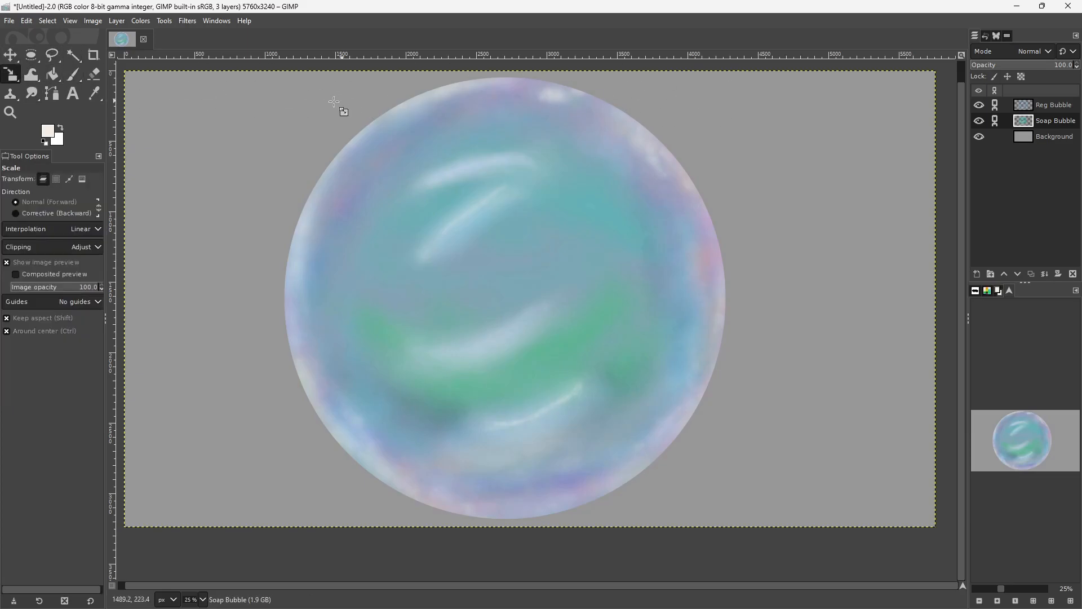
click(334, 232)
drag(334, 232, 442, 362)
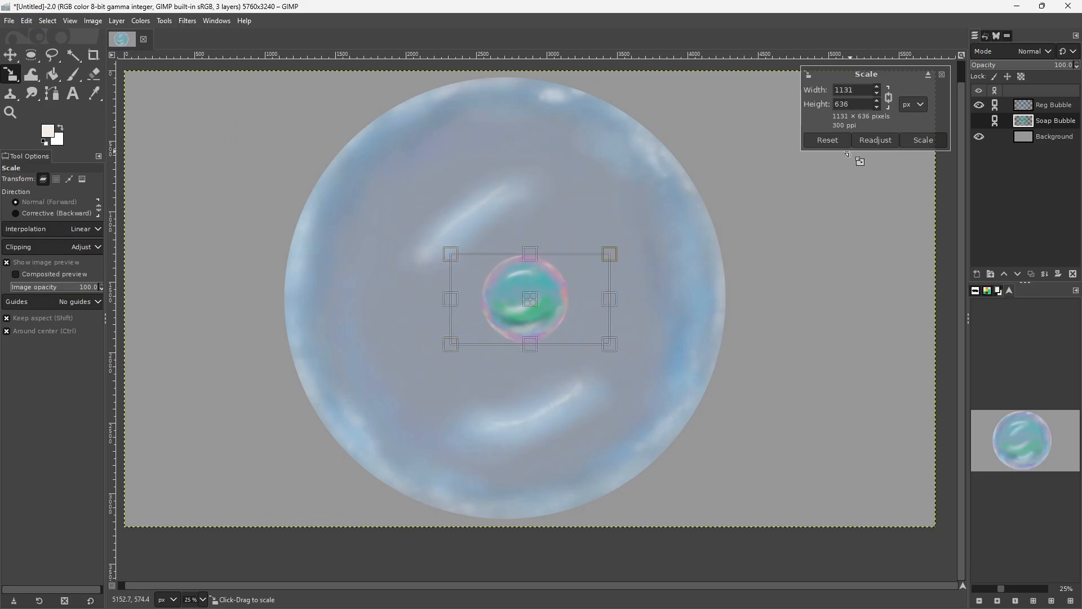
click(922, 140)
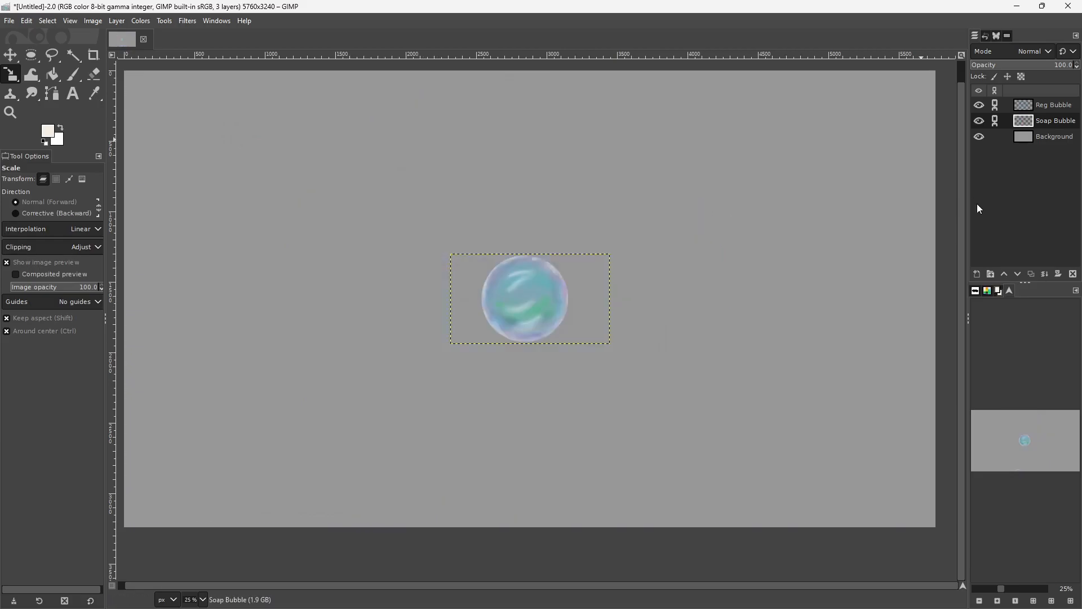
Step: Unlink the two bubble layers and leave only Soap Bubble visible above the Background layer
click(979, 105)
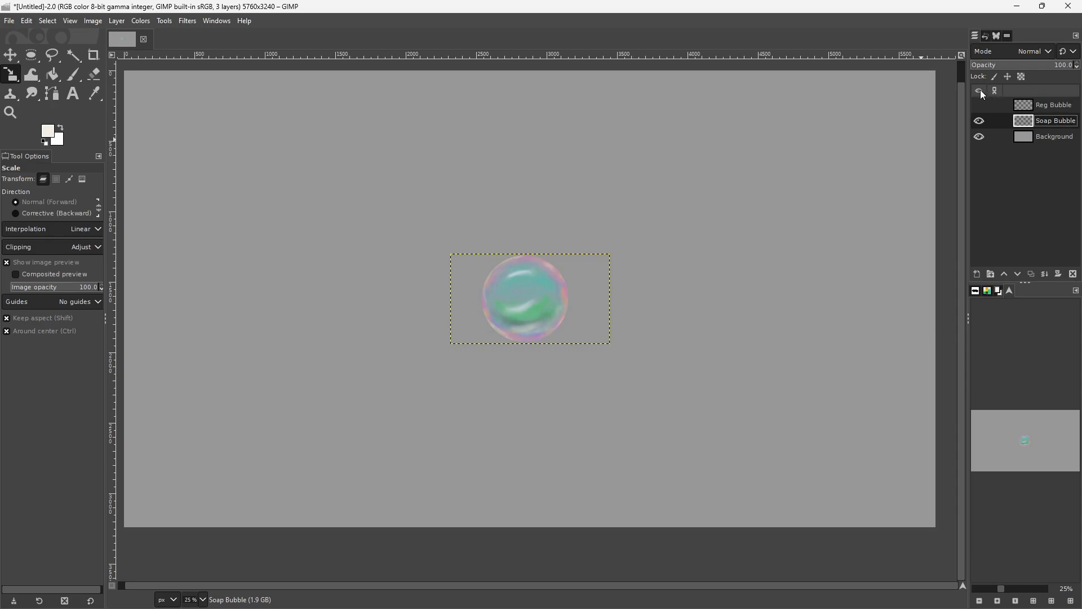
click(981, 105)
click(983, 107)
click(982, 119)
click(982, 118)
click(981, 105)
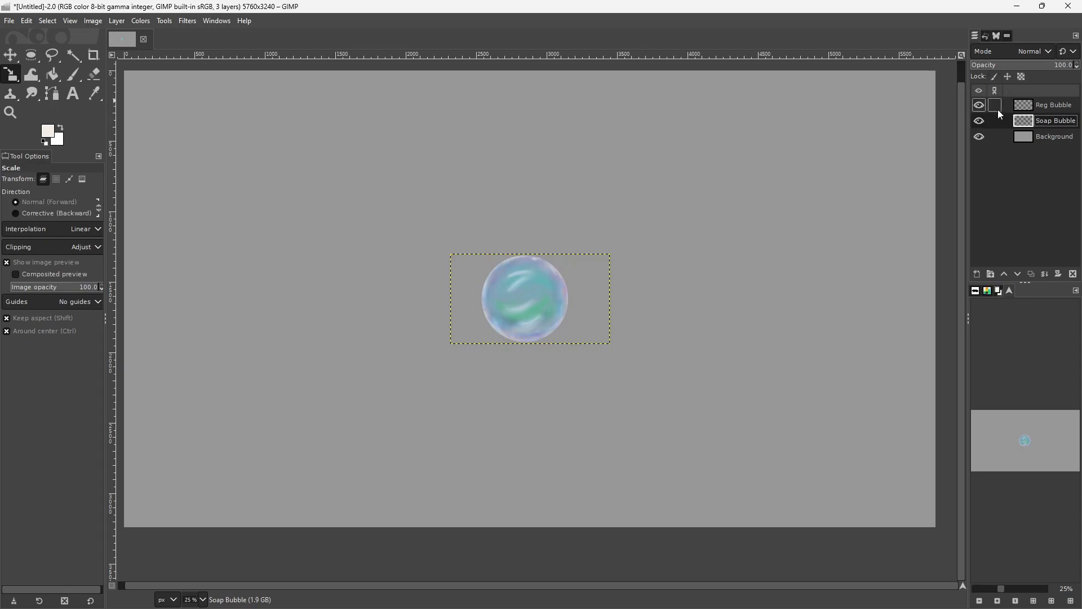
click(980, 104)
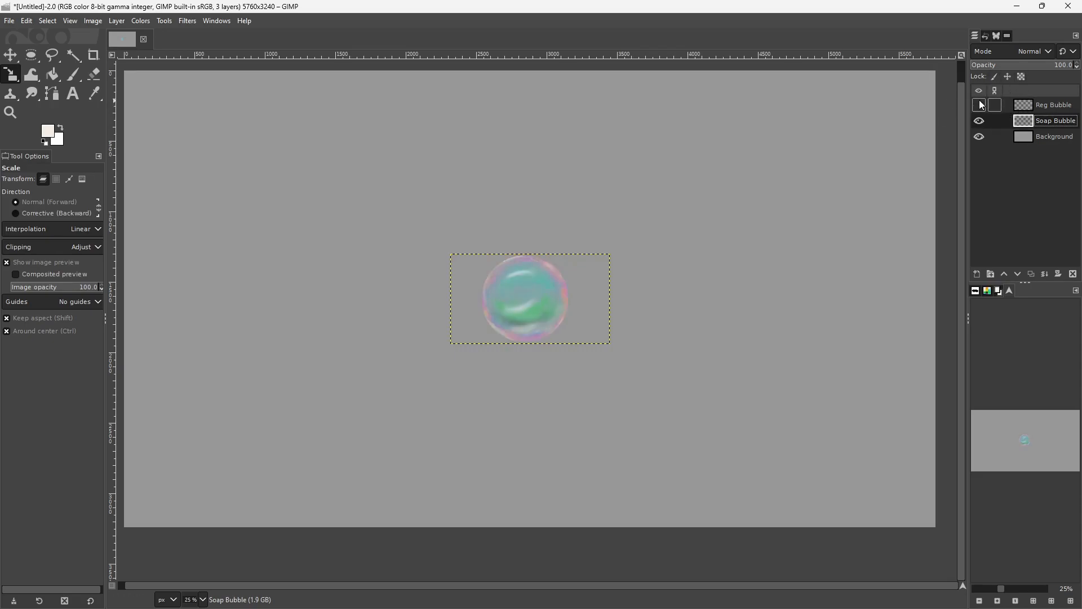
Step: Expand the Soap Bubble layer to the image size and copy just the bubble using a Fuzzy Select selection
click(73, 55)
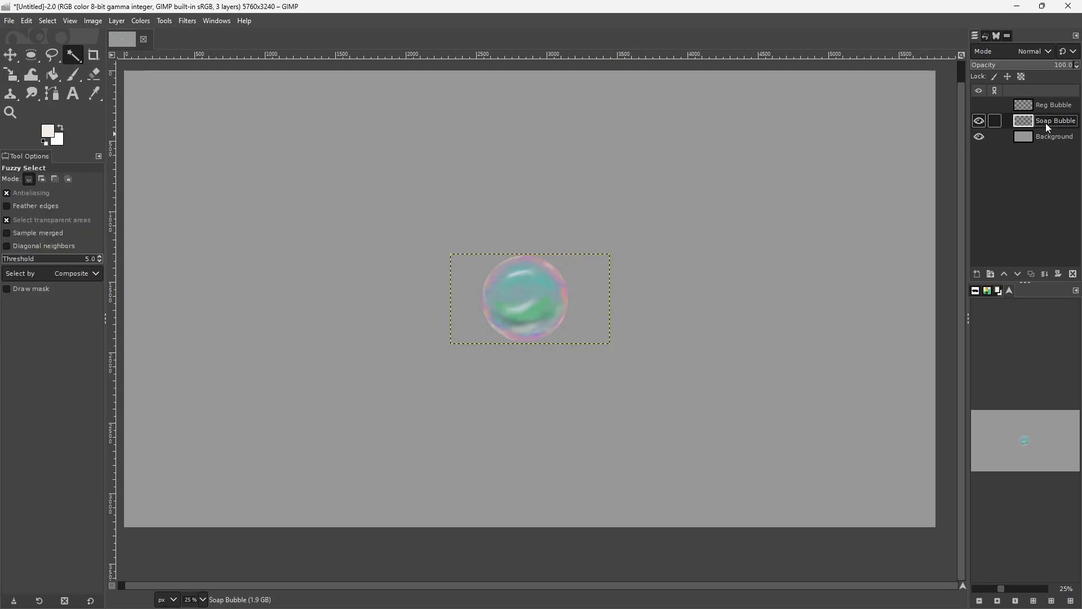
right_click(1030, 121)
click(999, 313)
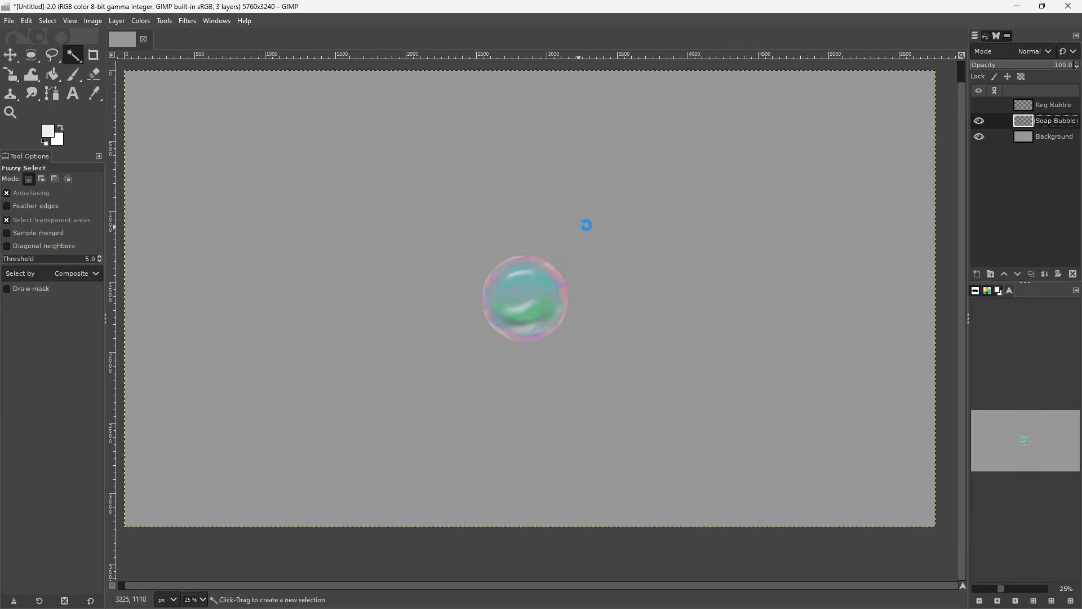
click(666, 226)
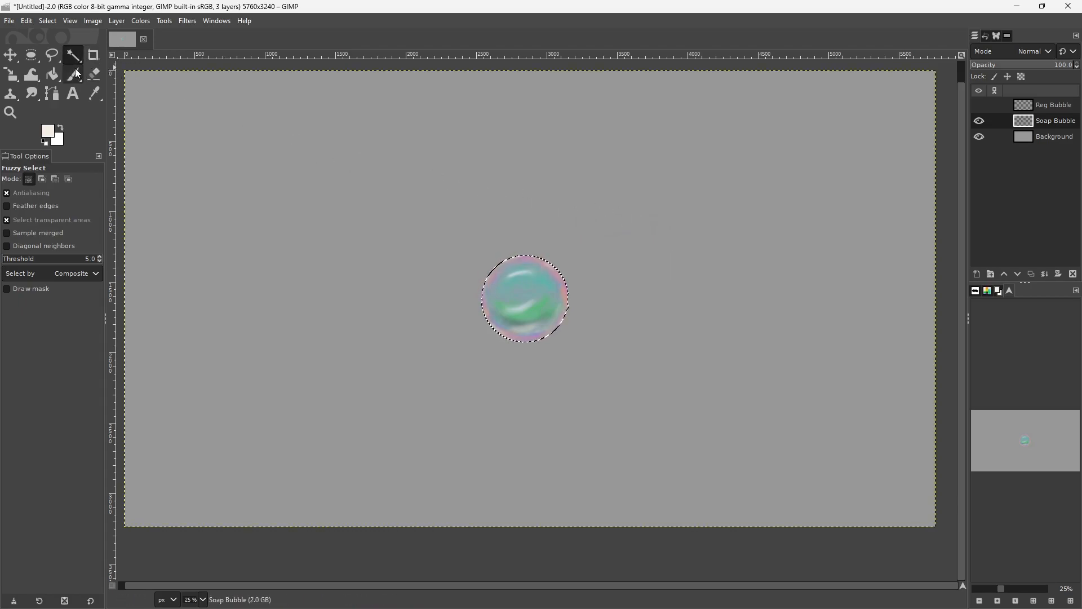
key(ctrl+c)
Step: Hide the Soap Bubble layer and add a transparent layer named Bubbles directly above Background
click(980, 121)
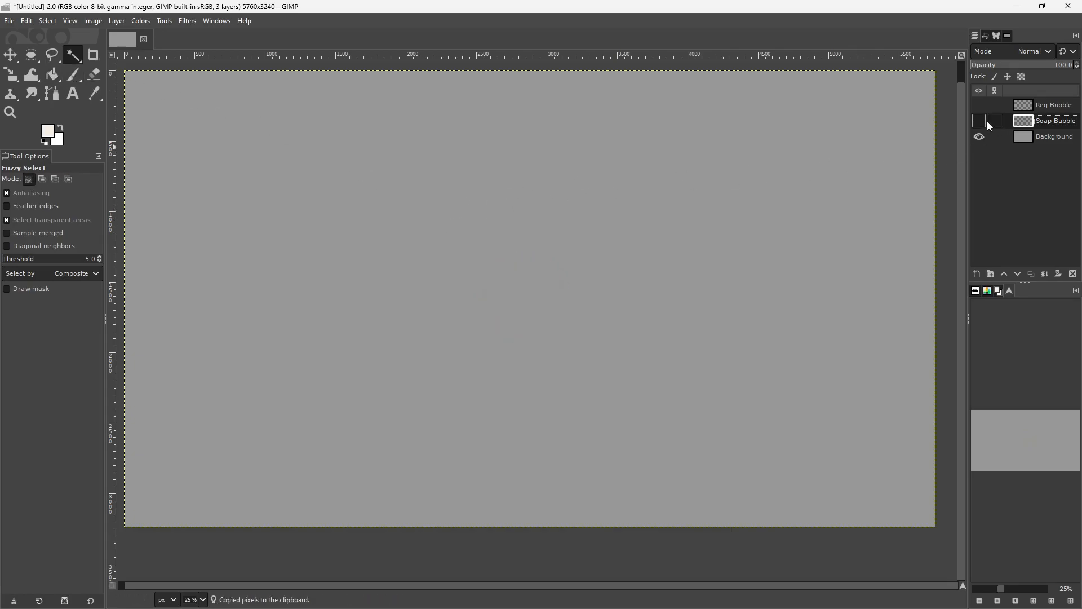
click(1004, 137)
click(977, 274)
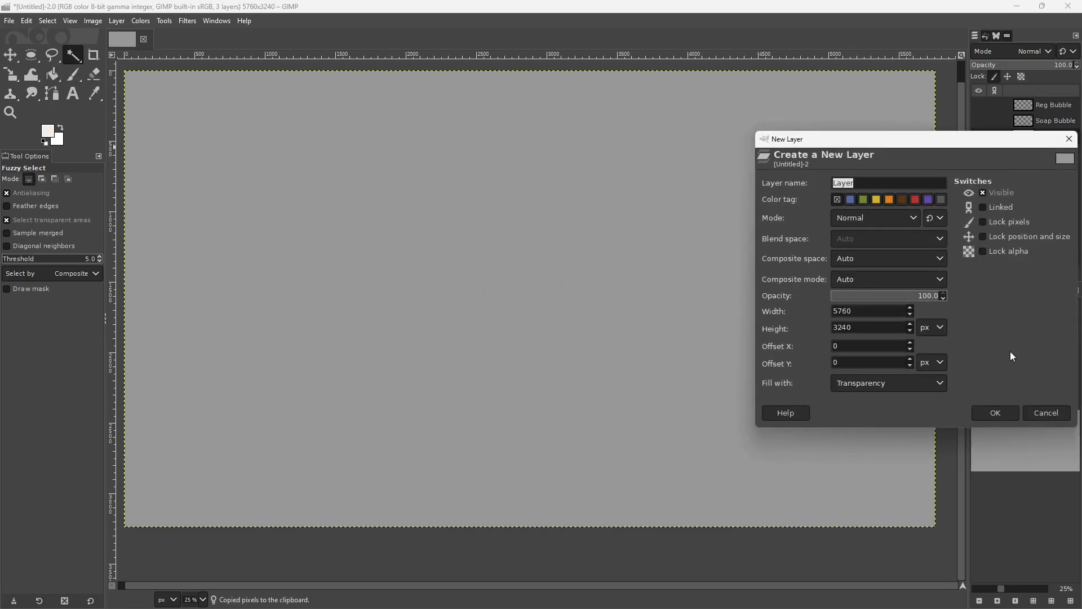
click(994, 412)
double_click(1044, 138)
text(Bubbles)
key(Return)
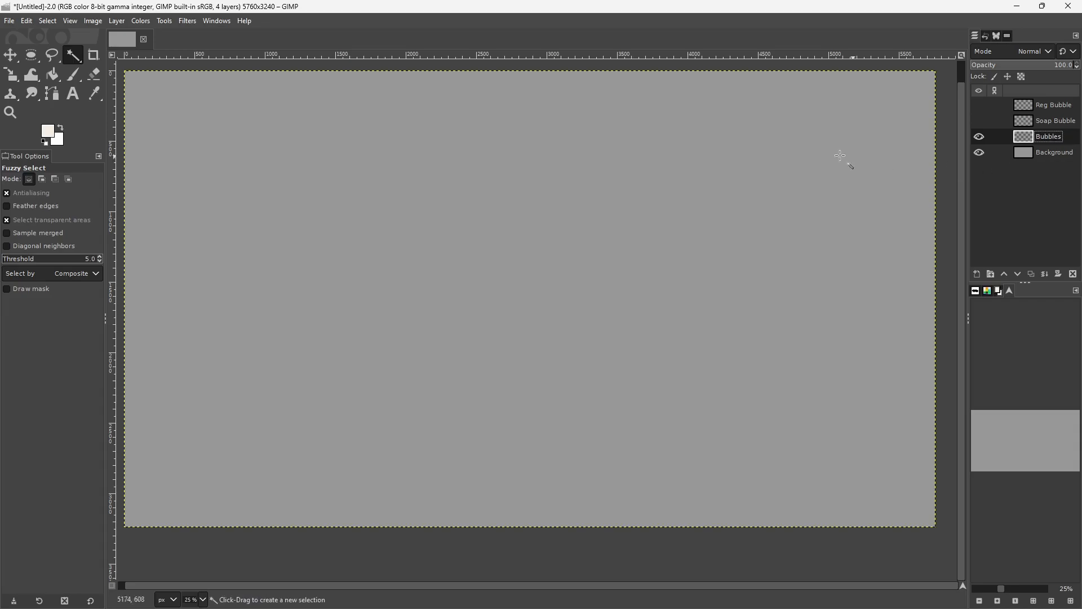
Step: Choose the copied bubble (Clipboard Image) as the Paintbrush's brush
click(74, 74)
click(12, 213)
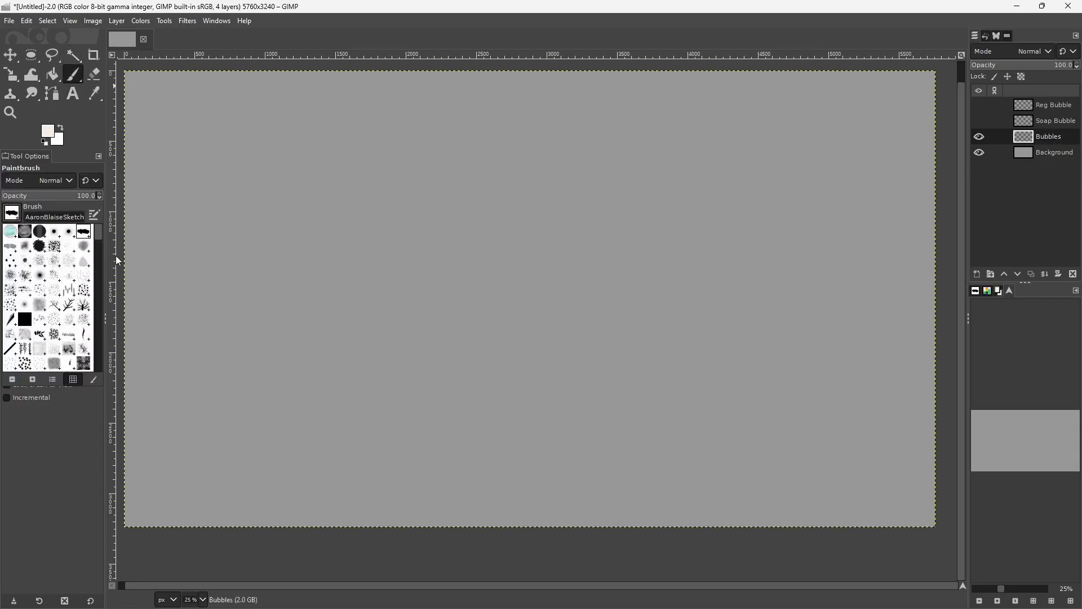
click(10, 232)
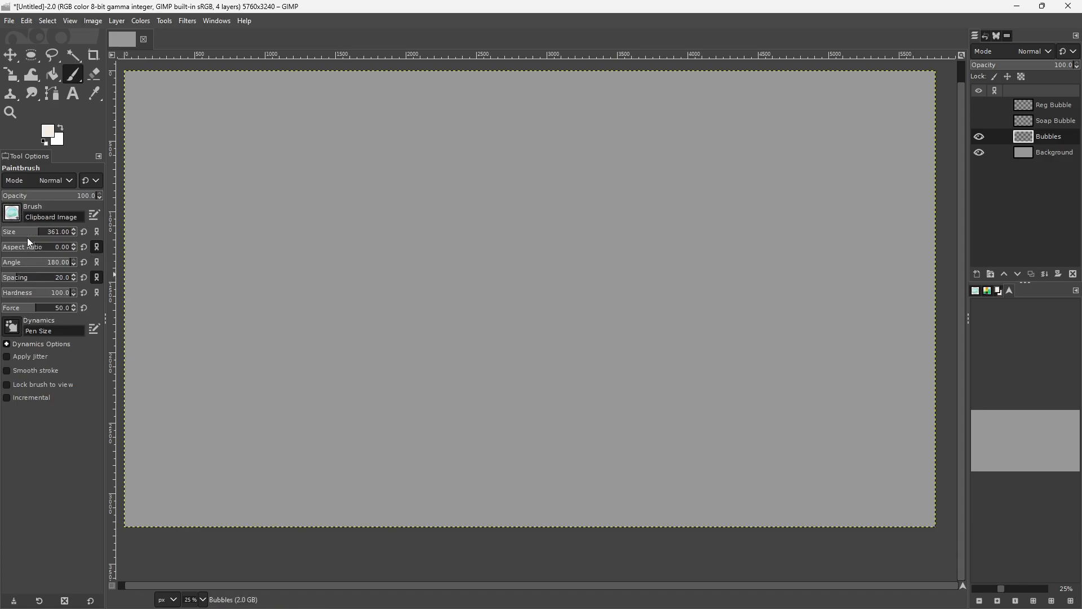
Step: Set the brush spacing to 100, turn on jitter, and scatter soap bubbles across the entire Bubbles layer
click(47, 277)
click(7, 356)
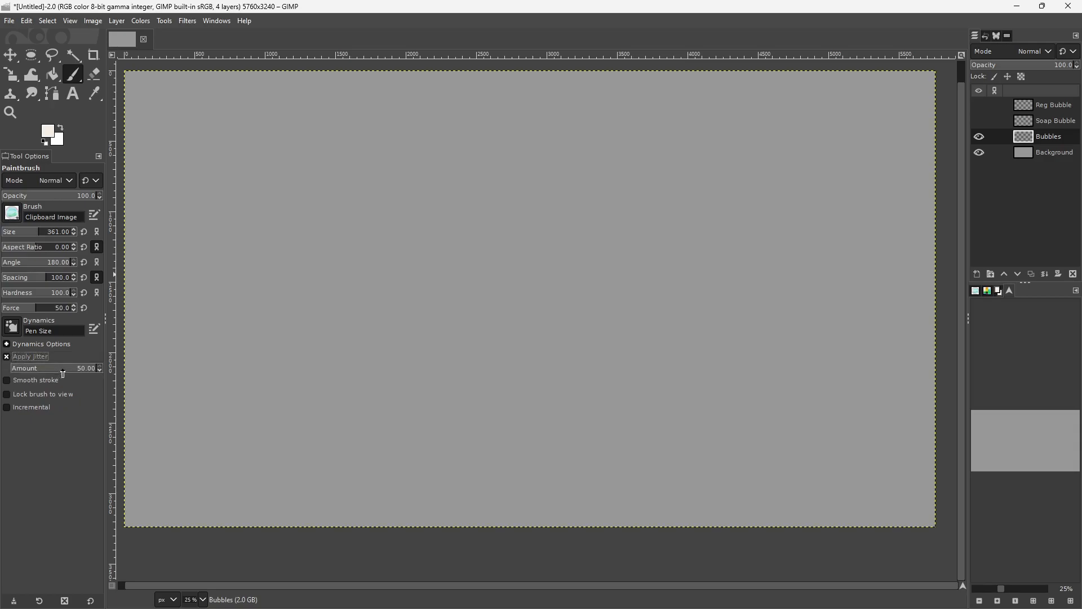
mouse_move(519, 218)
mouse_down()
mouse_move(405, 314)
mouse_move(399, 362)
mouse_move(627, 201)
mouse_move(621, 245)
mouse_move(444, 287)
mouse_move(344, 148)
mouse_move(342, 355)
mouse_move(680, 229)
mouse_move(334, 212)
mouse_move(633, 142)
mouse_move(479, 326)
mouse_move(324, 401)
mouse_move(505, 355)
mouse_move(429, 192)
mouse_up()
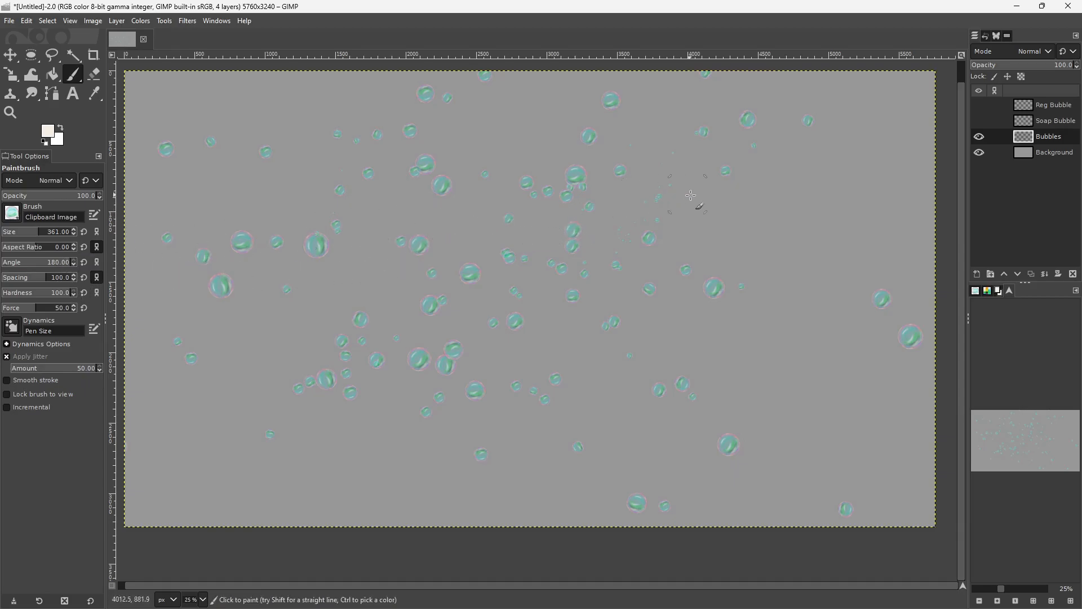
mouse_move(740, 224)
mouse_down()
mouse_move(727, 321)
mouse_move(489, 345)
mouse_move(549, 277)
mouse_up()
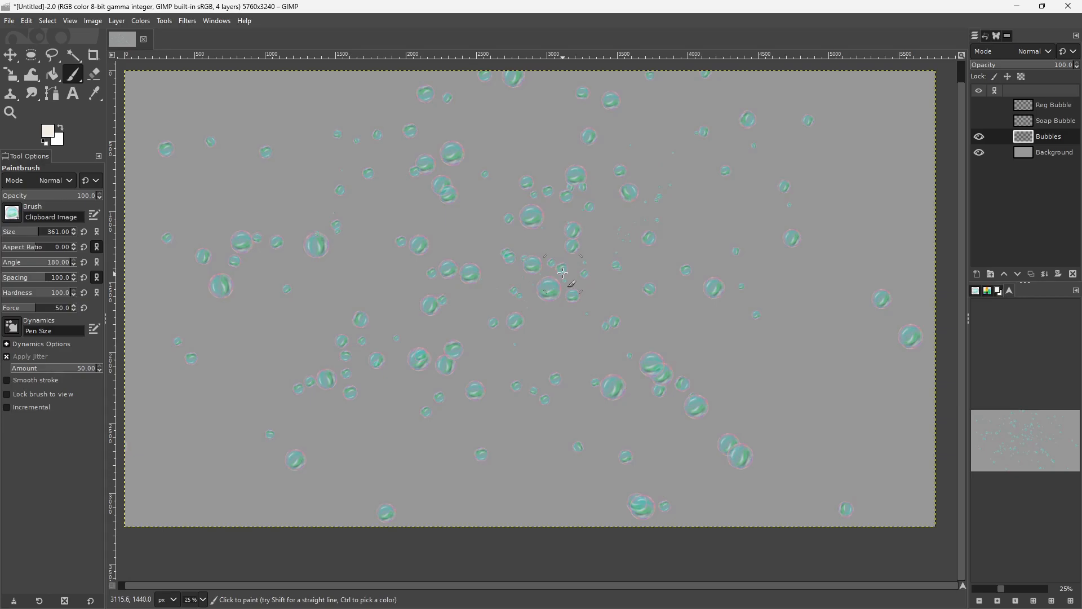
mouse_move(307, 267)
mouse_down()
mouse_move(394, 235)
mouse_move(307, 306)
mouse_move(379, 387)
mouse_move(751, 177)
mouse_move(737, 358)
mouse_move(247, 425)
mouse_move(361, 302)
mouse_move(639, 224)
mouse_move(355, 169)
mouse_move(324, 382)
mouse_move(658, 367)
mouse_move(565, 391)
mouse_move(682, 142)
mouse_move(365, 380)
mouse_up()
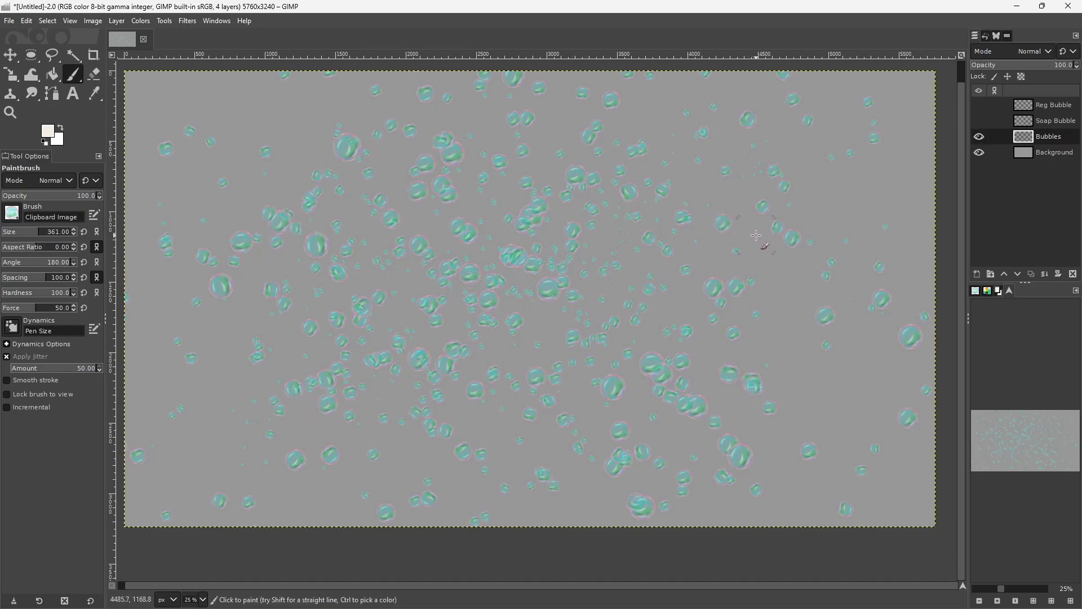
Step: Show the Reg Bubble layer, expand it to the image size, and copy just the blue bubble using a Fuzzy Select selection
click(979, 105)
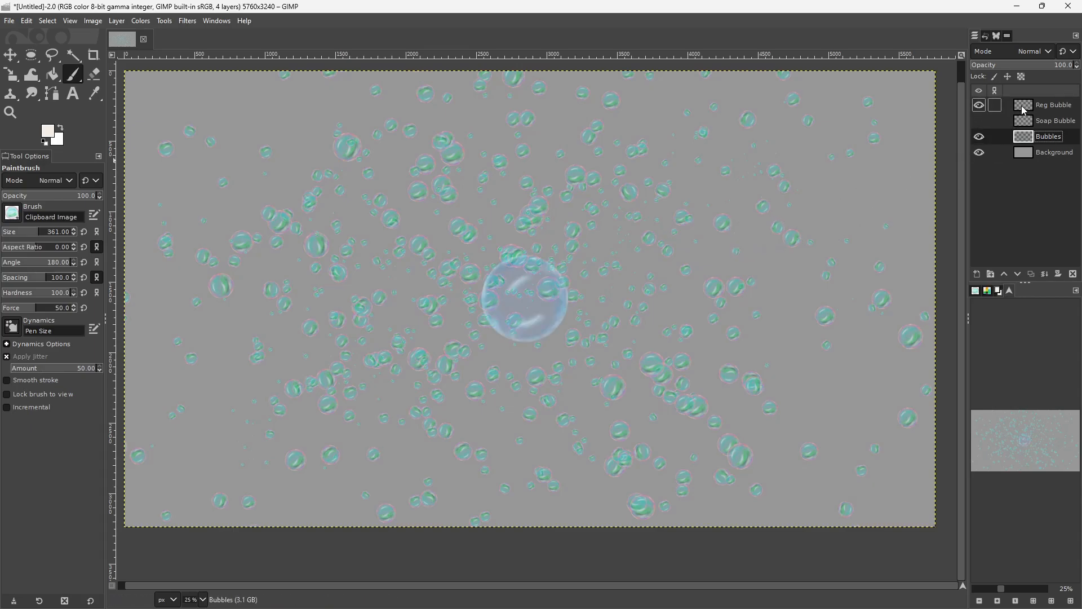
click(1024, 111)
key(u)
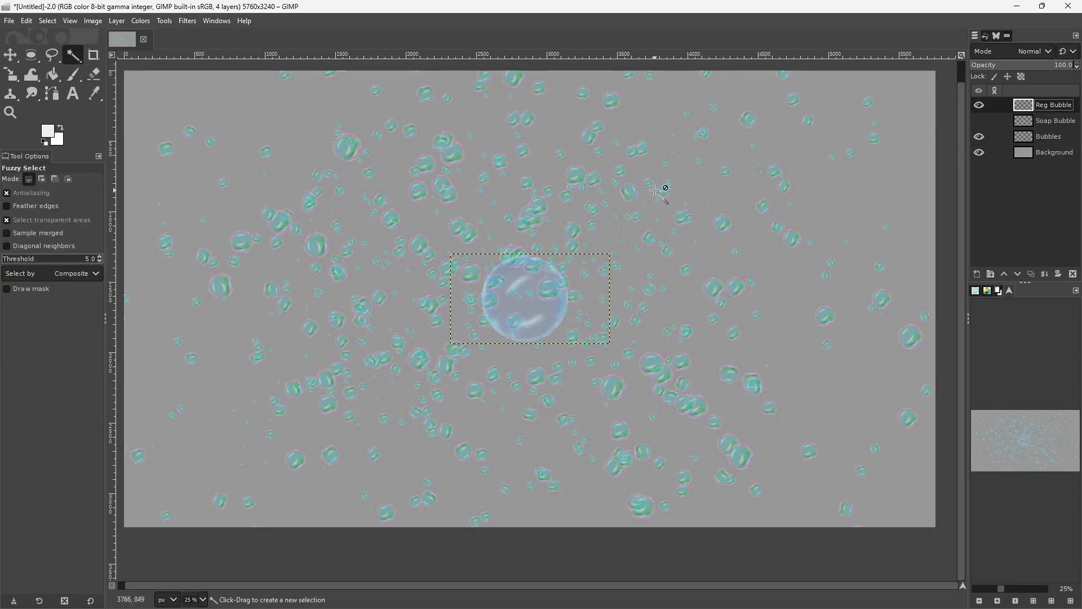
right_click(1030, 106)
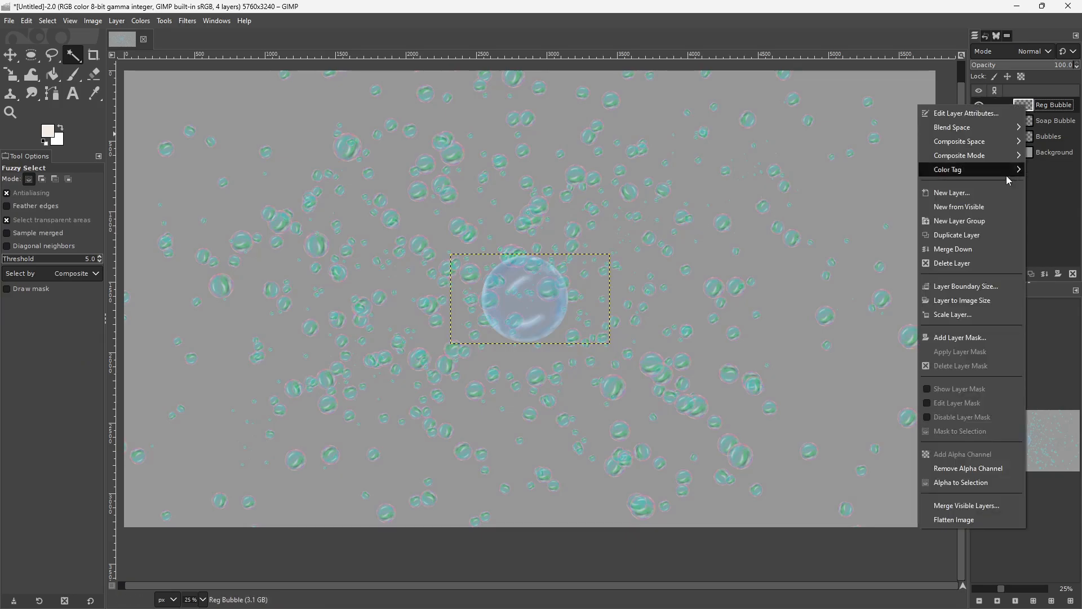
click(994, 306)
click(504, 265)
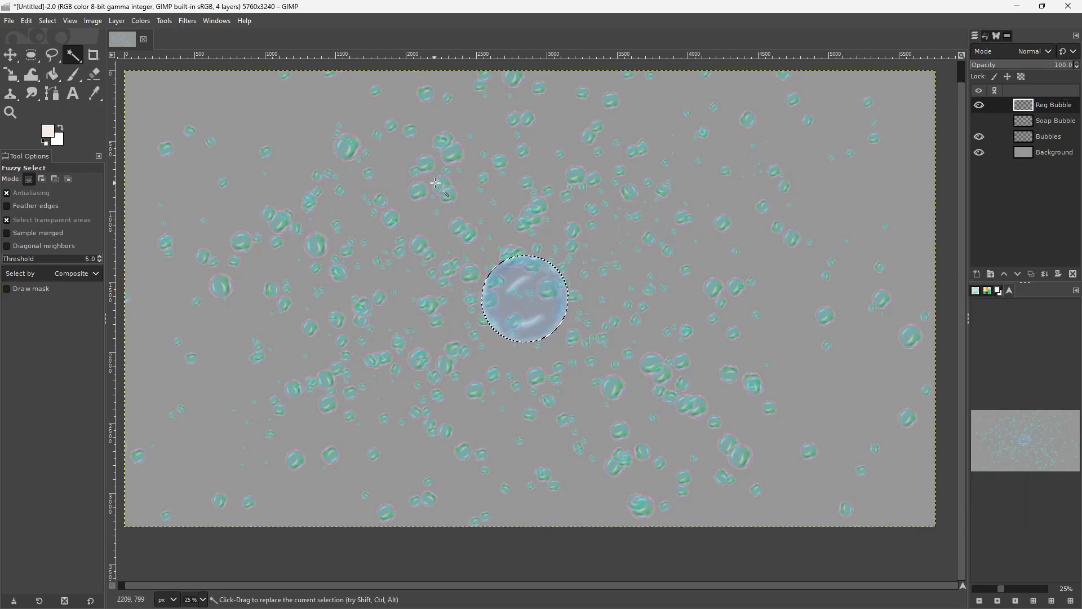
key(ctrl+c)
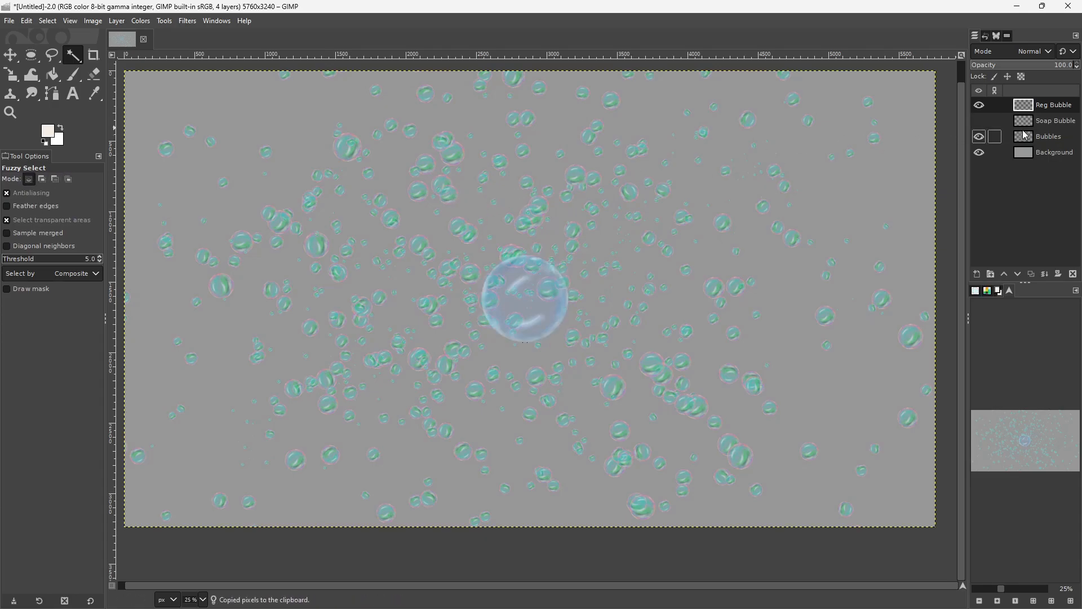
Step: Return to the Paintbrush and add a new transparent layer named Morebubbles directly above the Bubbles layer
click(1027, 135)
click(72, 74)
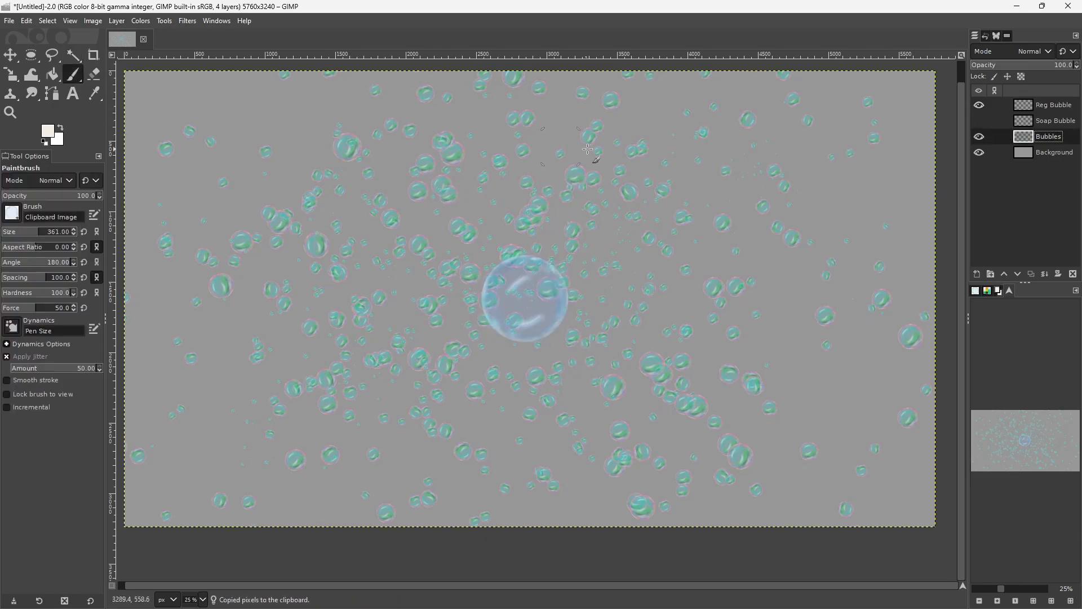
click(974, 273)
click(995, 417)
double_click(1051, 143)
text(Mo)
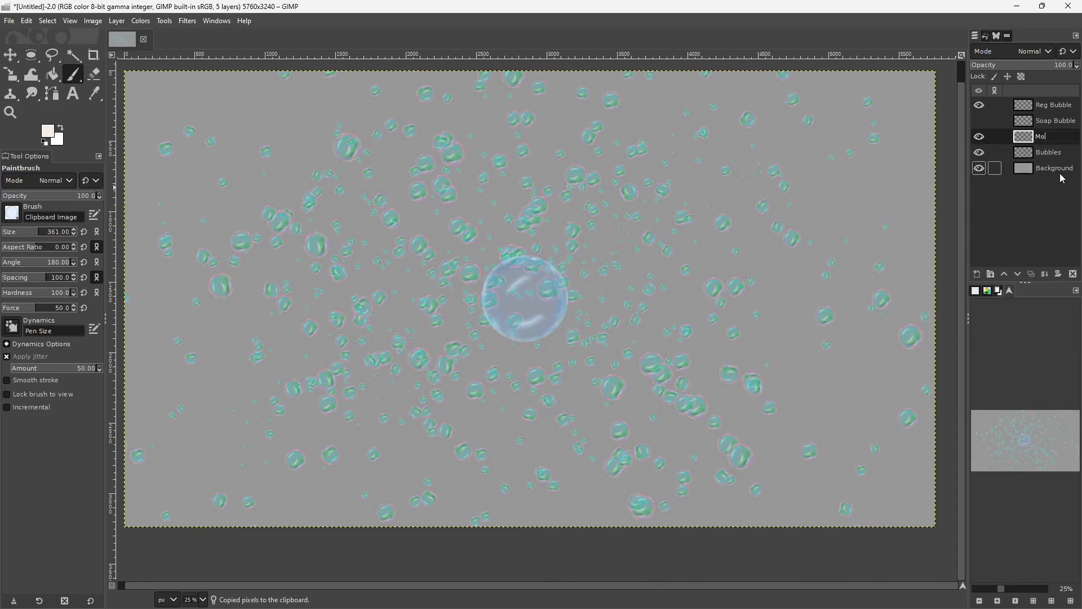
text(rebubb)
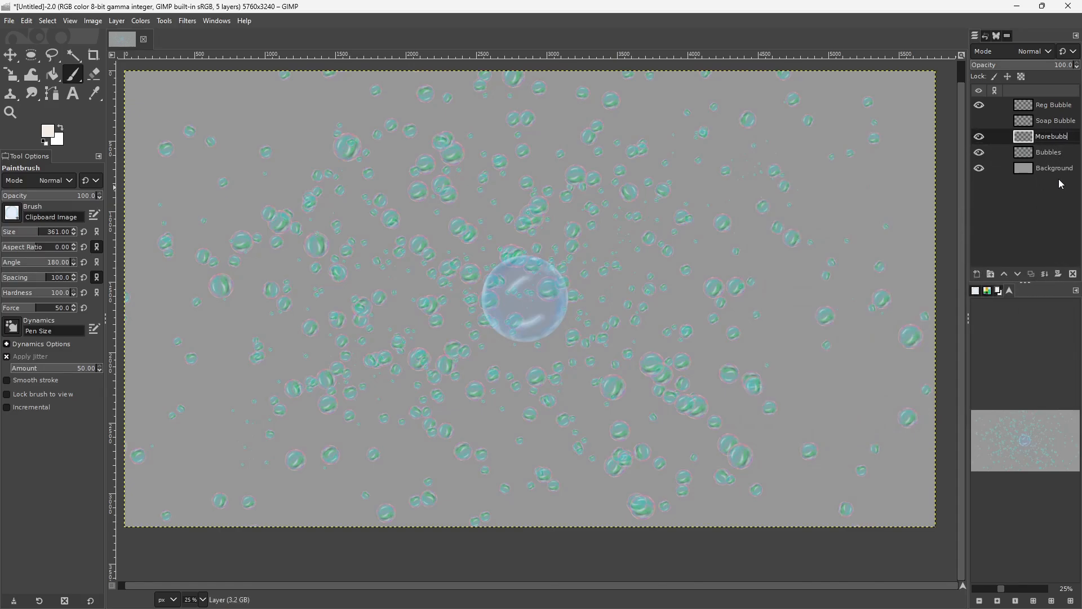
text(les)
key(Return)
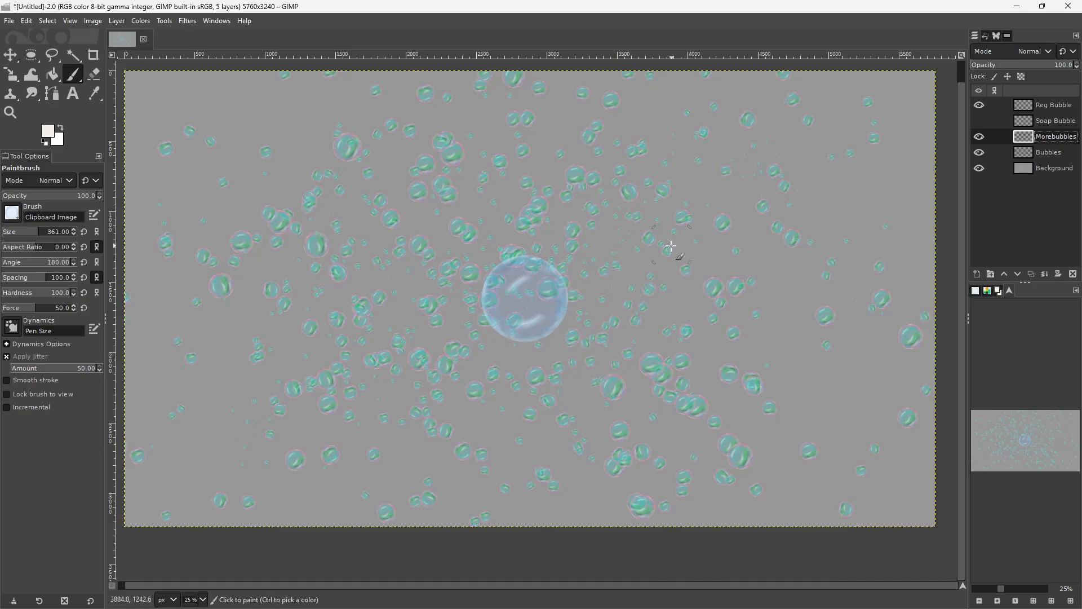
Step: Hide the Bubbles and Reg Bubble layers and scatter blue bubbles across the whole Morebubbles layer with the copied bubble brush
click(979, 152)
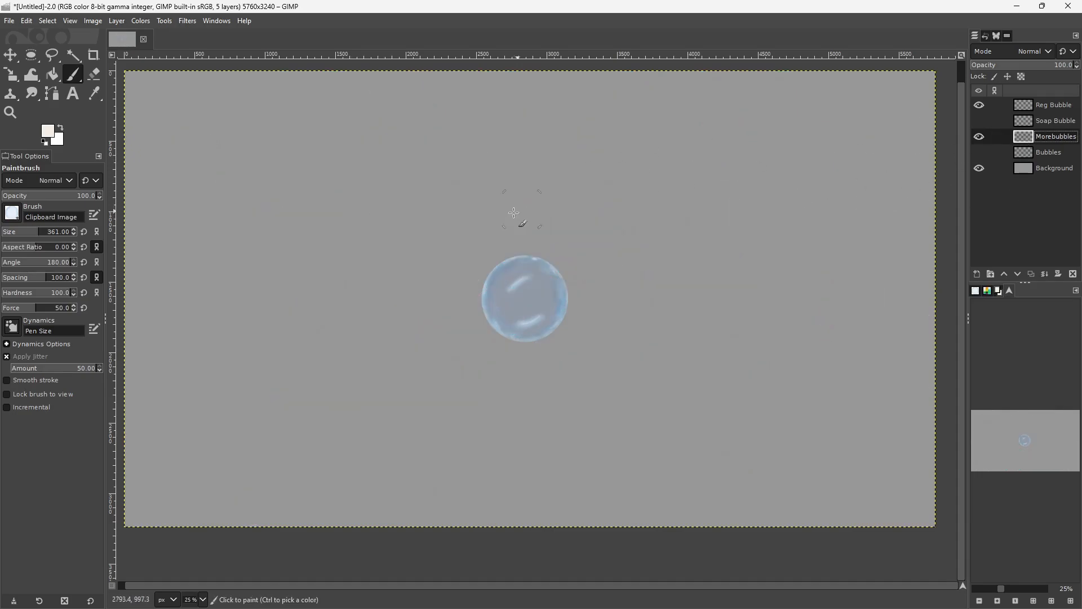
mouse_move(564, 209)
mouse_down()
mouse_move(358, 297)
mouse_move(421, 344)
mouse_move(615, 194)
mouse_move(384, 316)
mouse_move(515, 145)
mouse_move(438, 355)
mouse_move(472, 220)
mouse_move(559, 253)
mouse_move(490, 284)
mouse_up()
drag(490, 184, 461, 162)
mouse_move(389, 154)
mouse_down()
mouse_move(517, 203)
mouse_move(423, 364)
mouse_up()
drag(424, 364, 352, 284)
mouse_move(352, 284)
mouse_down()
mouse_move(443, 305)
mouse_move(411, 346)
mouse_move(457, 246)
mouse_move(476, 230)
mouse_move(530, 283)
mouse_up()
mouse_move(497, 179)
mouse_down()
mouse_move(718, 150)
mouse_move(738, 282)
mouse_move(778, 197)
mouse_up()
drag(777, 197, 666, 242)
mouse_move(666, 242)
mouse_down()
mouse_move(756, 173)
mouse_move(566, 239)
mouse_move(671, 237)
mouse_up()
mouse_move(373, 383)
mouse_down()
mouse_move(506, 336)
mouse_move(464, 175)
mouse_move(402, 285)
mouse_up()
mouse_move(500, 217)
mouse_down()
mouse_move(543, 249)
mouse_move(592, 183)
mouse_up()
mouse_move(592, 184)
mouse_down()
mouse_move(644, 342)
mouse_move(430, 285)
mouse_move(638, 239)
mouse_move(494, 382)
mouse_move(287, 445)
mouse_up()
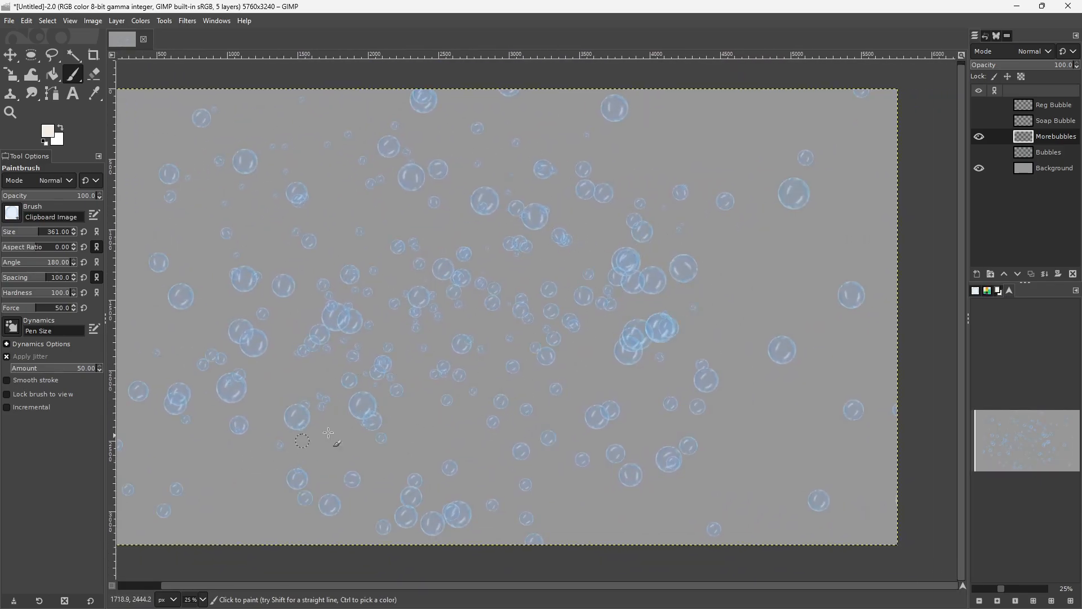
mouse_move(631, 221)
mouse_down()
mouse_move(689, 269)
mouse_move(773, 373)
mouse_move(806, 281)
mouse_up()
drag(527, 357, 638, 320)
mouse_move(548, 329)
mouse_down()
mouse_move(426, 314)
mouse_move(333, 162)
mouse_move(330, 270)
mouse_move(261, 256)
mouse_move(280, 190)
mouse_move(319, 352)
mouse_move(514, 253)
mouse_up()
drag(656, 247, 548, 261)
mouse_move(630, 385)
mouse_down()
mouse_move(795, 254)
mouse_move(724, 346)
mouse_move(753, 249)
mouse_move(697, 340)
mouse_move(723, 309)
mouse_move(746, 332)
mouse_move(706, 323)
mouse_move(567, 494)
mouse_move(728, 447)
mouse_move(495, 357)
mouse_move(655, 260)
mouse_move(683, 198)
mouse_move(676, 224)
mouse_up()
drag(697, 261, 584, 257)
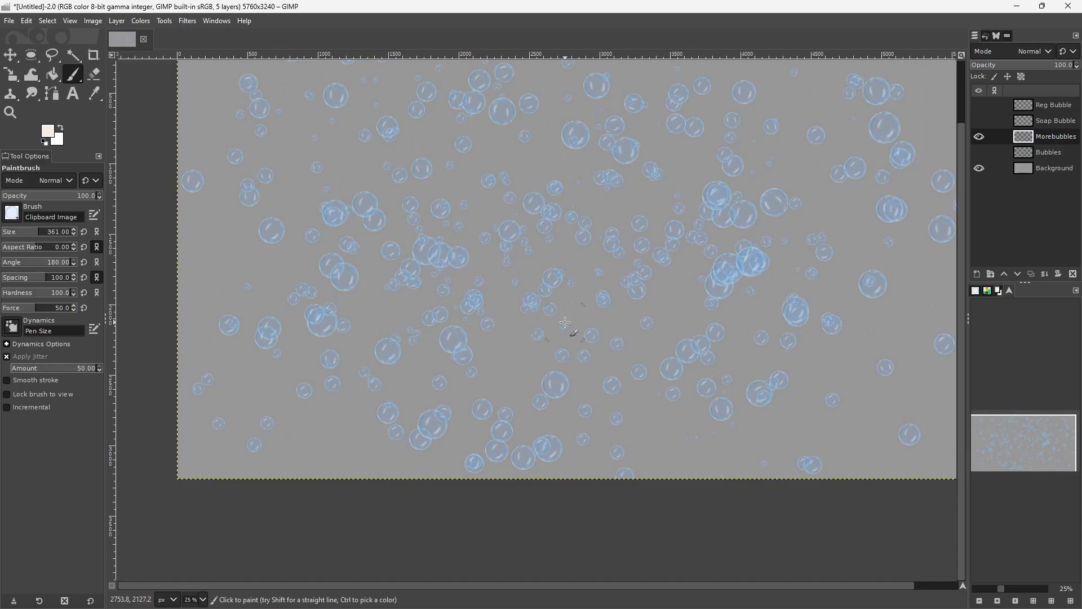
drag(655, 250, 655, 270)
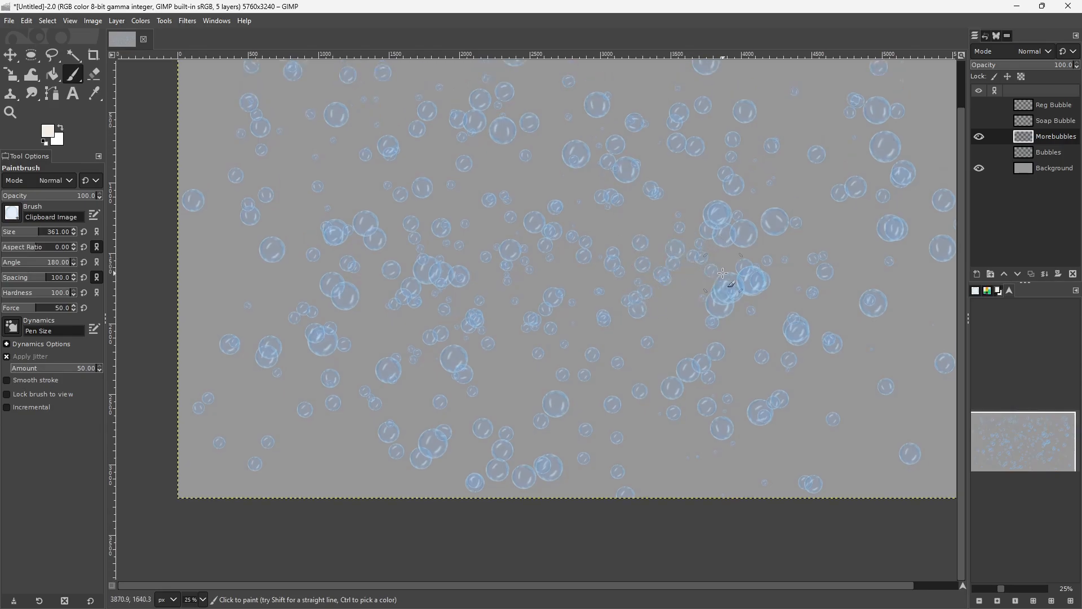
drag(702, 281, 647, 290)
drag(488, 305, 534, 277)
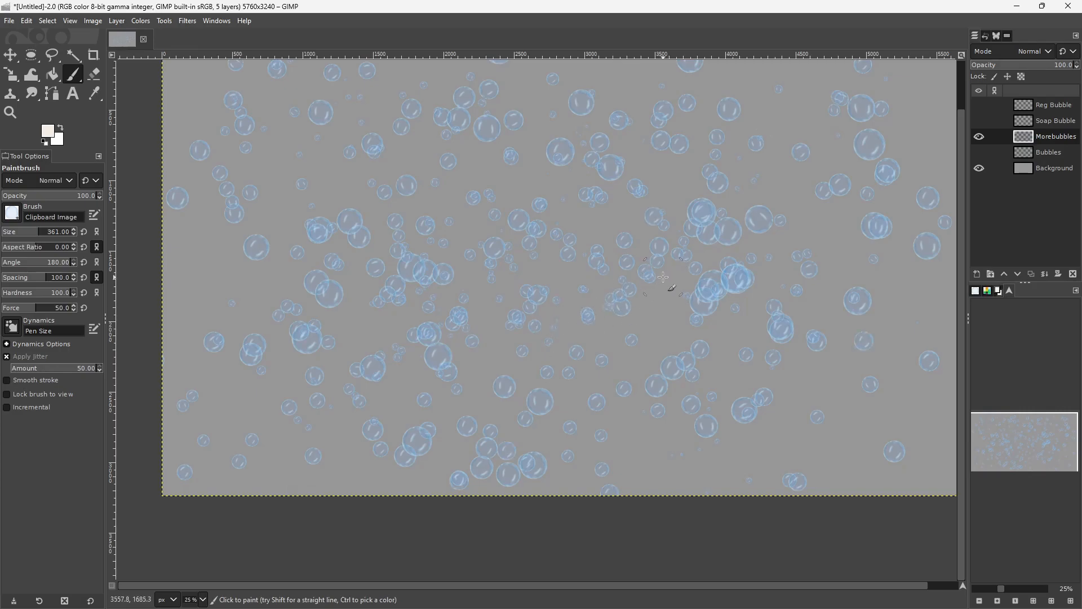
mouse_move(679, 235)
mouse_down()
mouse_move(673, 263)
mouse_move(704, 257)
mouse_up()
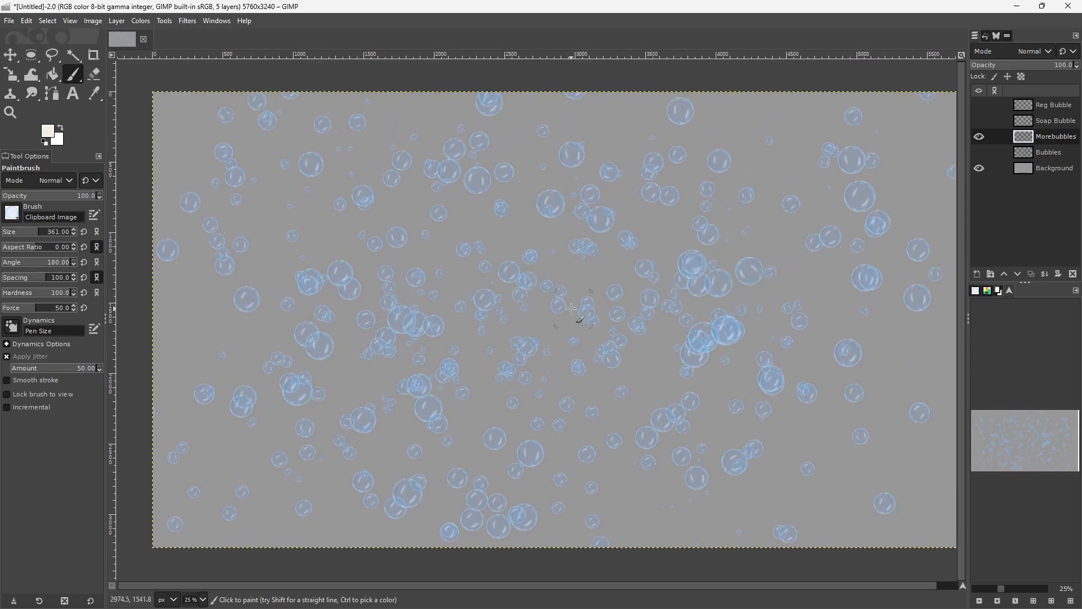
Step: Show the Bubbles layer again and hide the Morebubbles layer
click(980, 152)
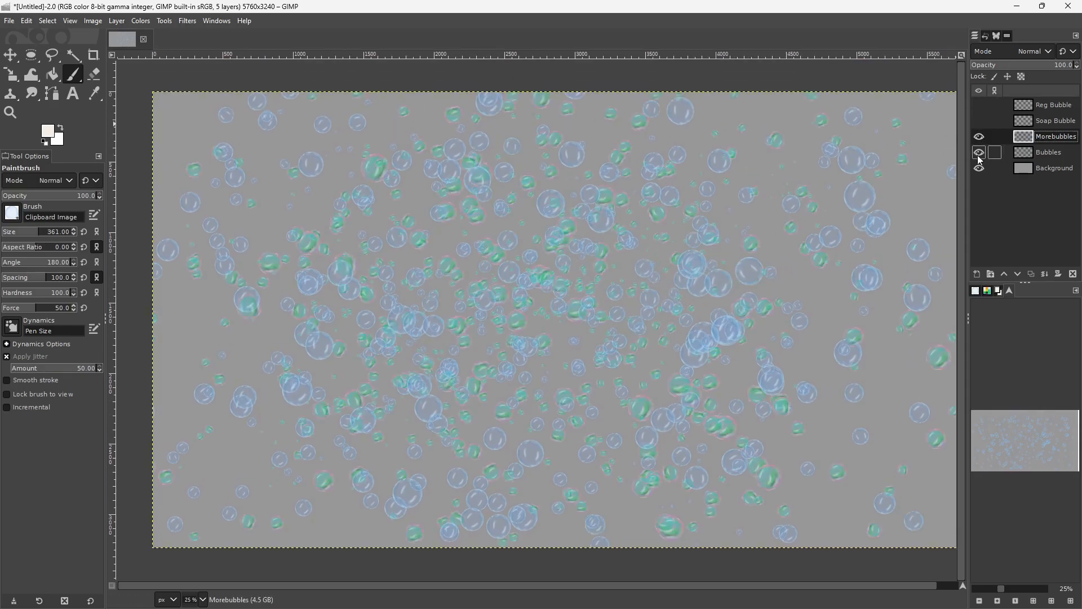
click(979, 136)
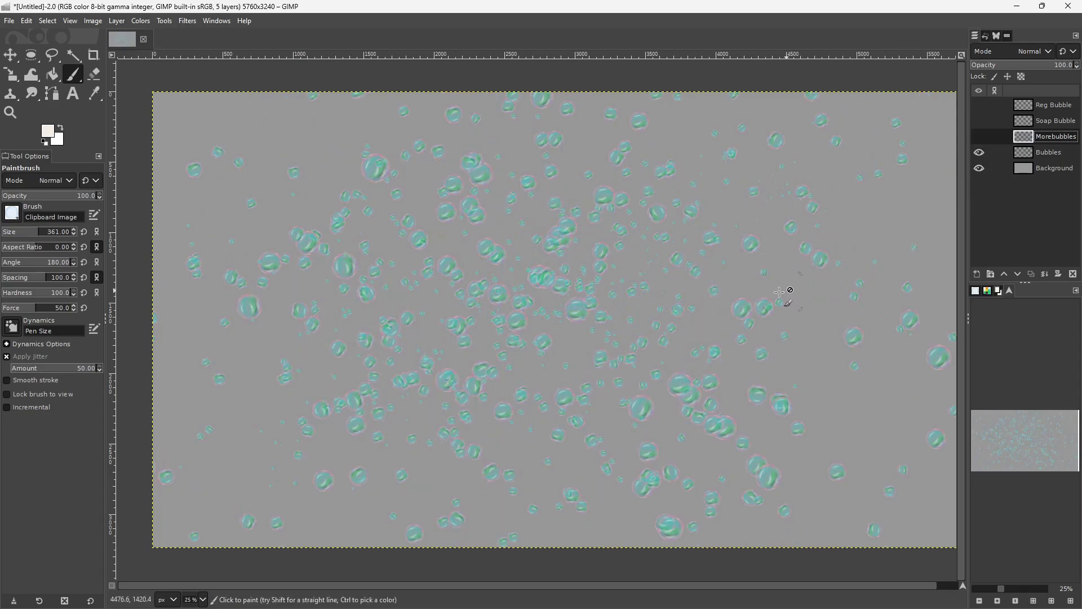